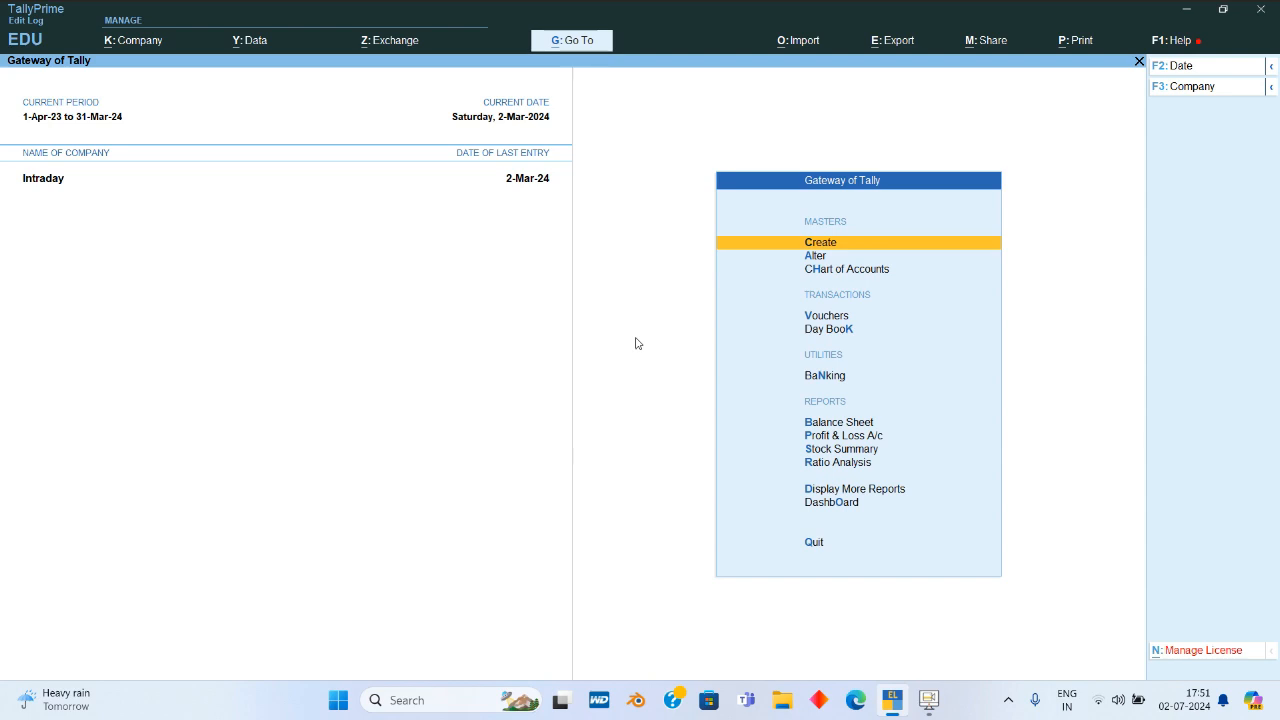
- Shut the Intraday company
key(Escape)
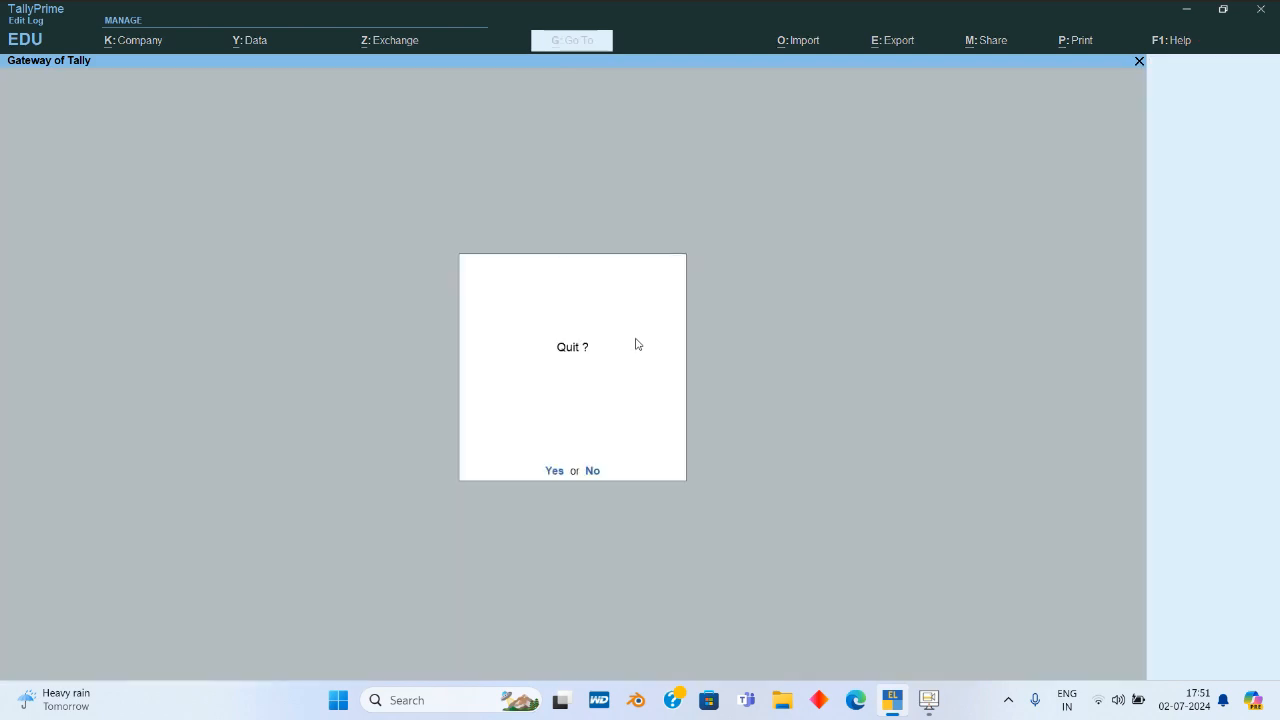
key(n)
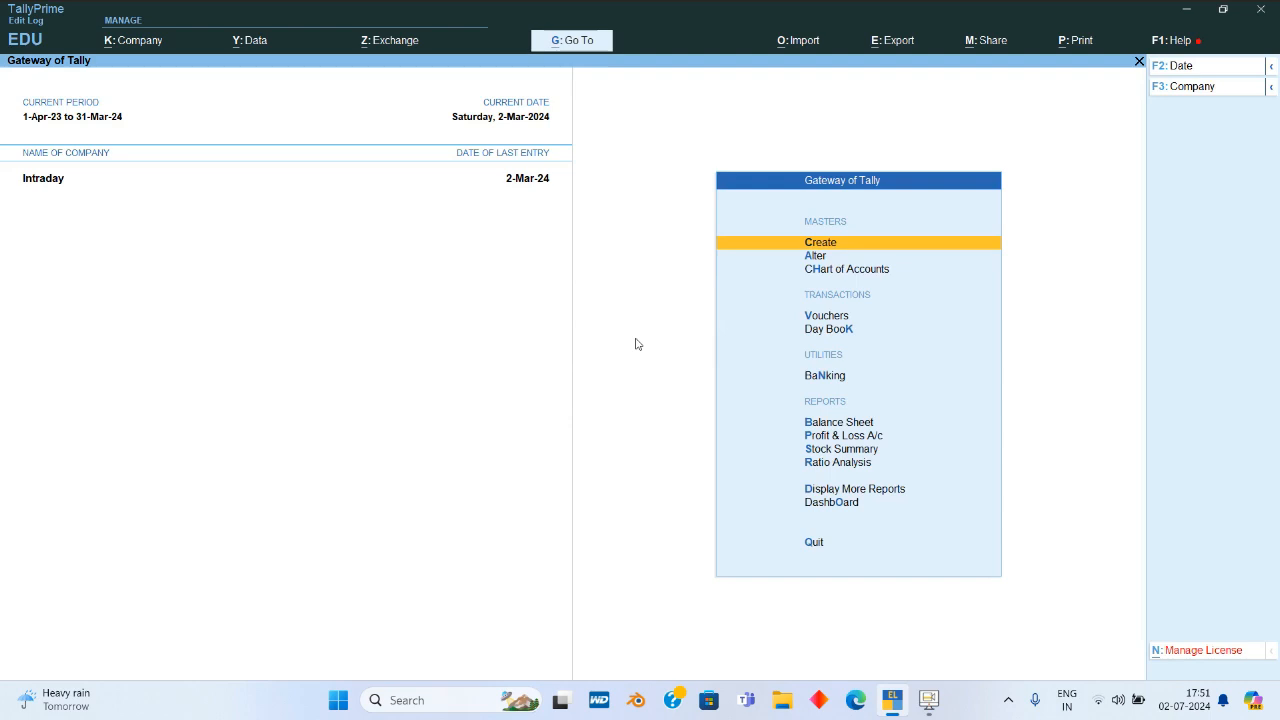
click(138, 42)
key(Down)
key(Down)
key(Down)
key(Down)
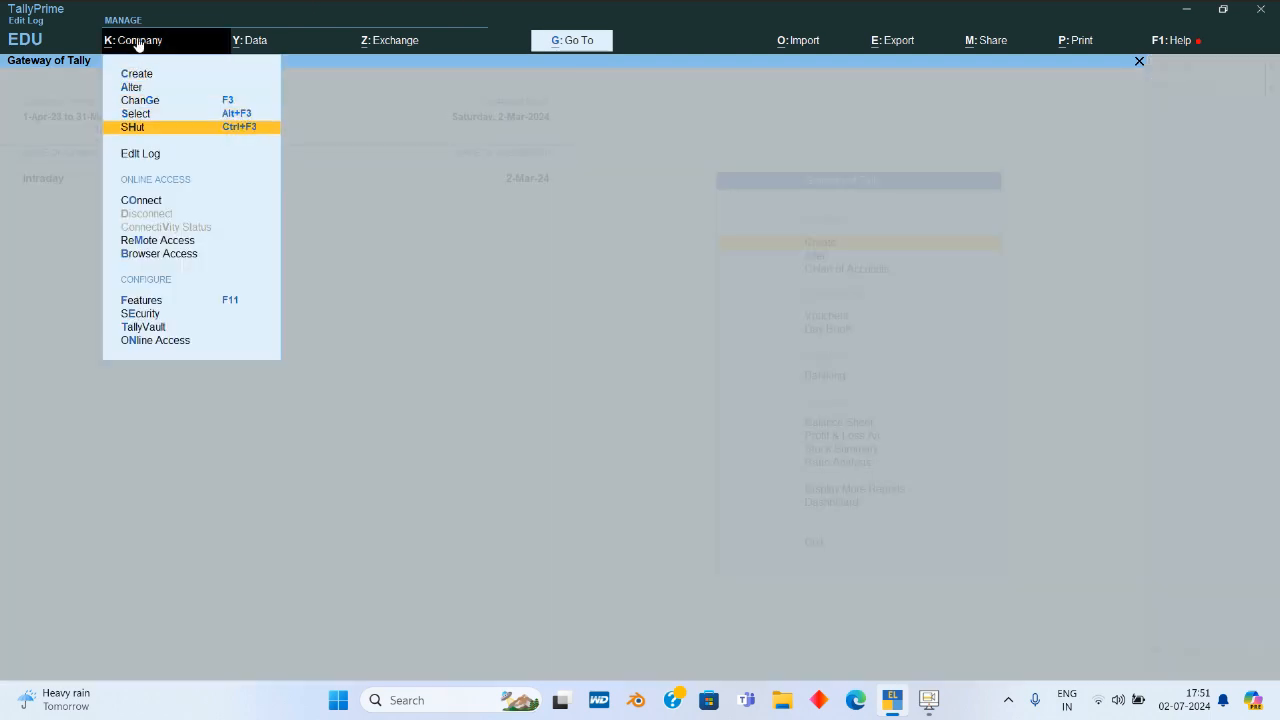
key(Return)
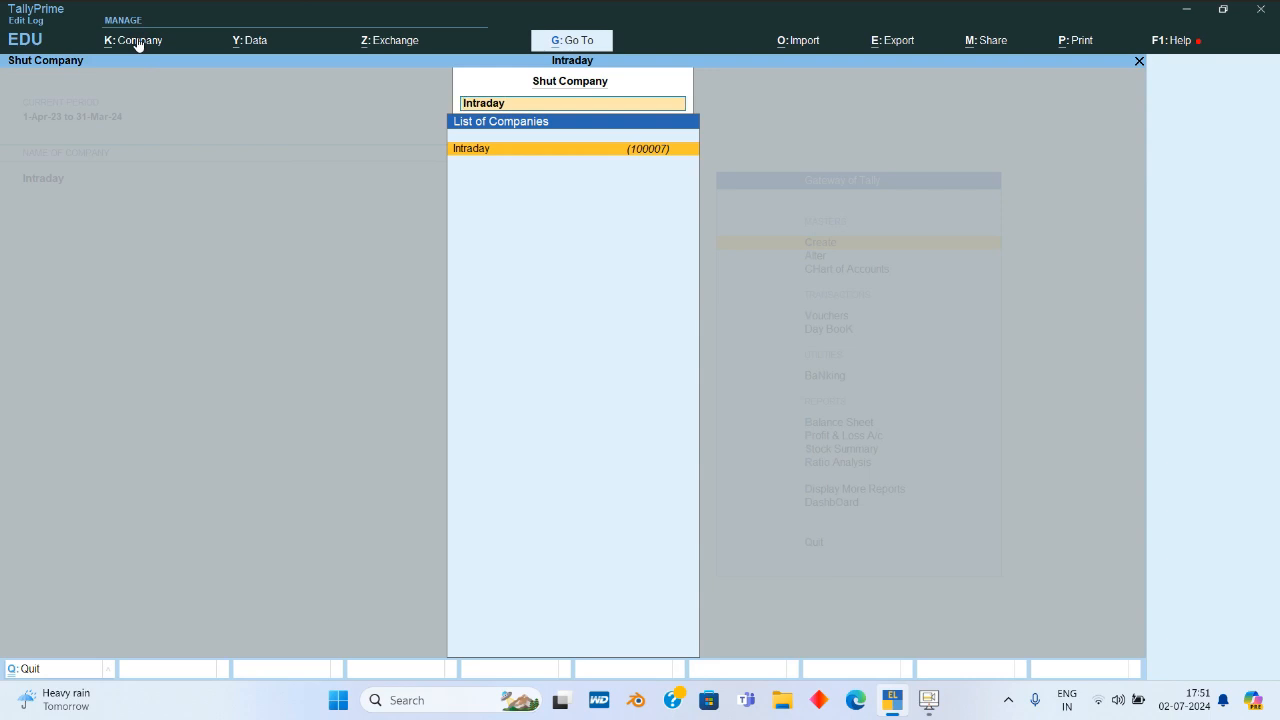
key(Return)
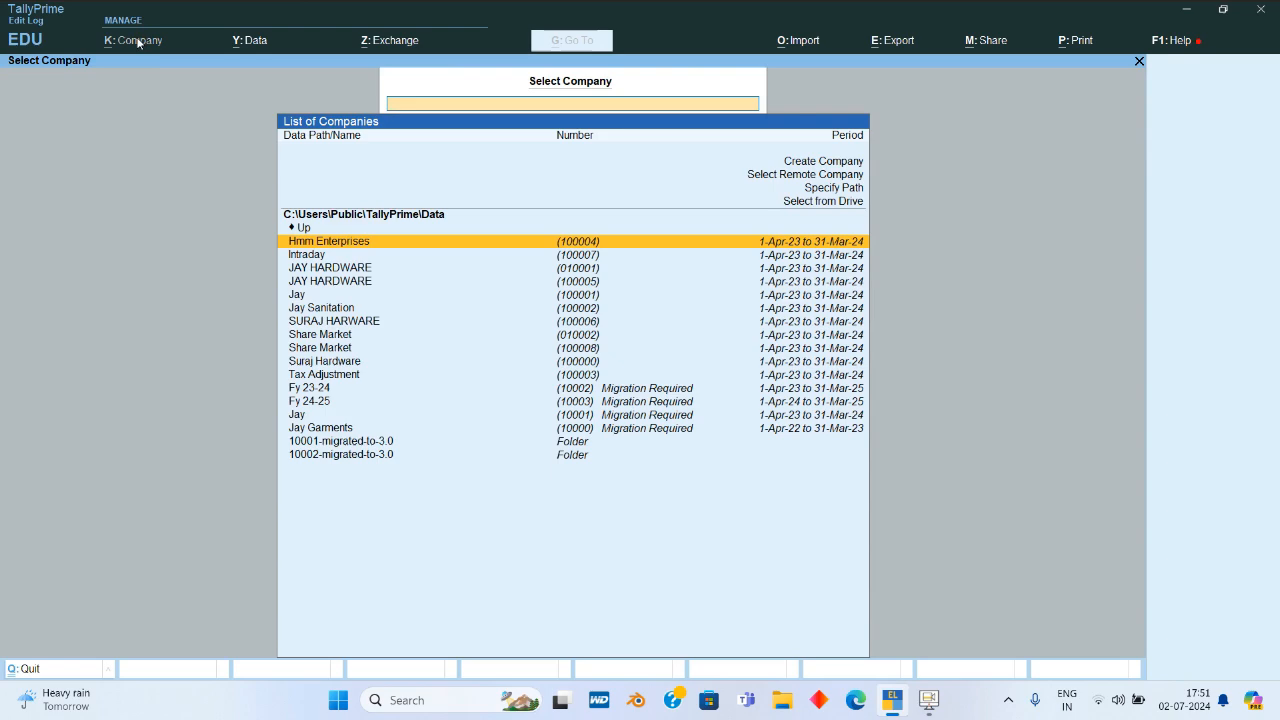
- Quit TallyPrime and relaunch it from the desktop, declining the TSS renewal and continuing in educational mode
key(Escape)
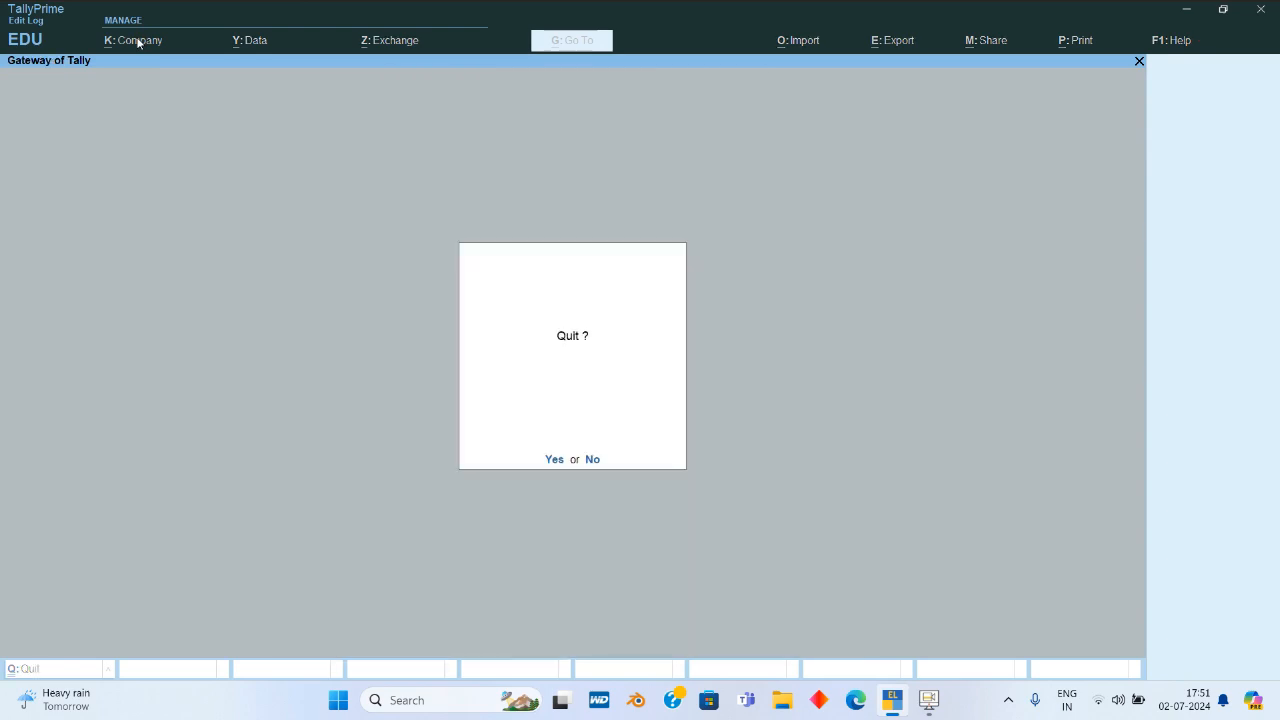
key(Return)
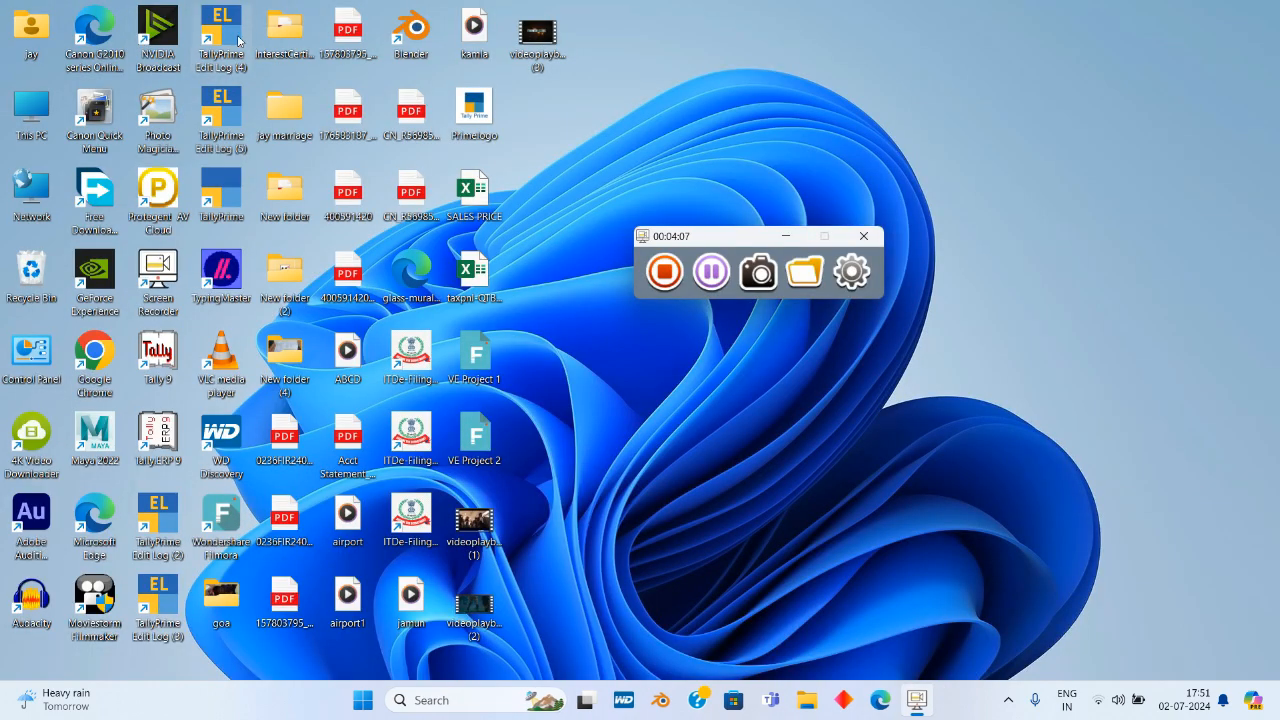
double_click(232, 36)
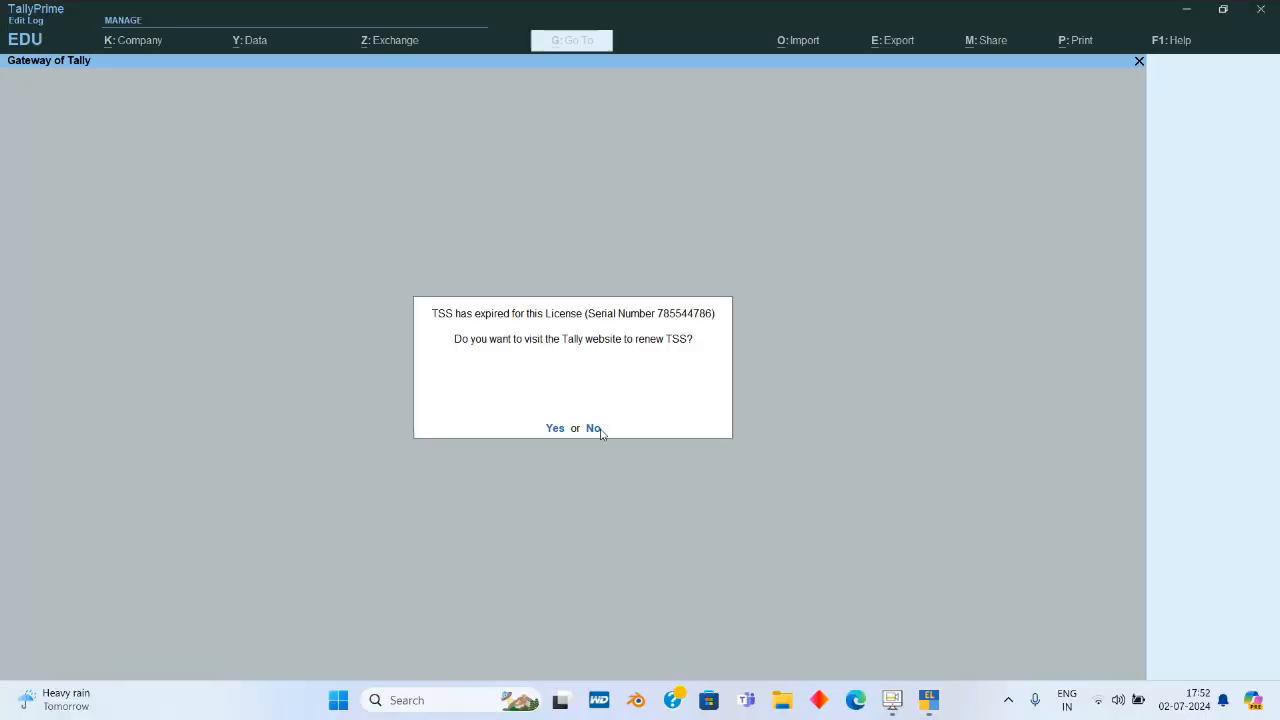
click(597, 429)
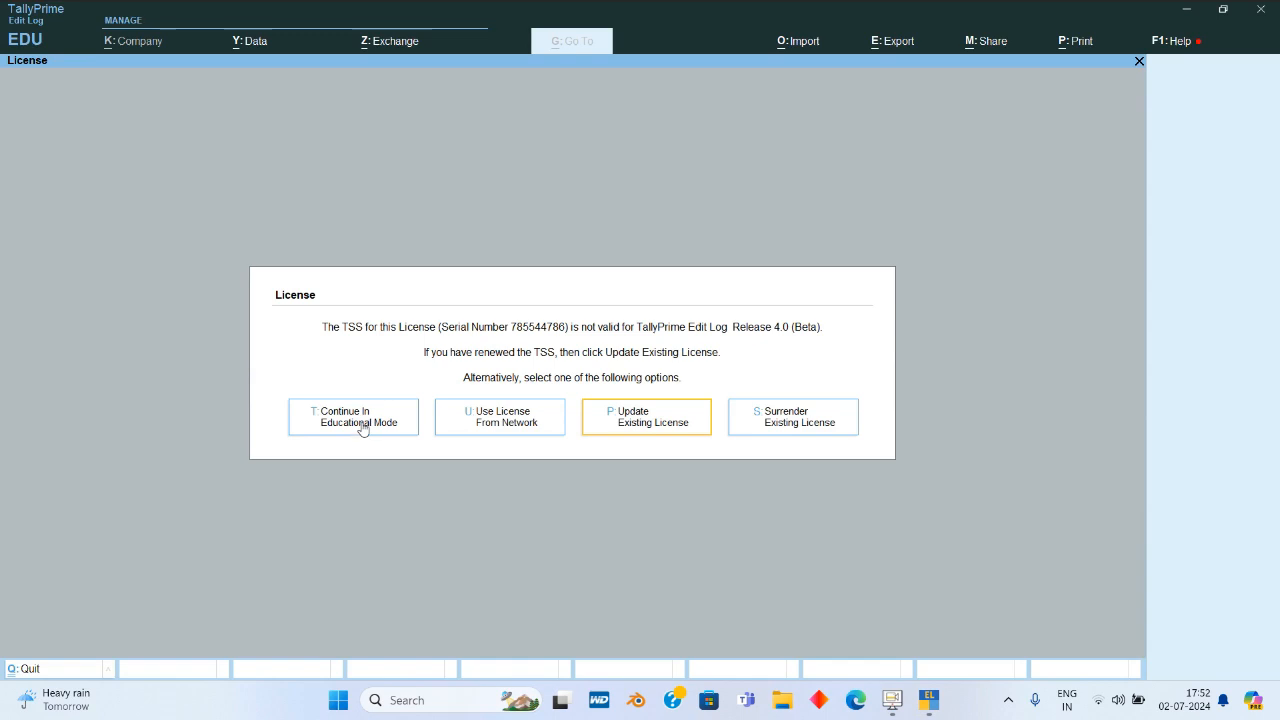
click(362, 424)
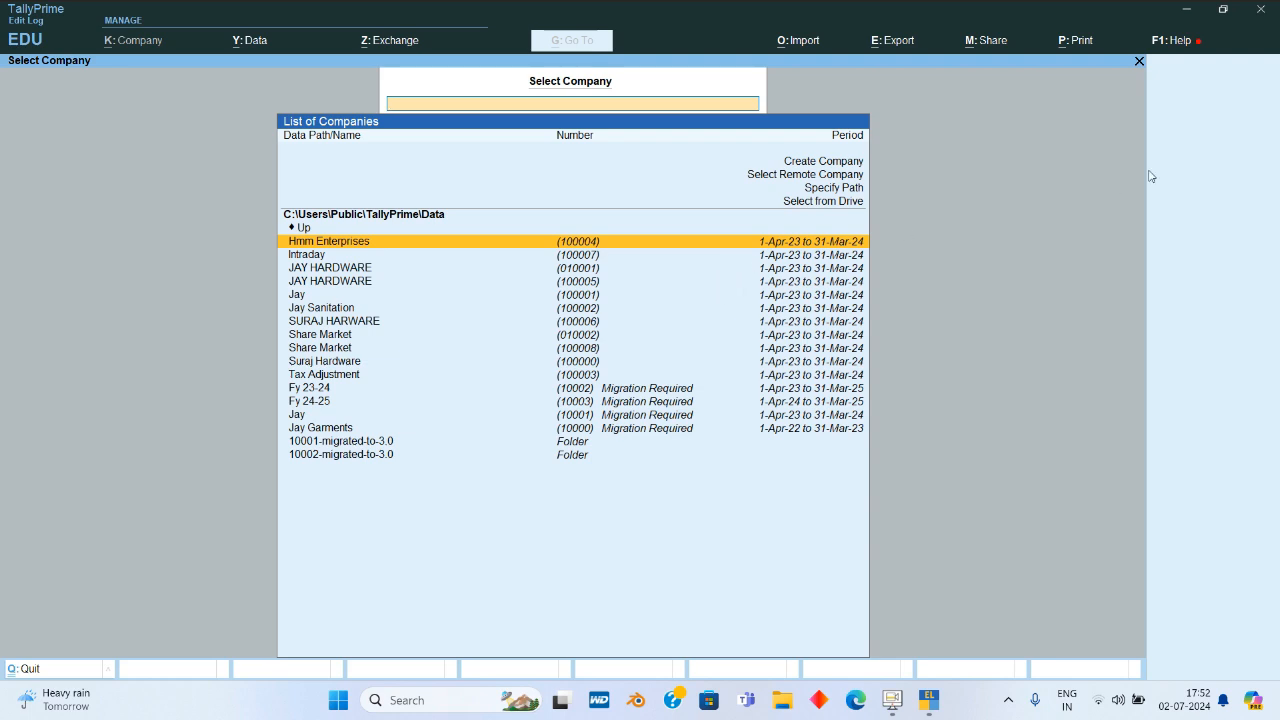
- Begin creating a new company named Jay with the same mailing name and a blank address
click(818, 165)
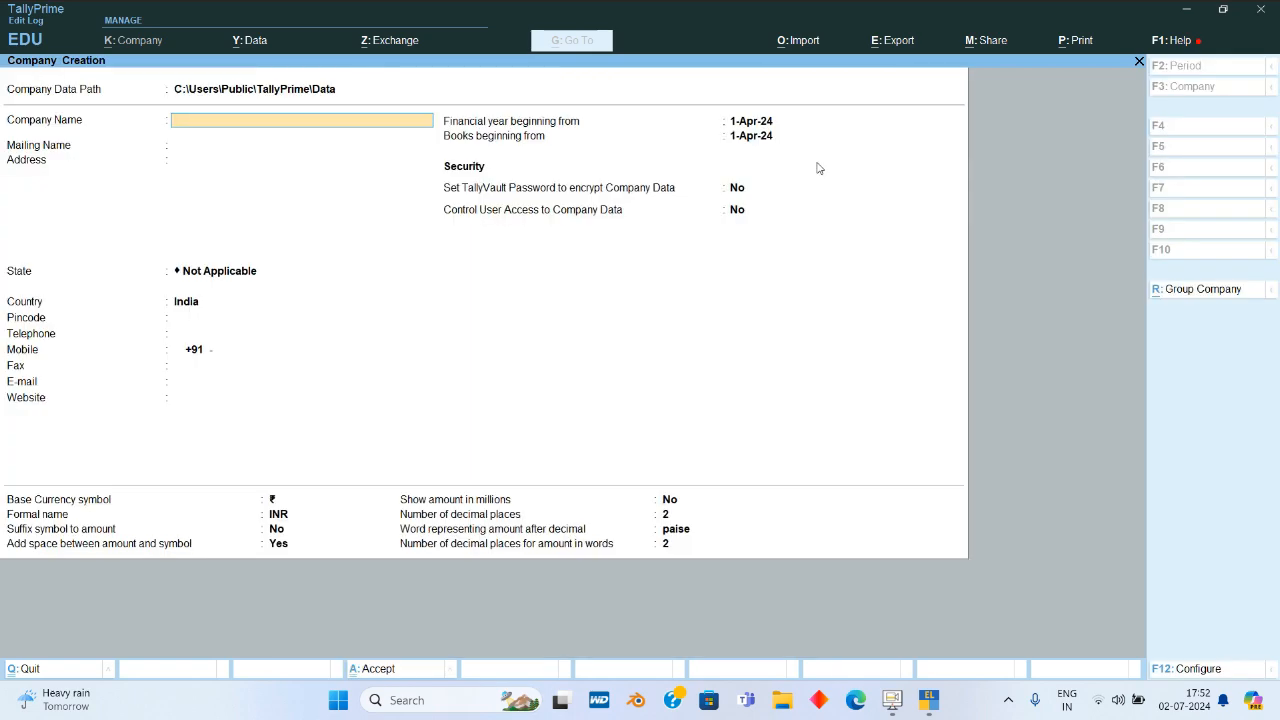
text(Jay)
key(Return)
key(Return)
key(Return)
key(Return)
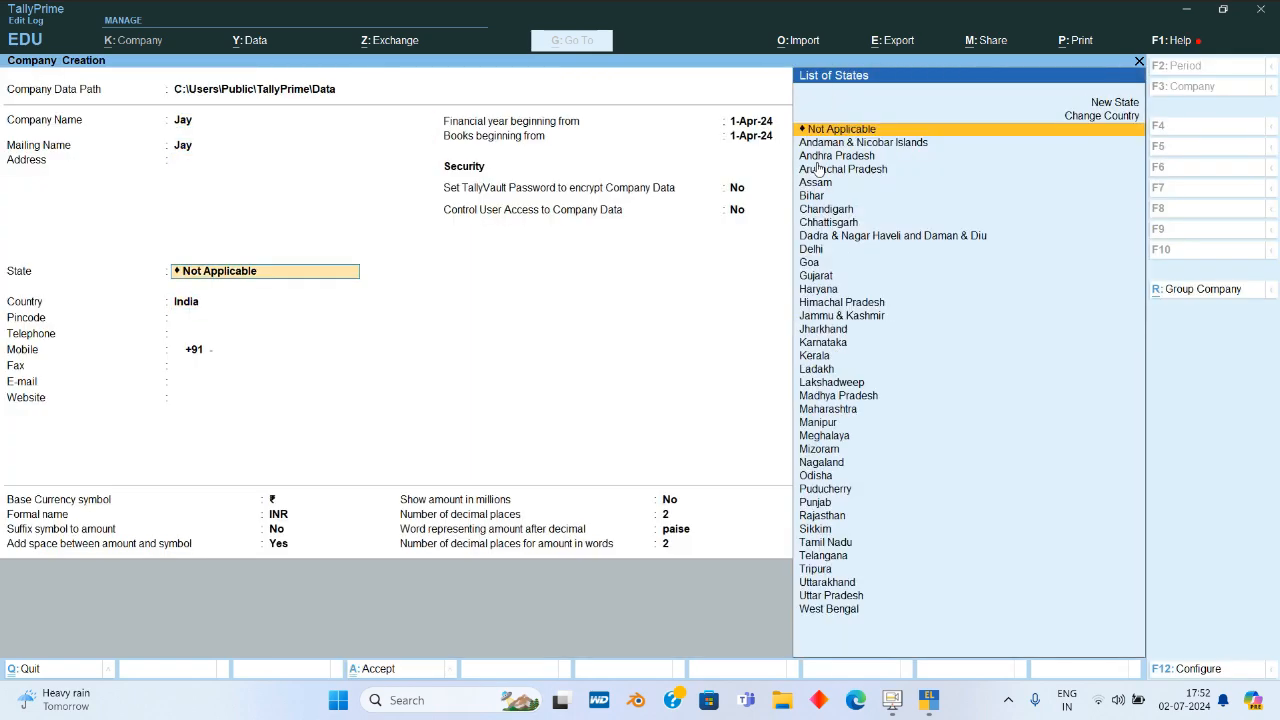
- Set the new company's state to Bihar, keeping India as the country and leaving pincode, telephone and mobile empty
key(Return)
key(BackSpace)
text(B)
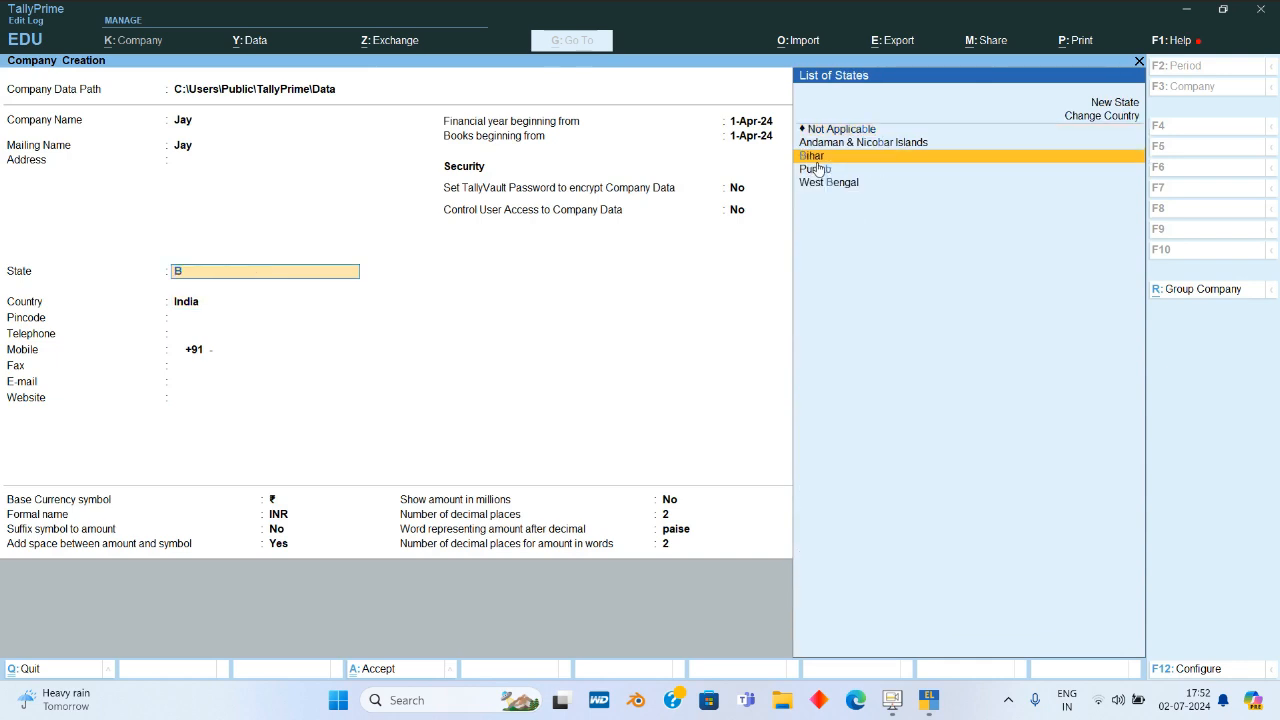
key(Return)
key(Return)
key(Return)
key(Return)
key(Return)
key(Return)
key(Return)
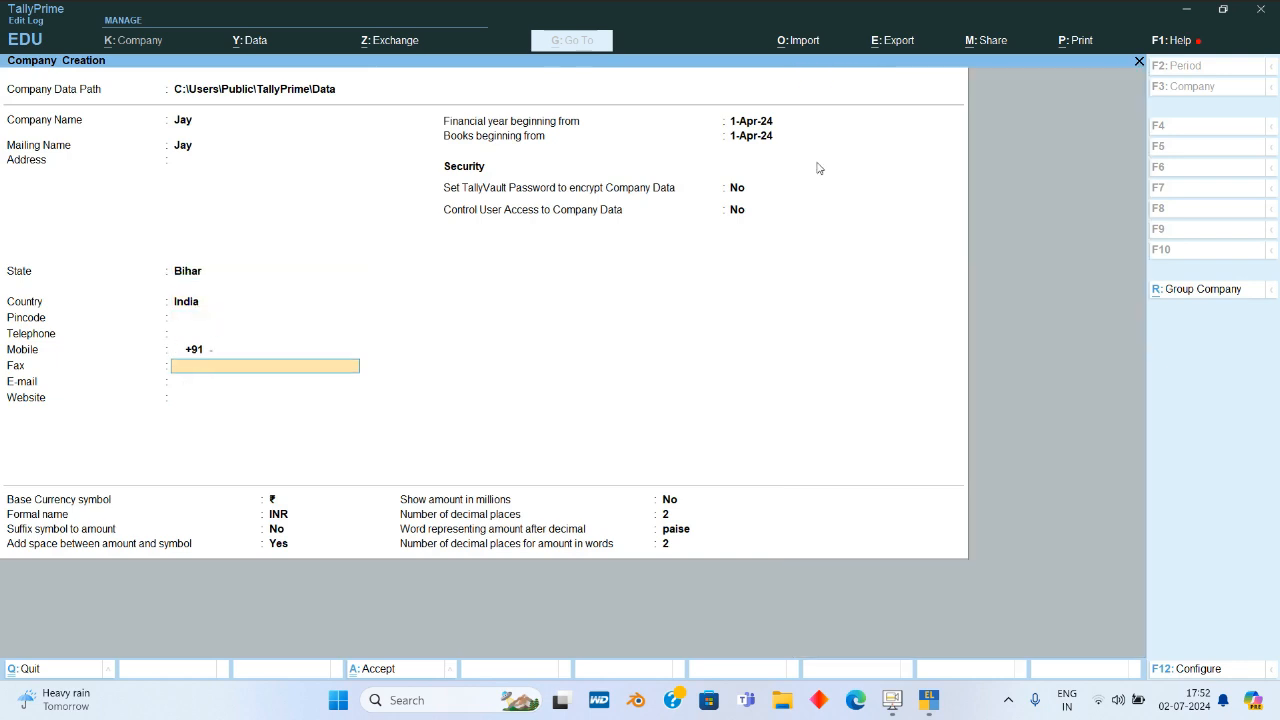
- Save the company with financial year and books beginning from 1-Apr-24, leaving its features at their defaults
key(Return)
key(Return)
key(Return)
key(BackSpace)
key(BackSpace)
key(BackSpace)
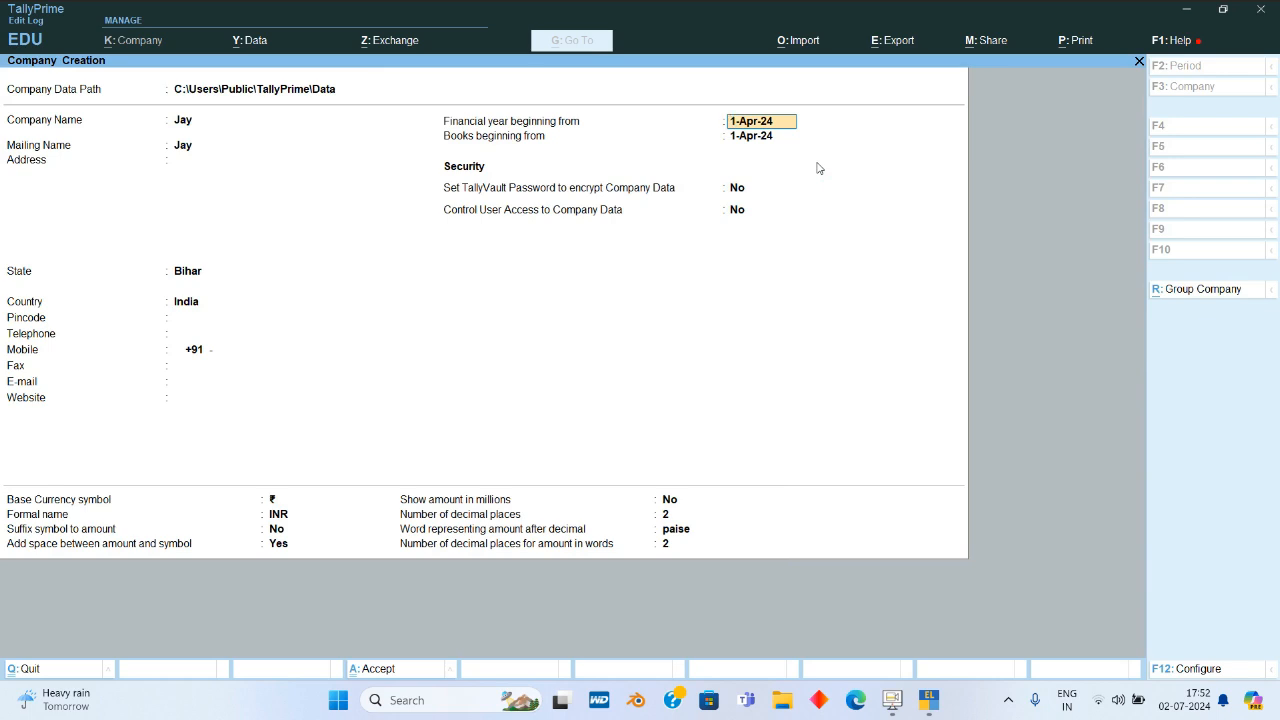
key(Return)
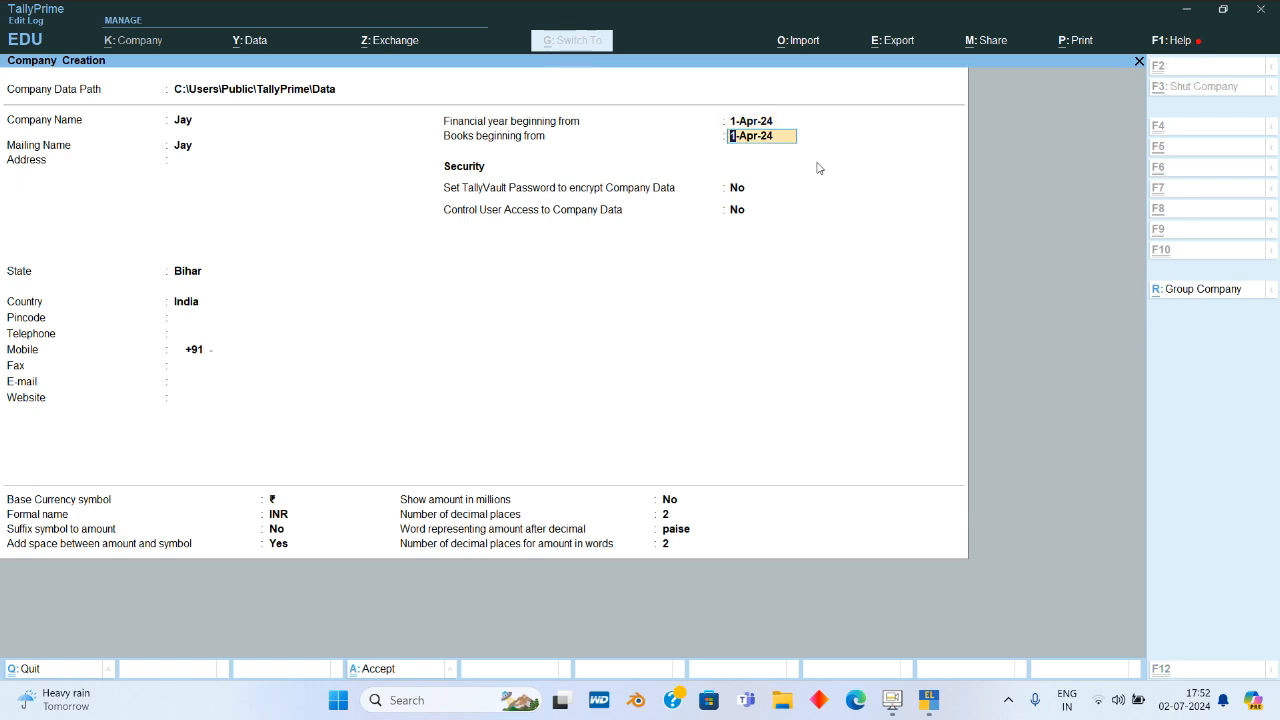
key(ctrl+a)
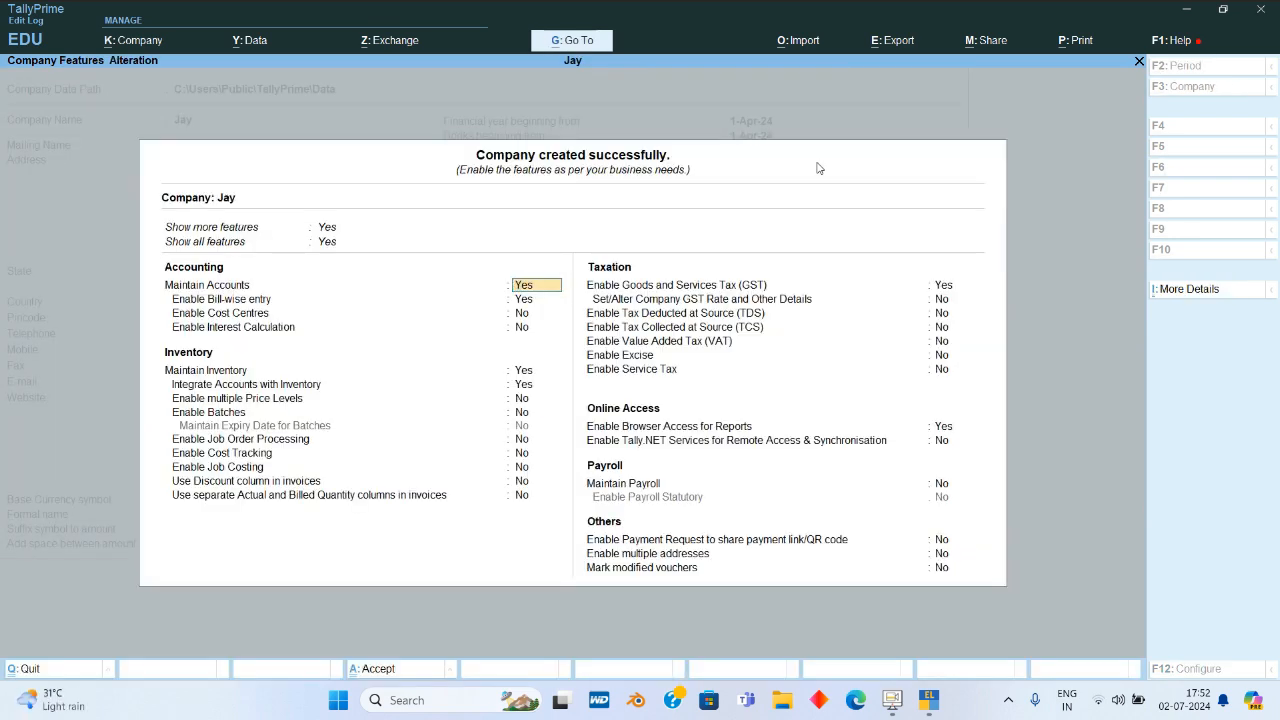
key(Escape)
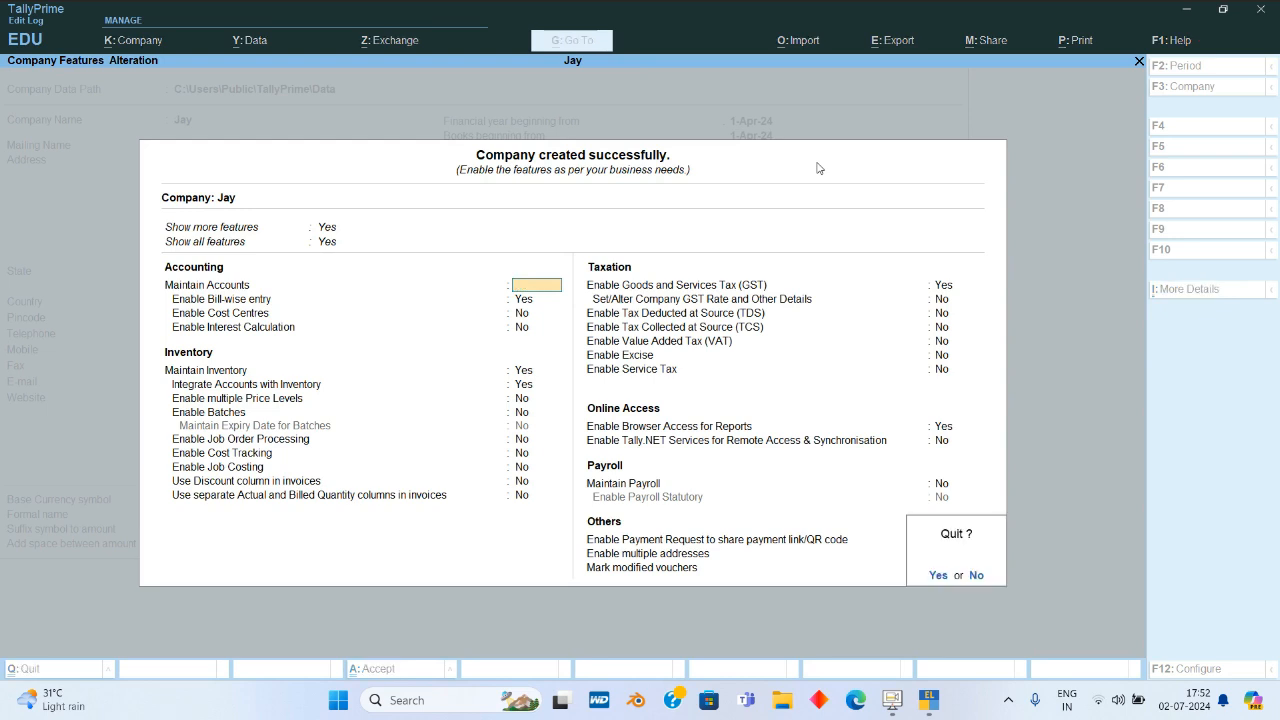
key(y)
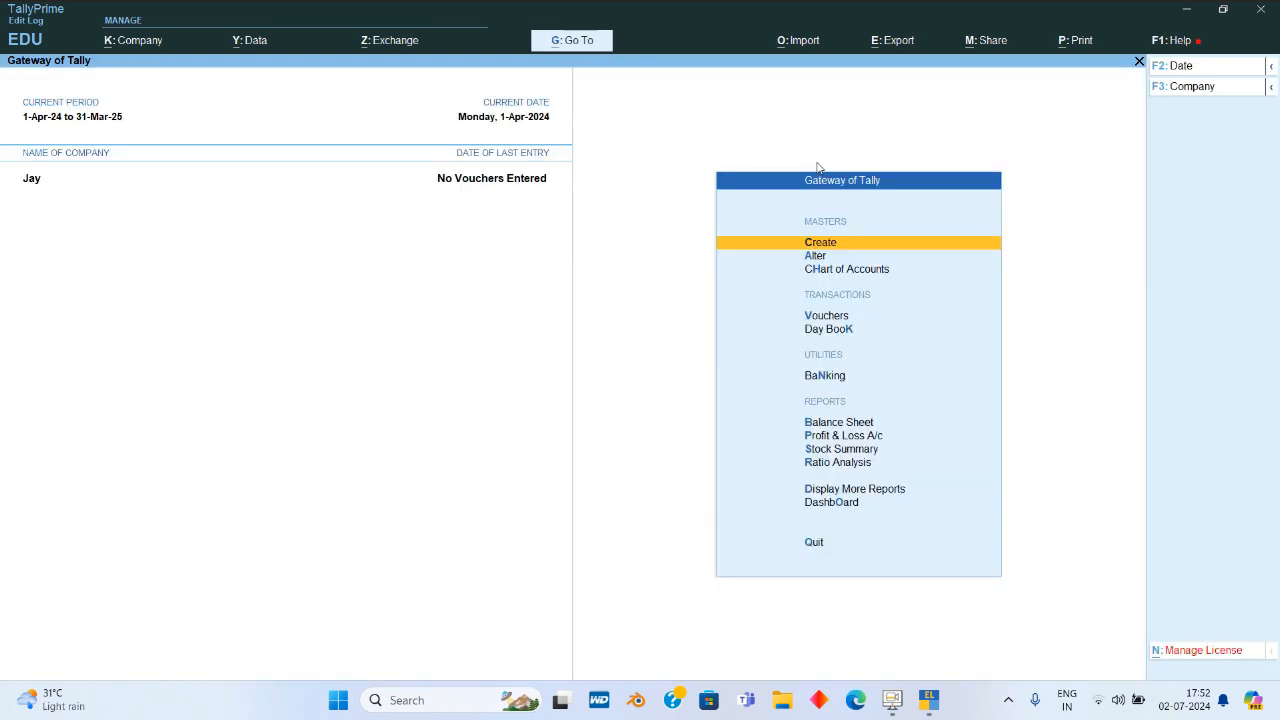
- Create a ledger named Vegetables under Capital Account
key(Return)
key(Return)
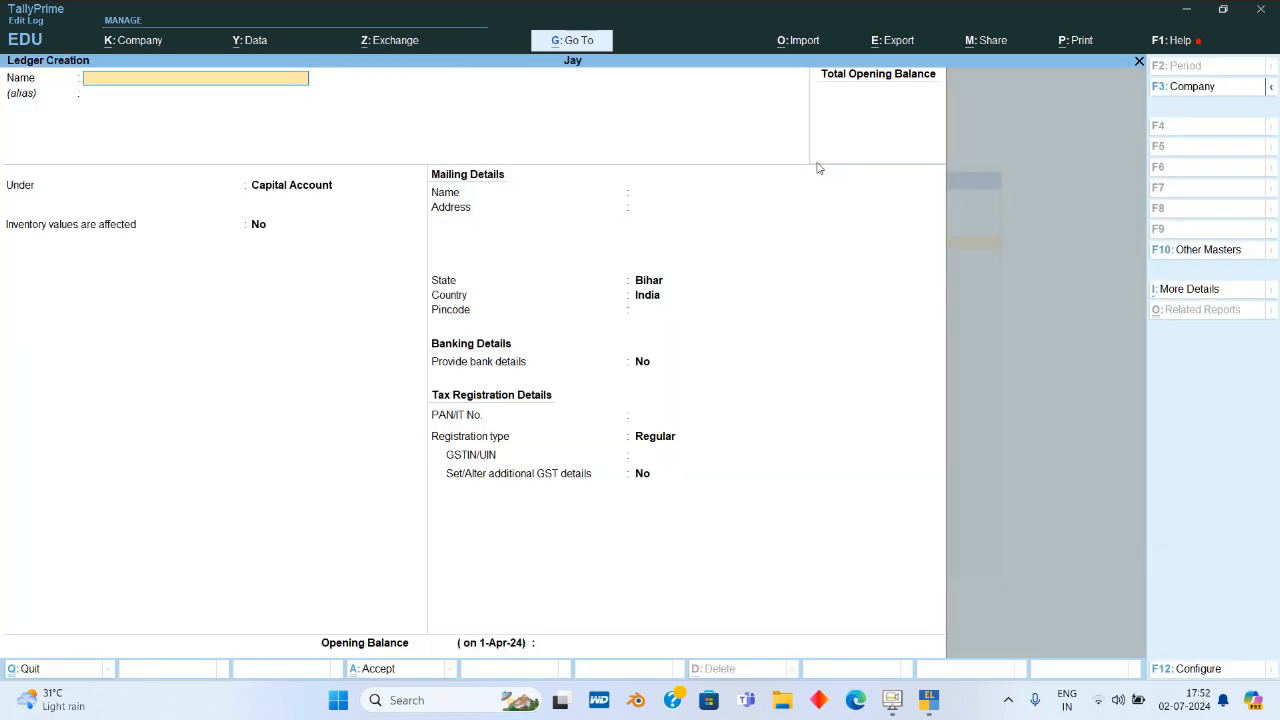
text(Vegetables)
key(Return)
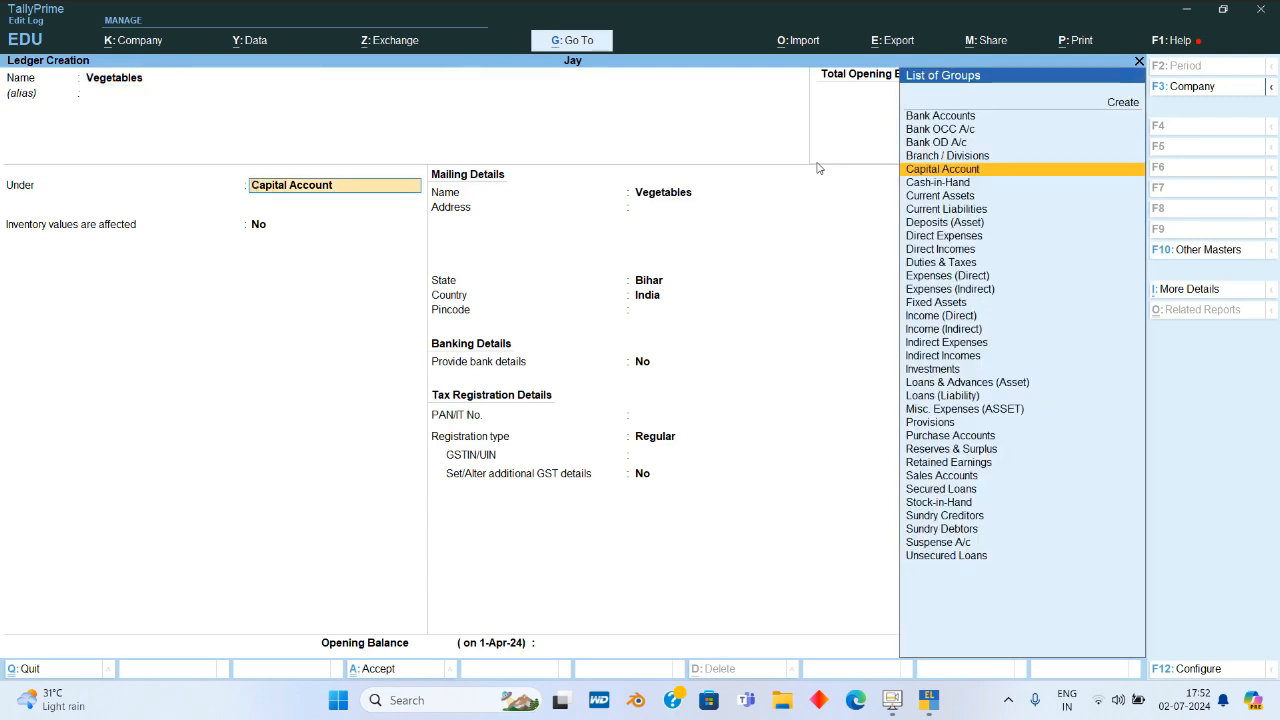
key(ctrl+a)
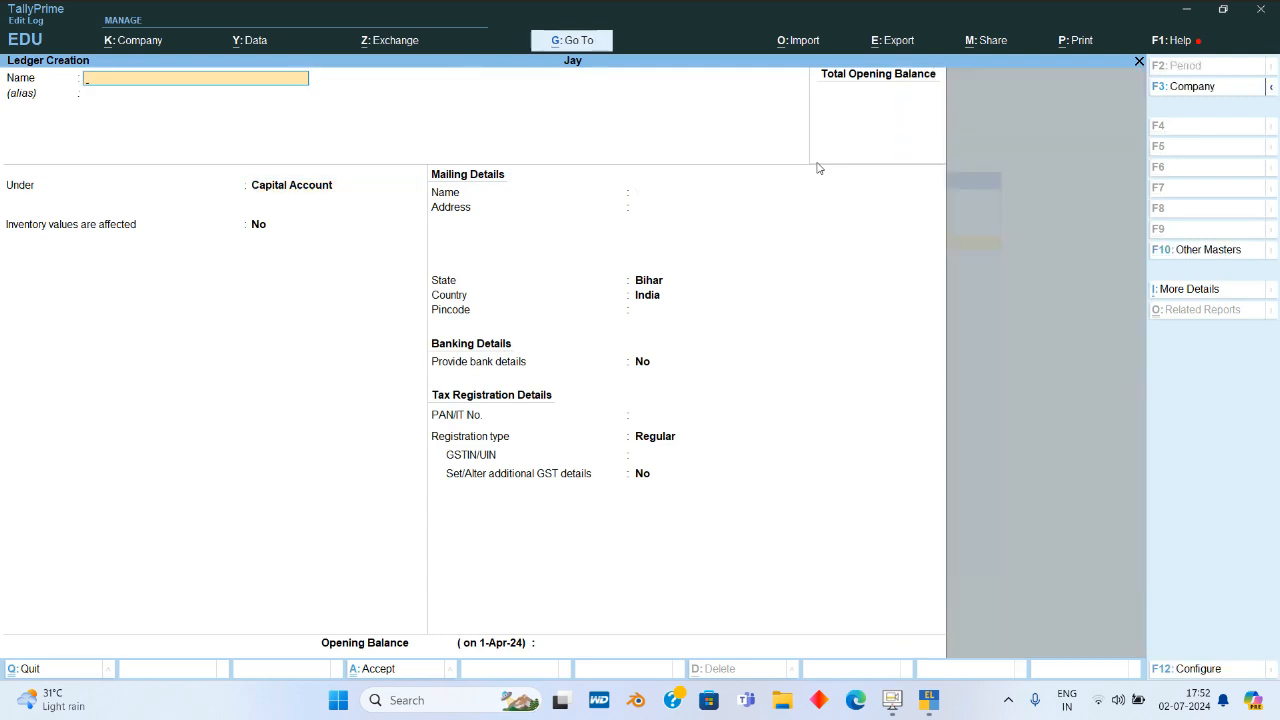
- Create a ledger named Grossery under Capital Account
text(Grossery)
key(Return)
key(Return)
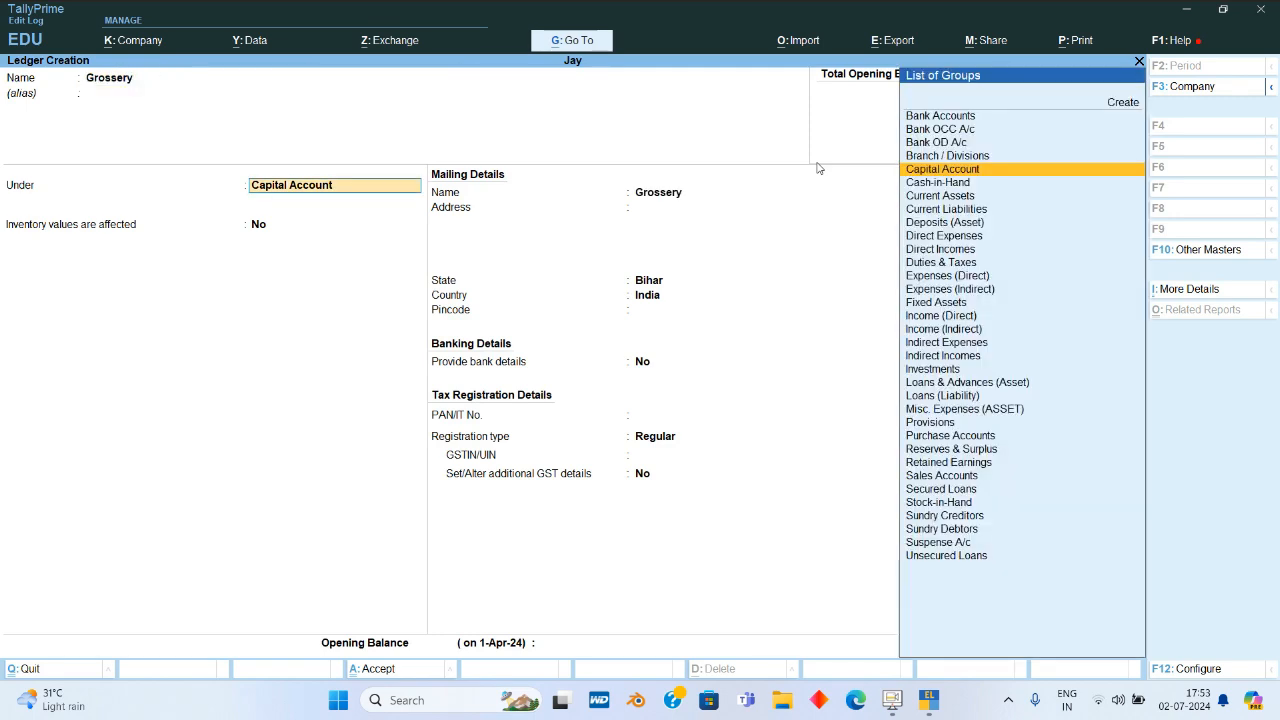
key(ctrl+a)
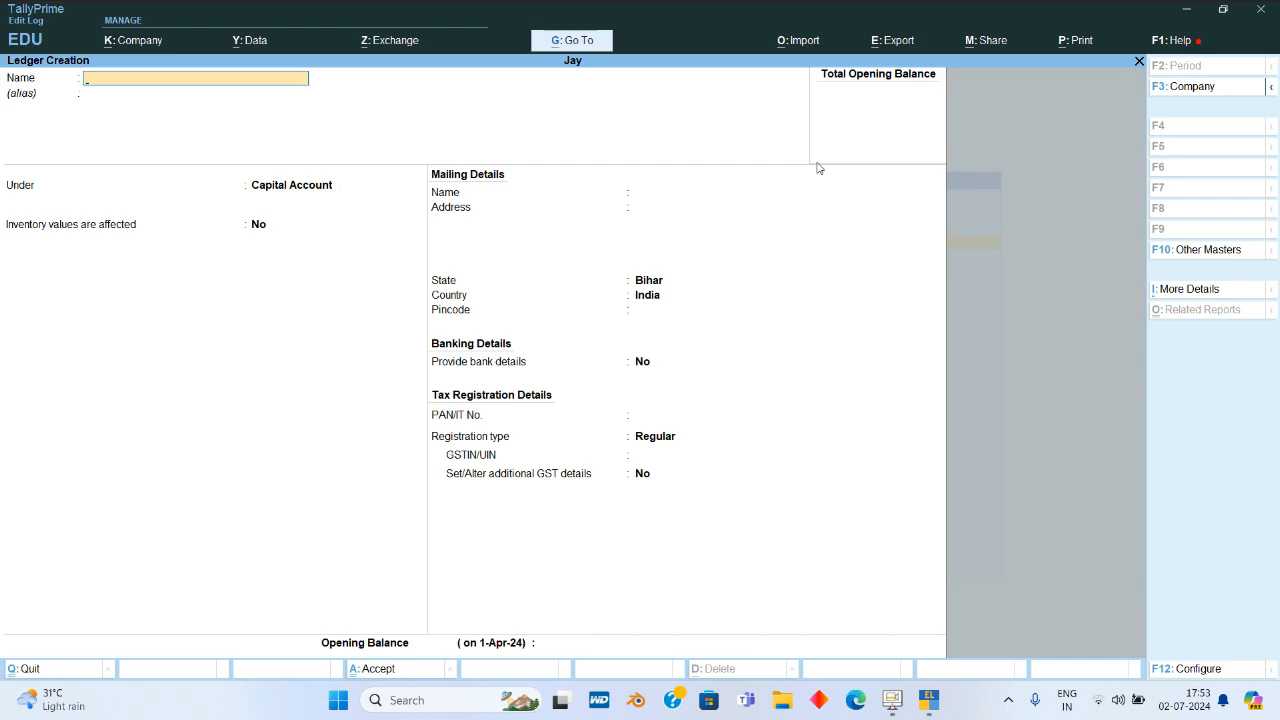
- Create a ledger named Milk under Capital Account
text(Milk)
key(Return)
key(ctrl+a)
- Create a ledger named E.Bill under Capital Account and return to the Gateway of Tally
text(E.Bill)
key(Return)
key(Return)
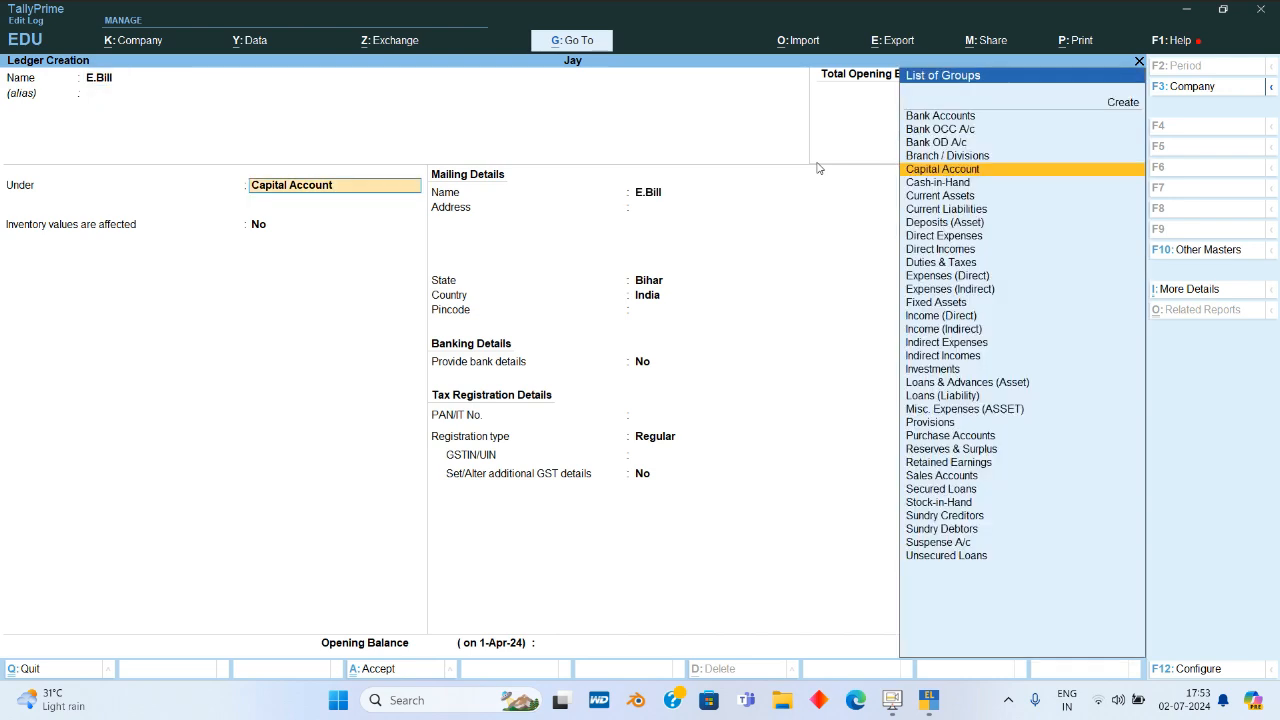
key(Return)
key(ctrl+a)
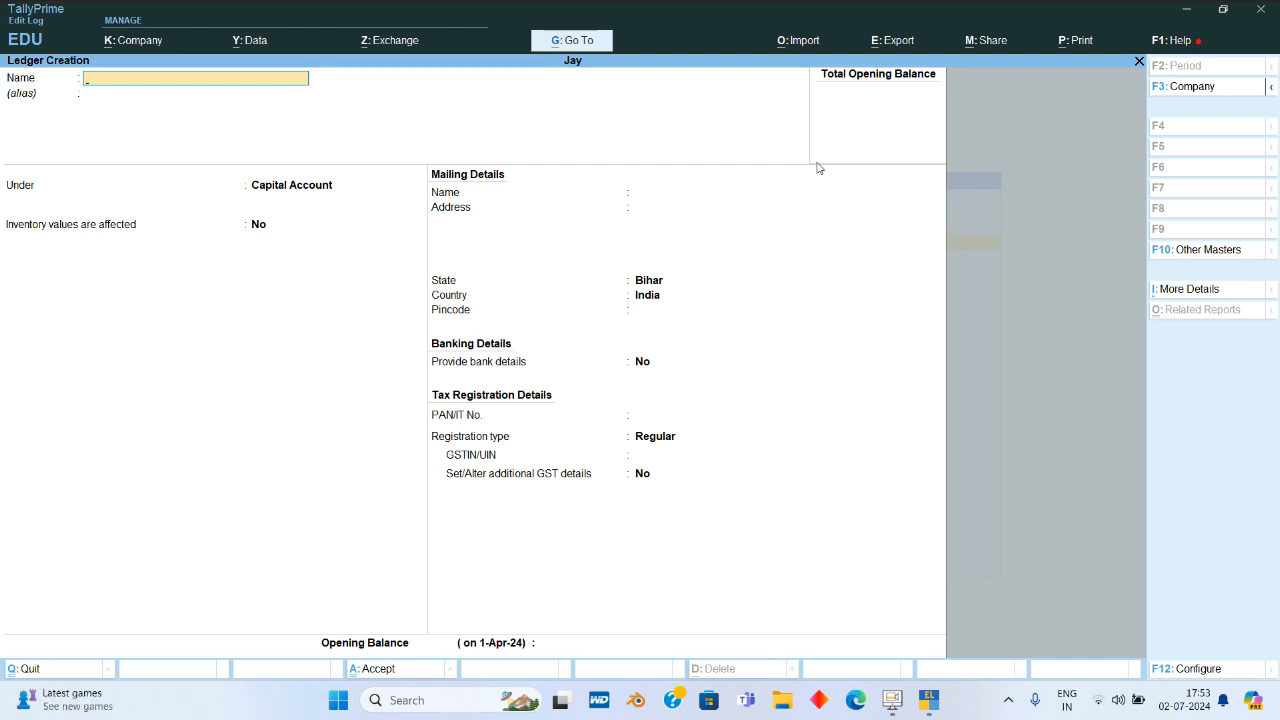
key(Escape)
key(Return)
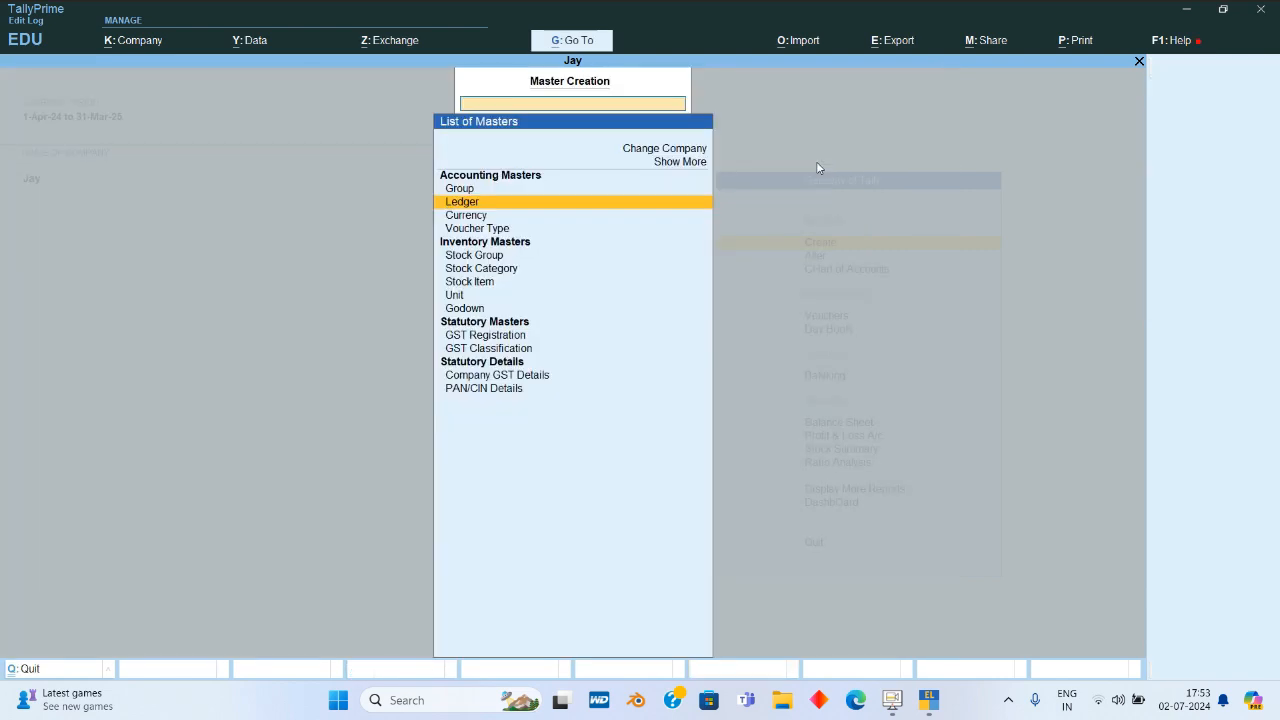
key(Escape)
- Alter the Cash ledger to have an opening balance of 2000 and return to the Gateway of Tally
key(Down)
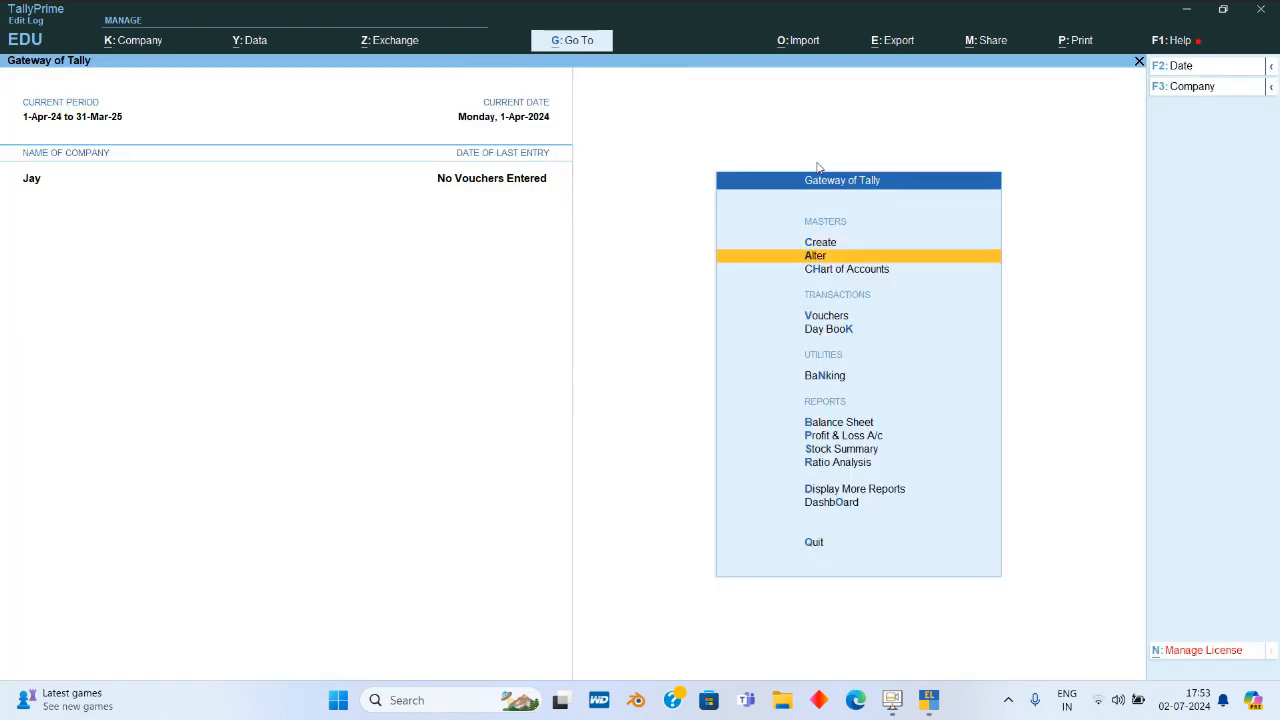
key(Return)
key(Down)
key(Return)
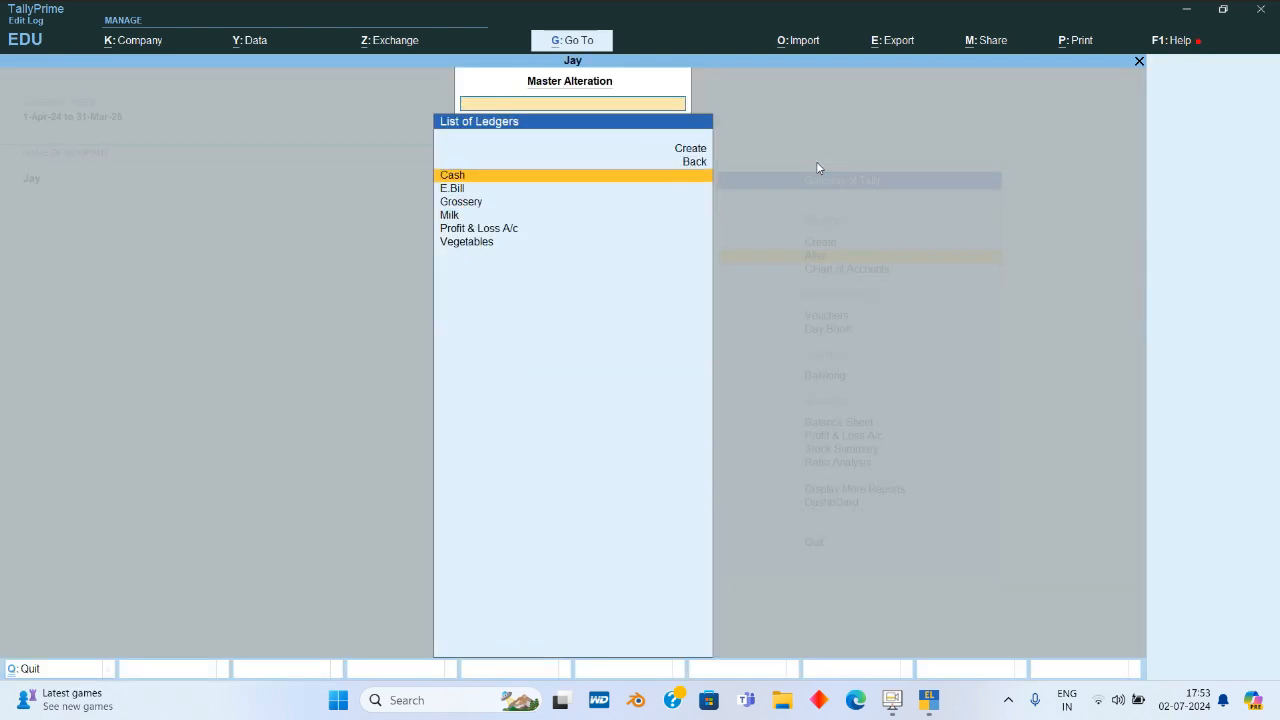
key(Return)
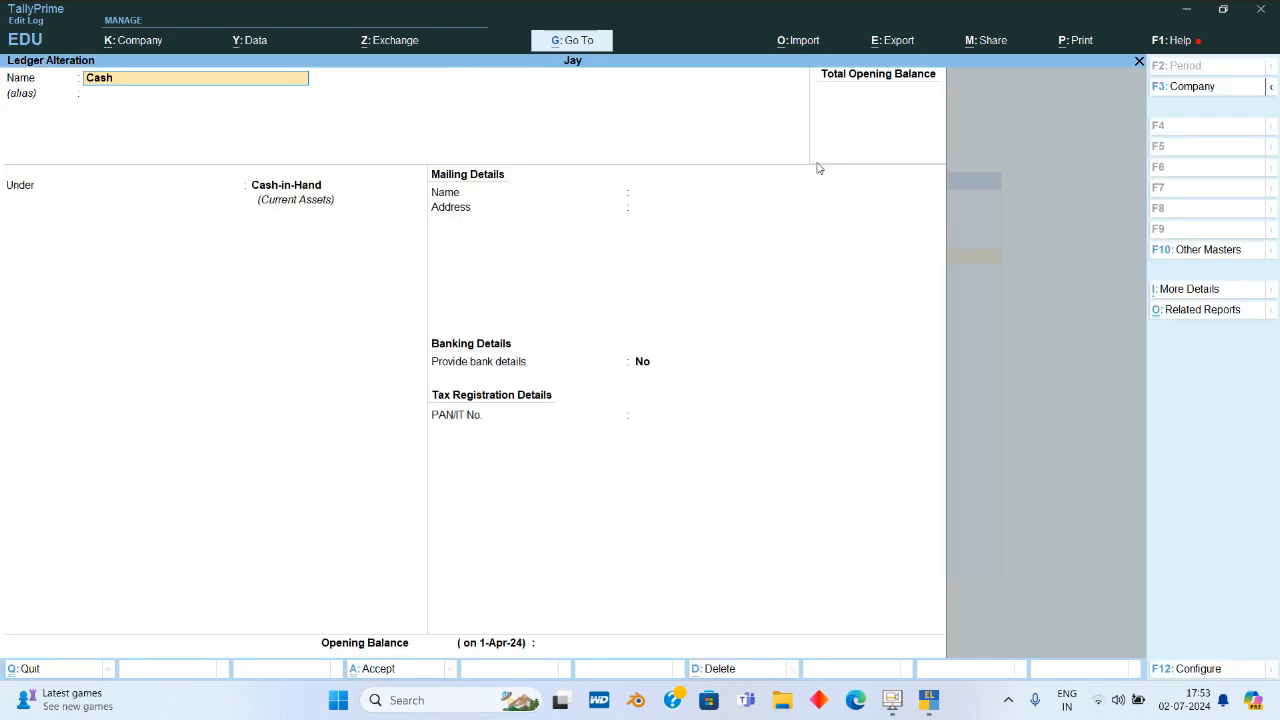
key(Return)
key(Return)
key(Return)
key(Return)
key(Return)
key(Return)
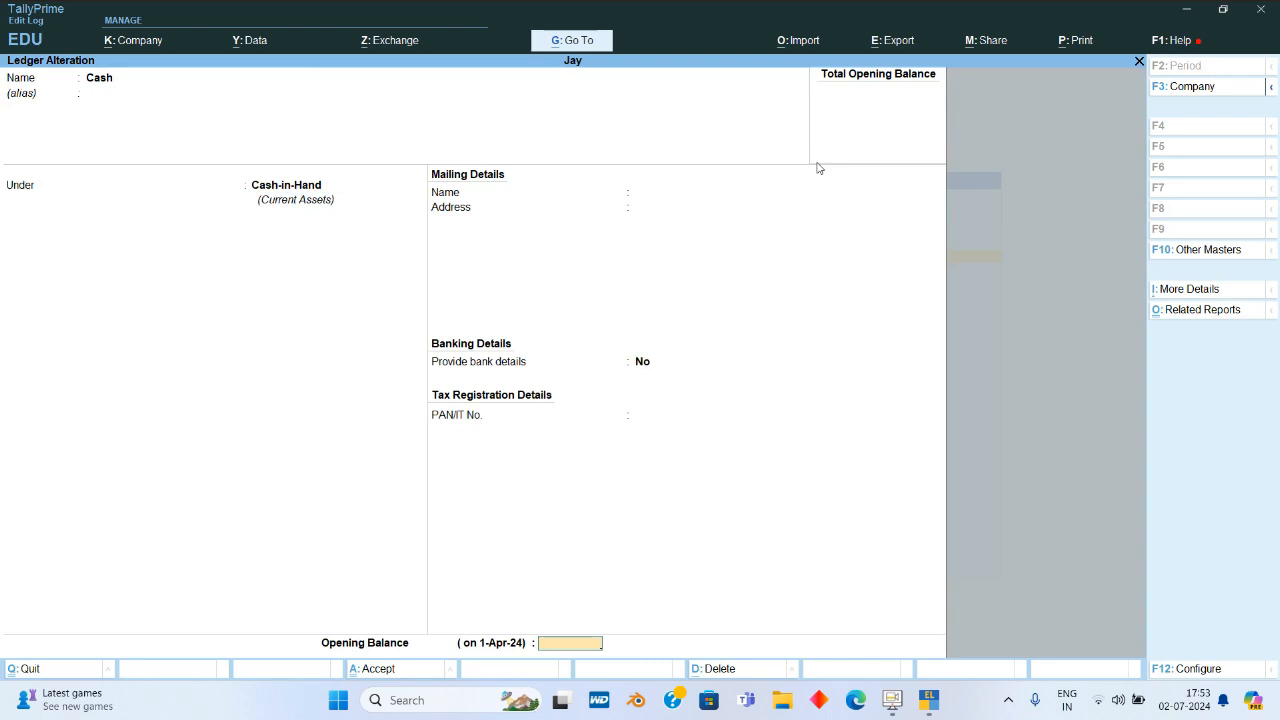
text(2000)
key(Return)
key(Escape)
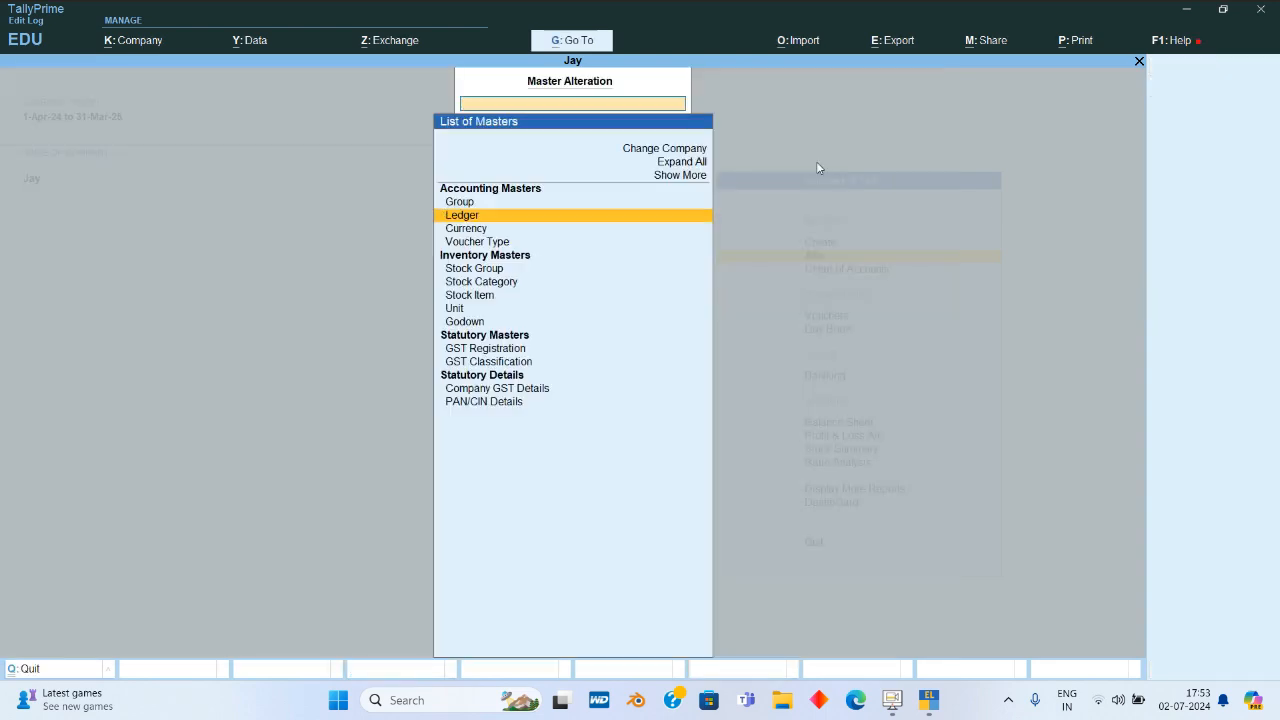
key(Escape)
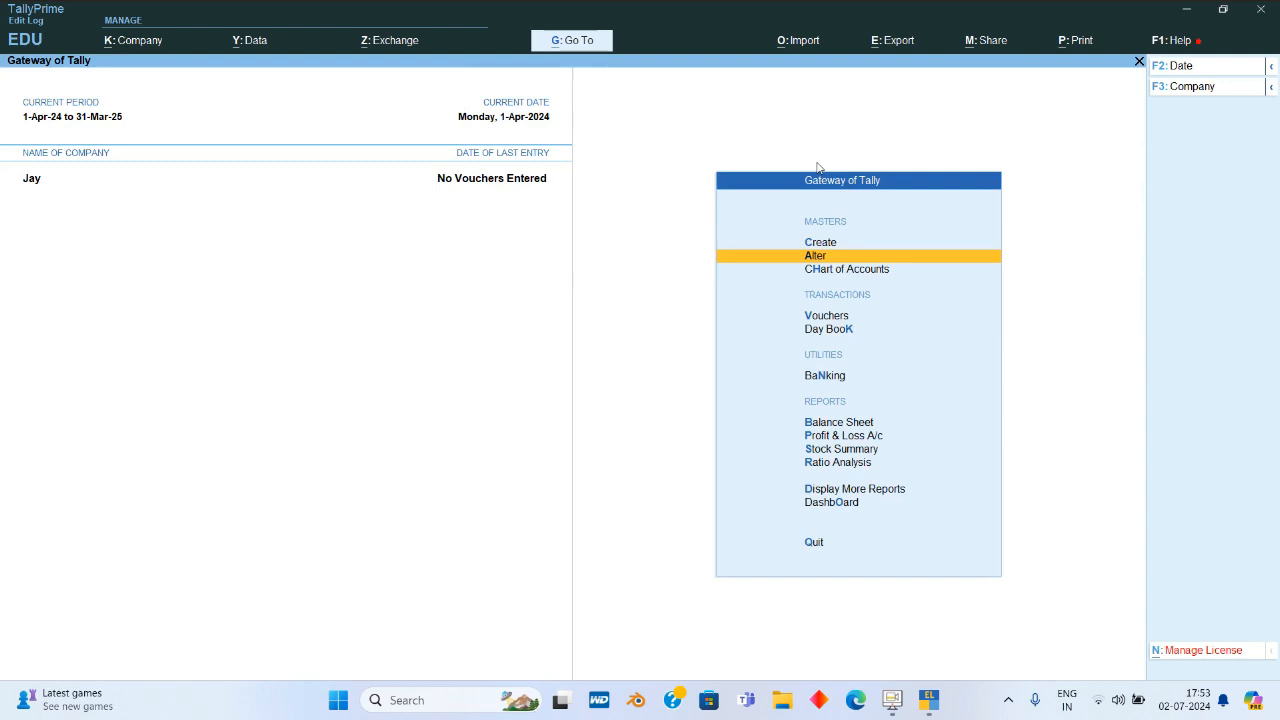
- Start a payment voucher dated 2-4-2024 with Cash as the account
key(v)
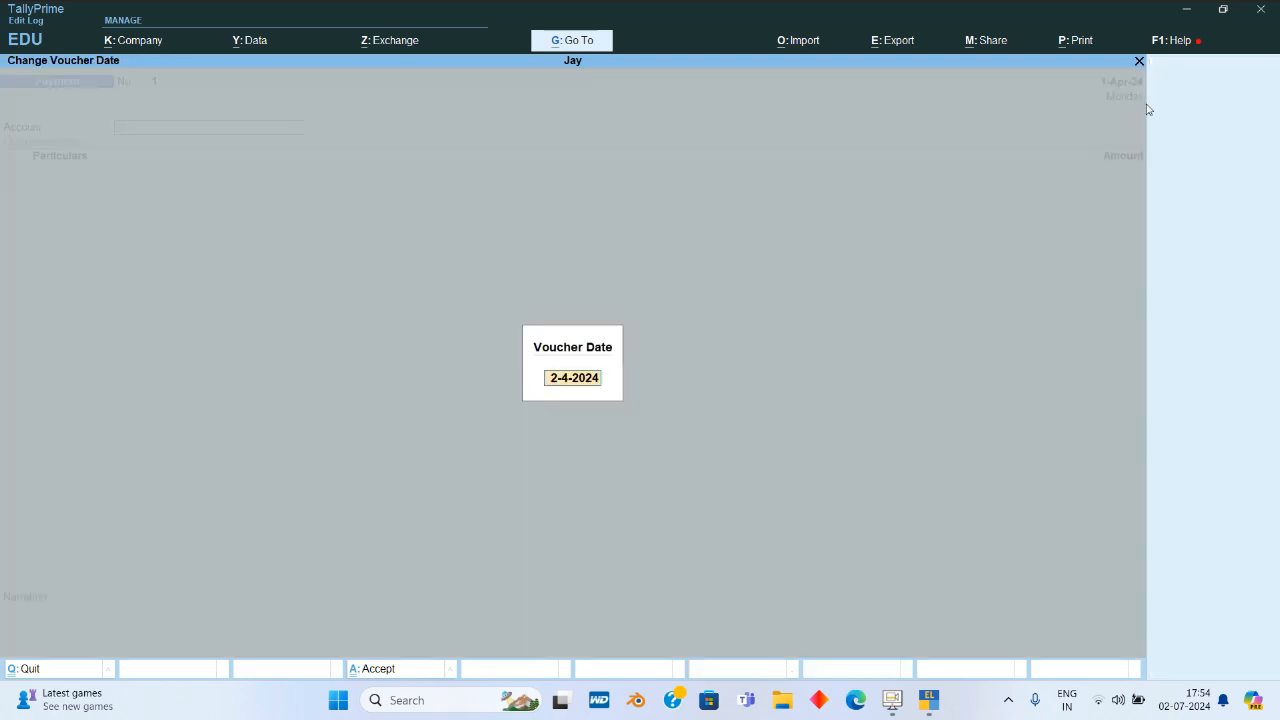
click(1203, 66)
key(Return)
text(Ca)
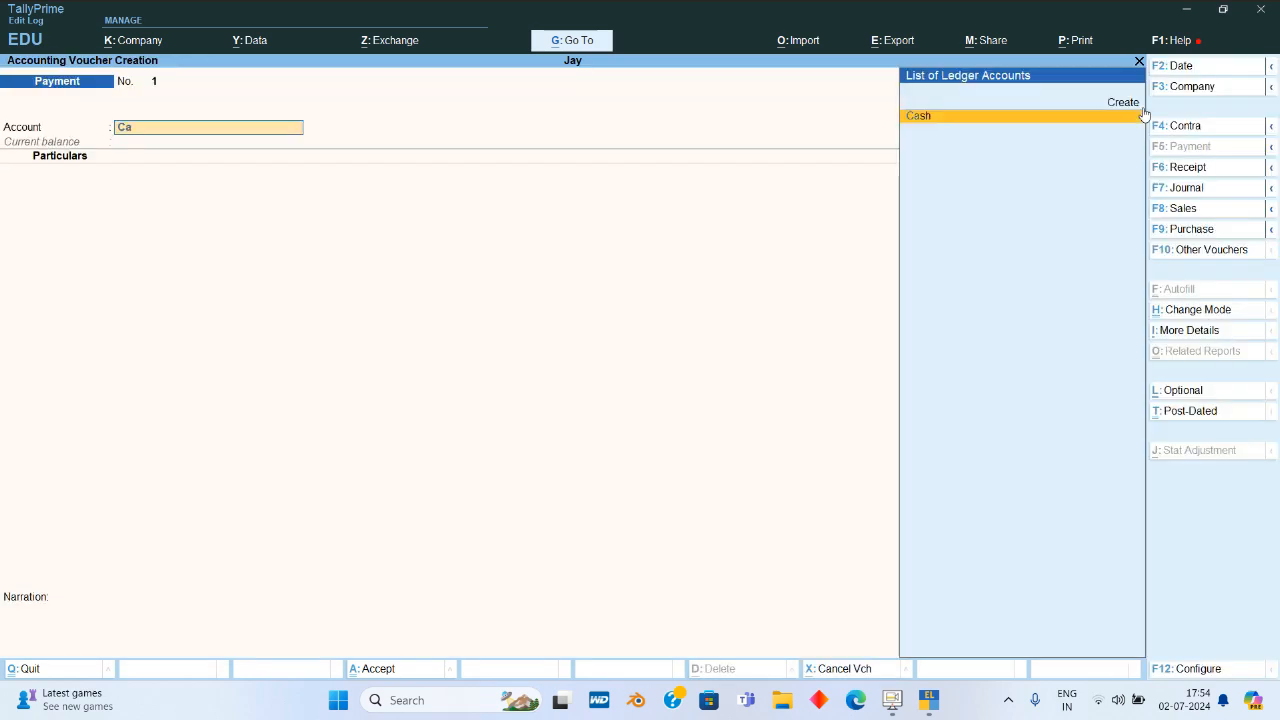
key(Return)
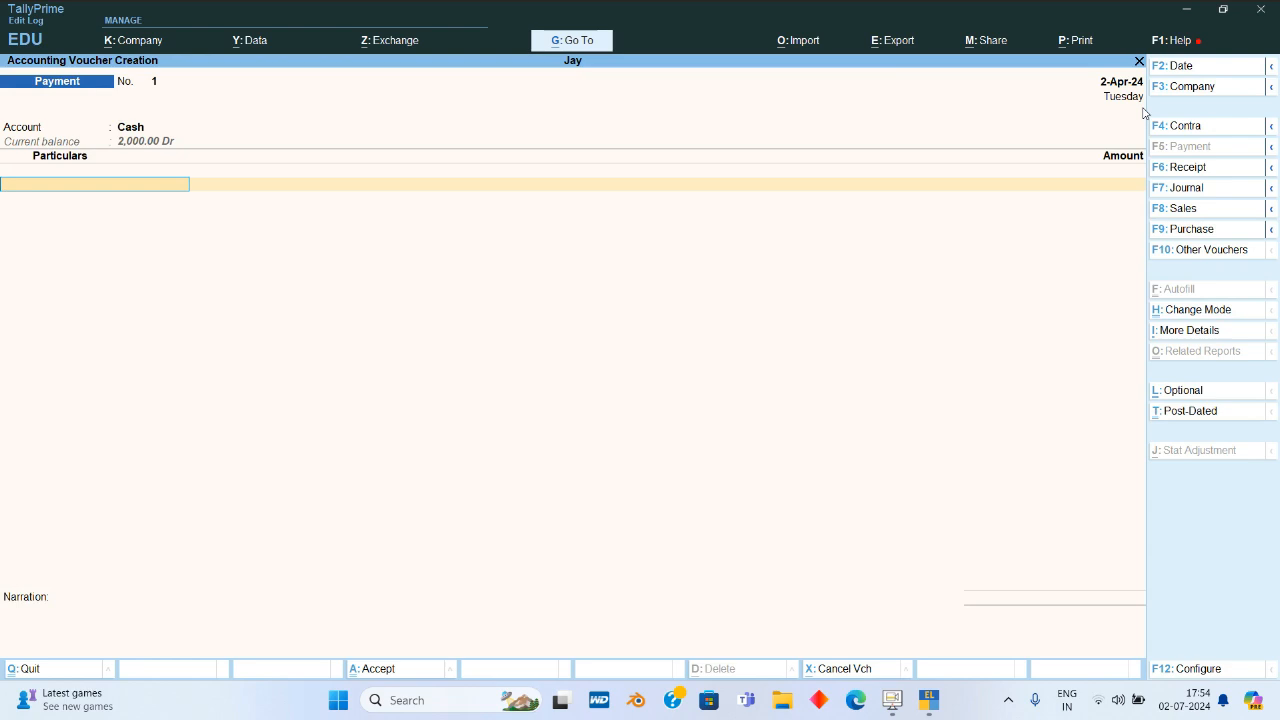
- Enter Vegetables for 100 and Grossery for 50 in the payment voucher, and save it without a narration
text(Ve)
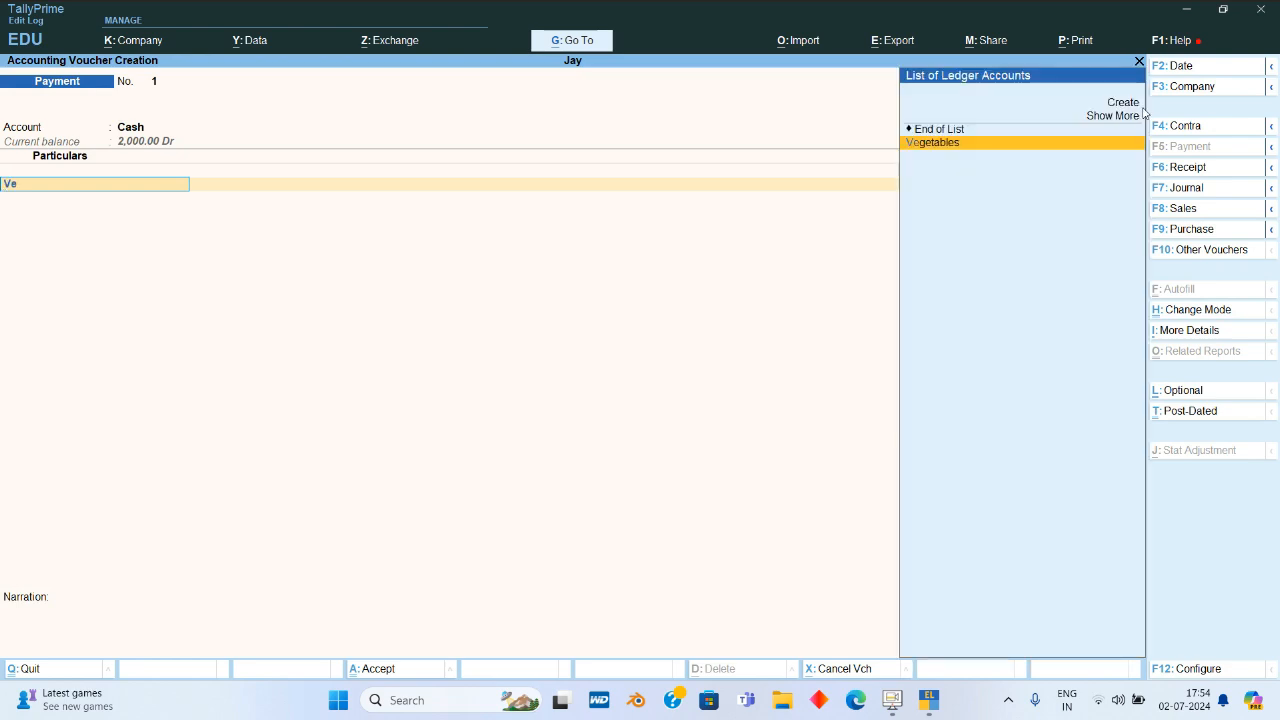
key(Return)
text(100)
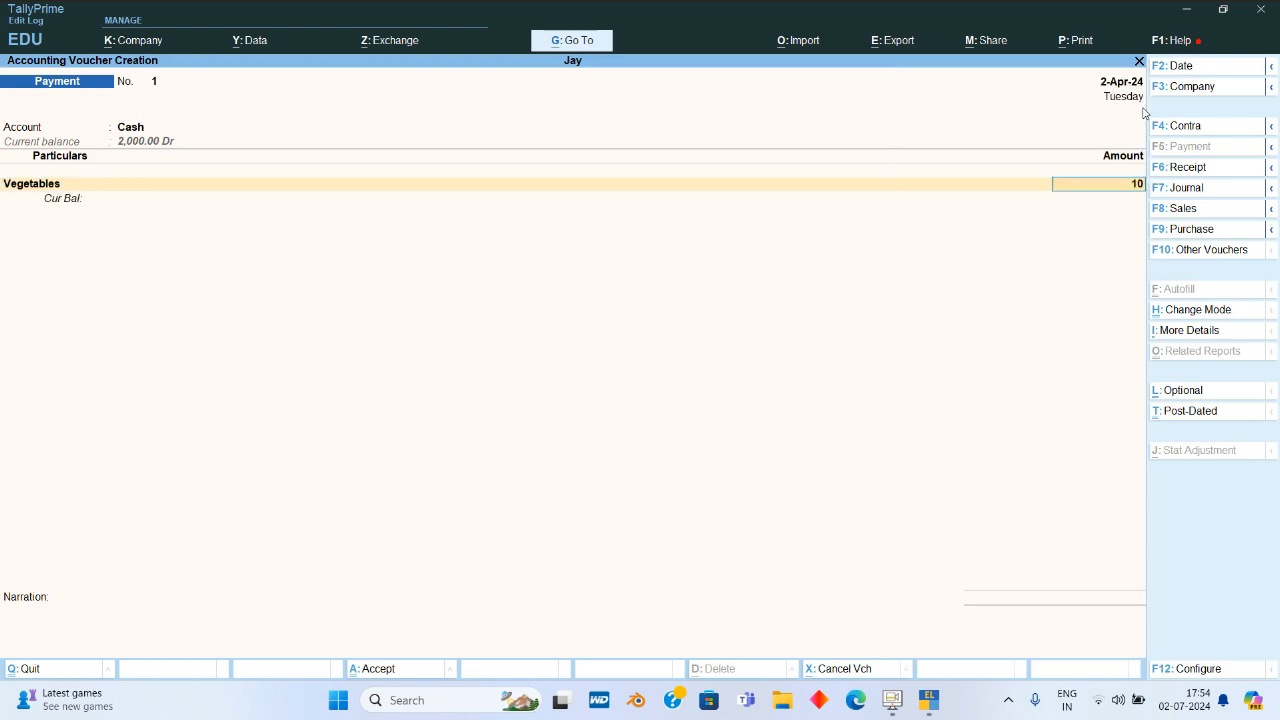
key(Return)
text(Gro)
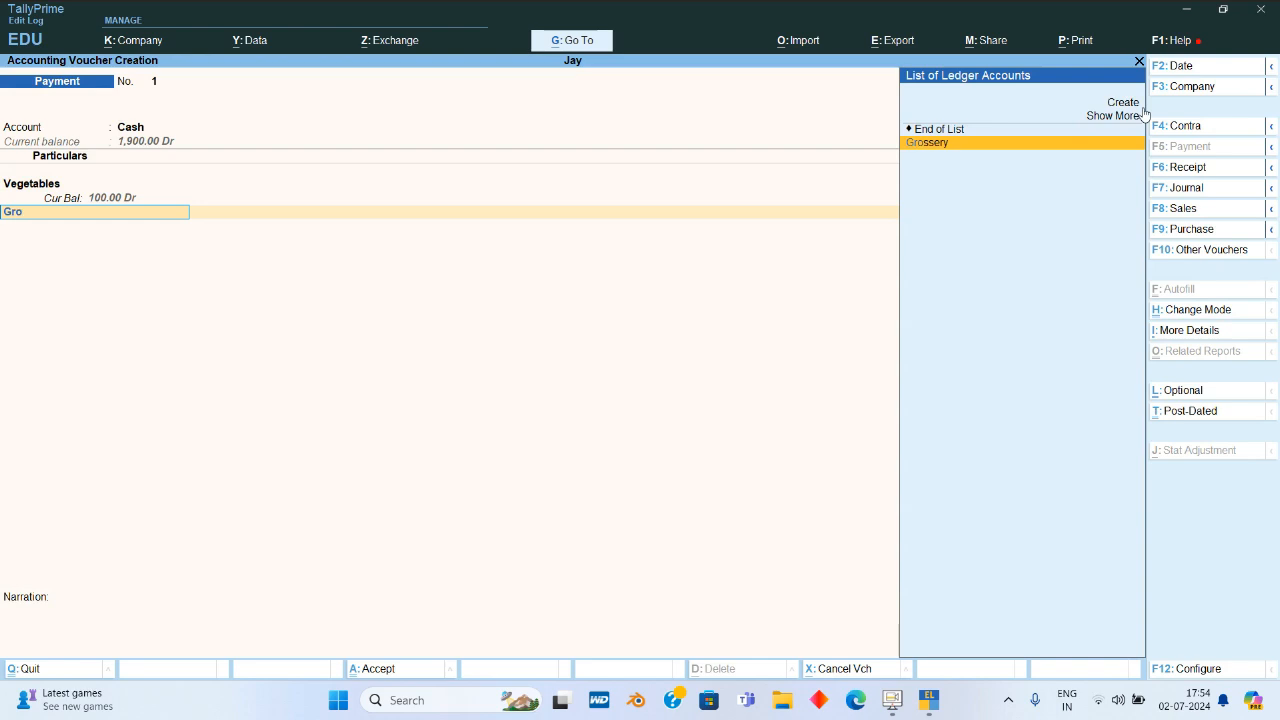
key(Return)
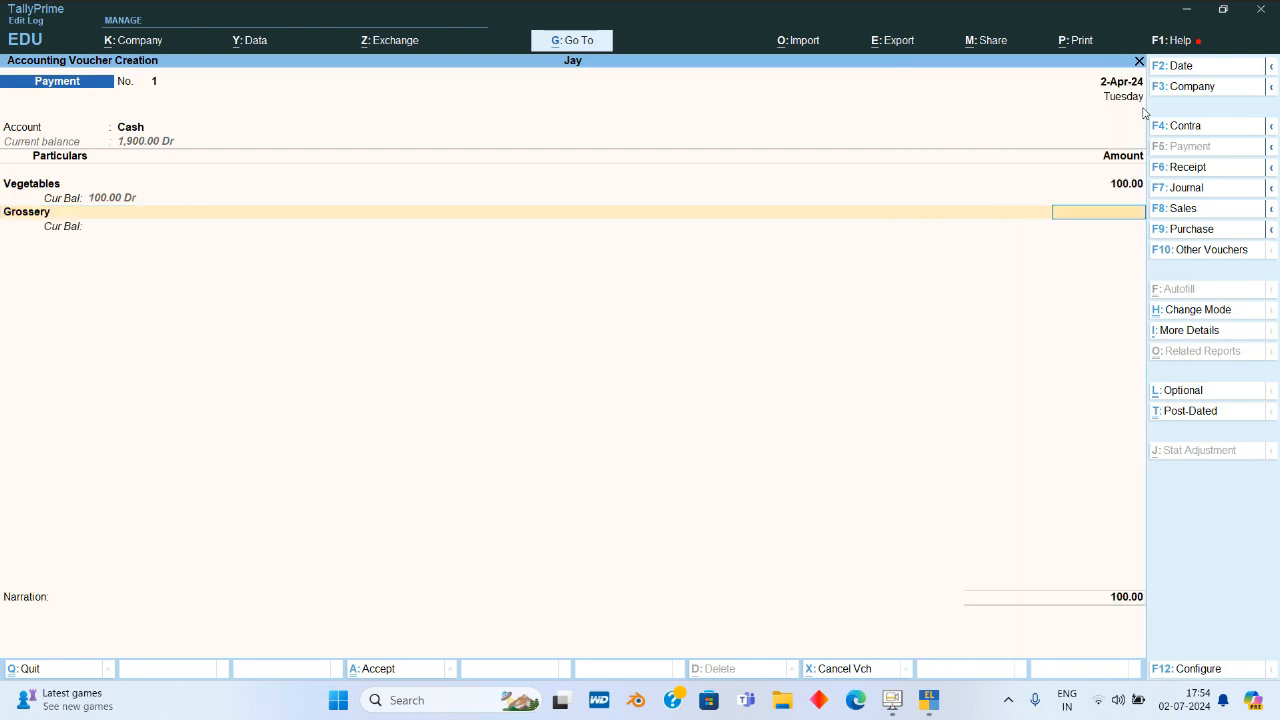
text(50)
key(Return)
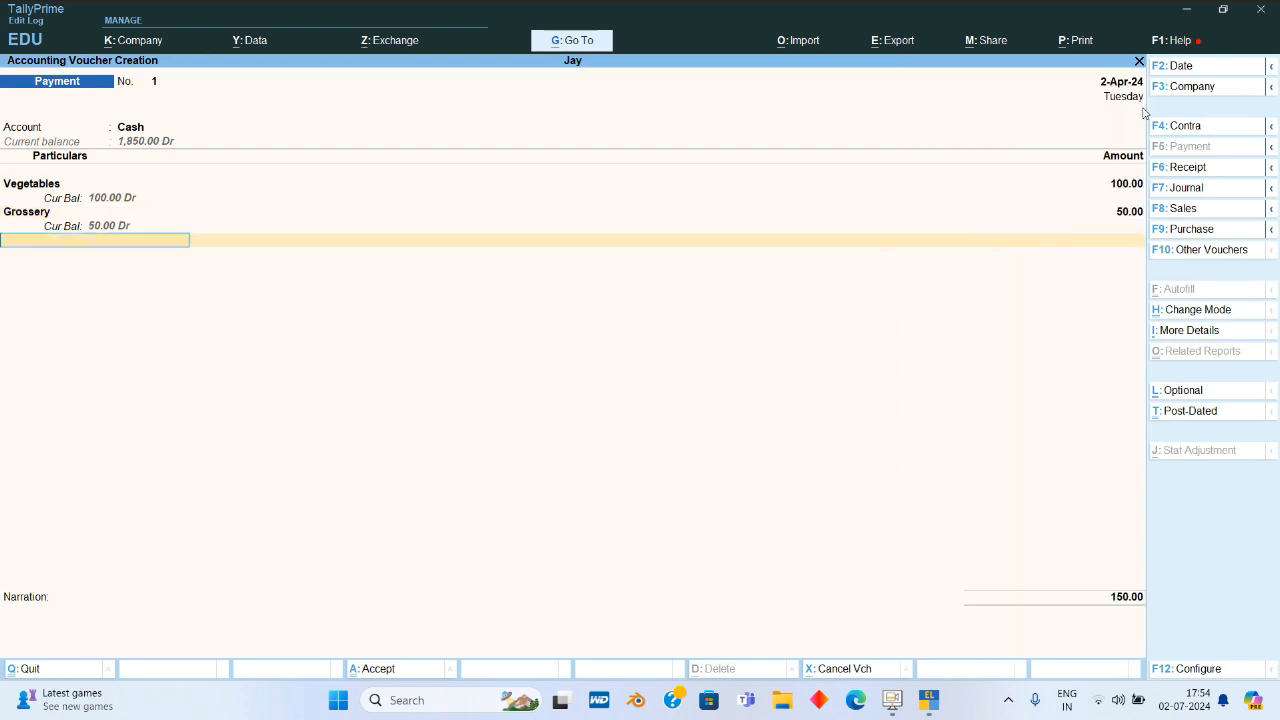
key(Return)
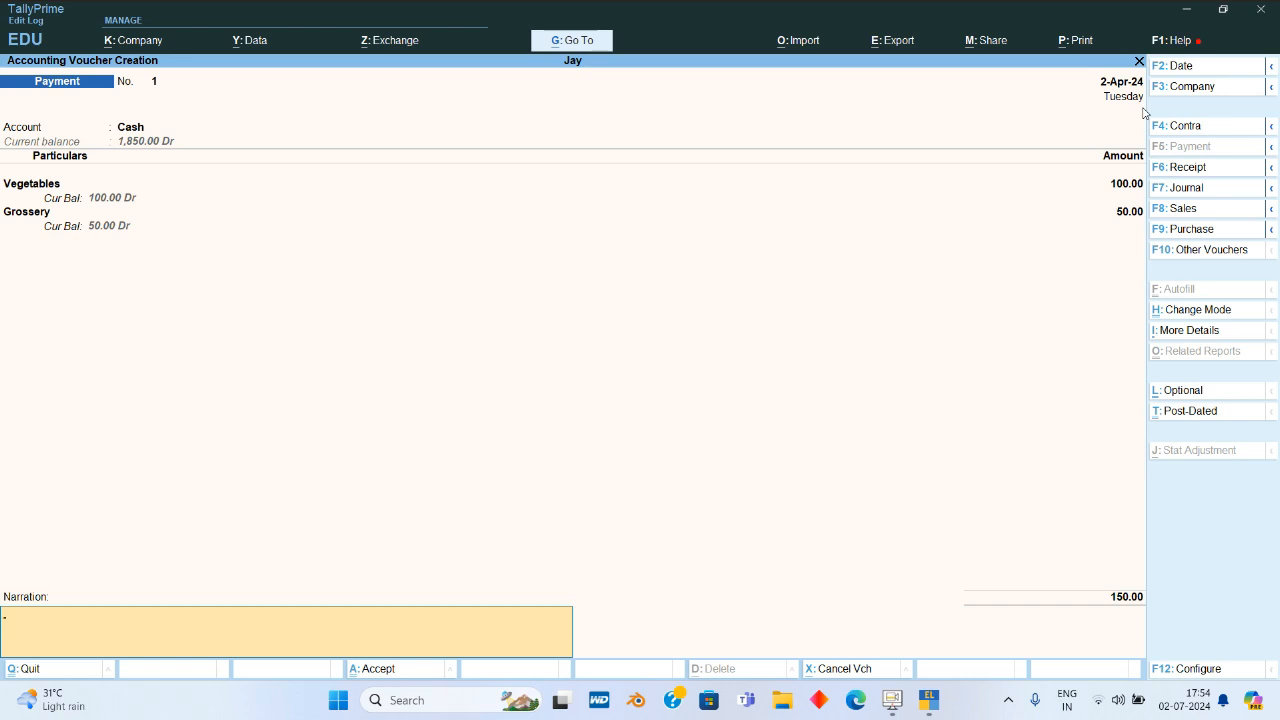
key(Return)
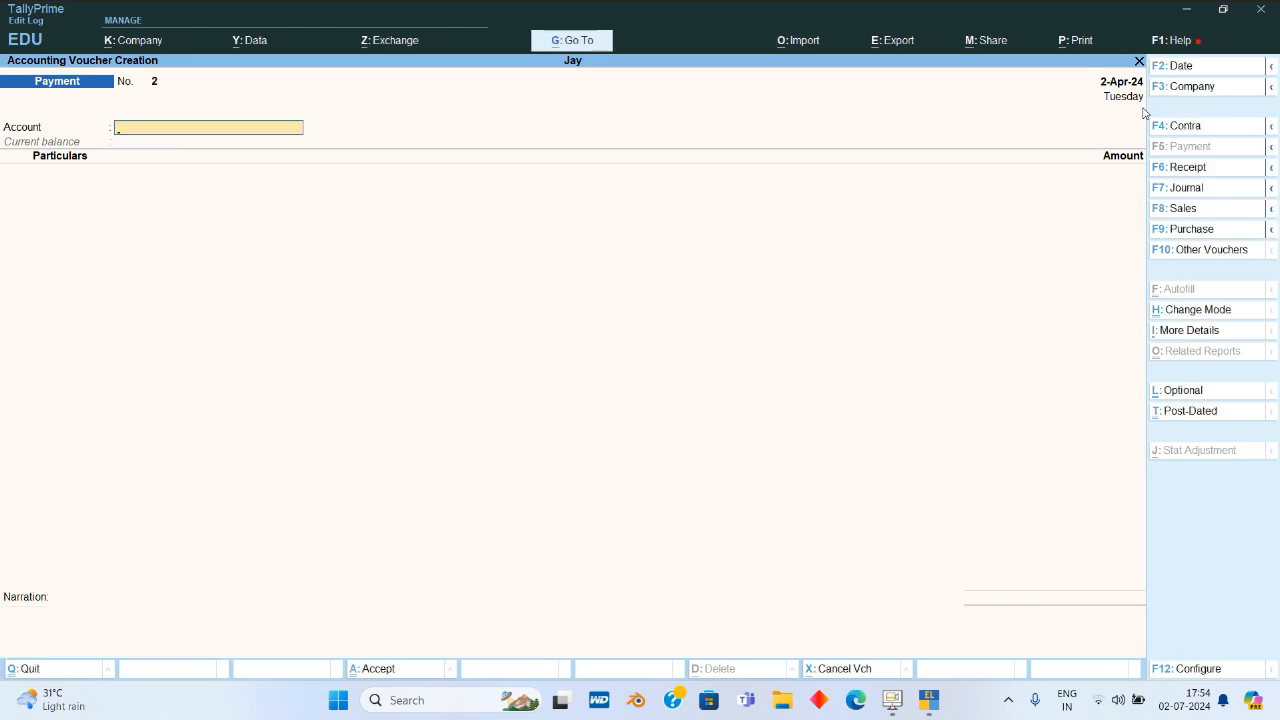
- Record a second payment voucher from Cash for Milk with an amount of 200
text(Cas)
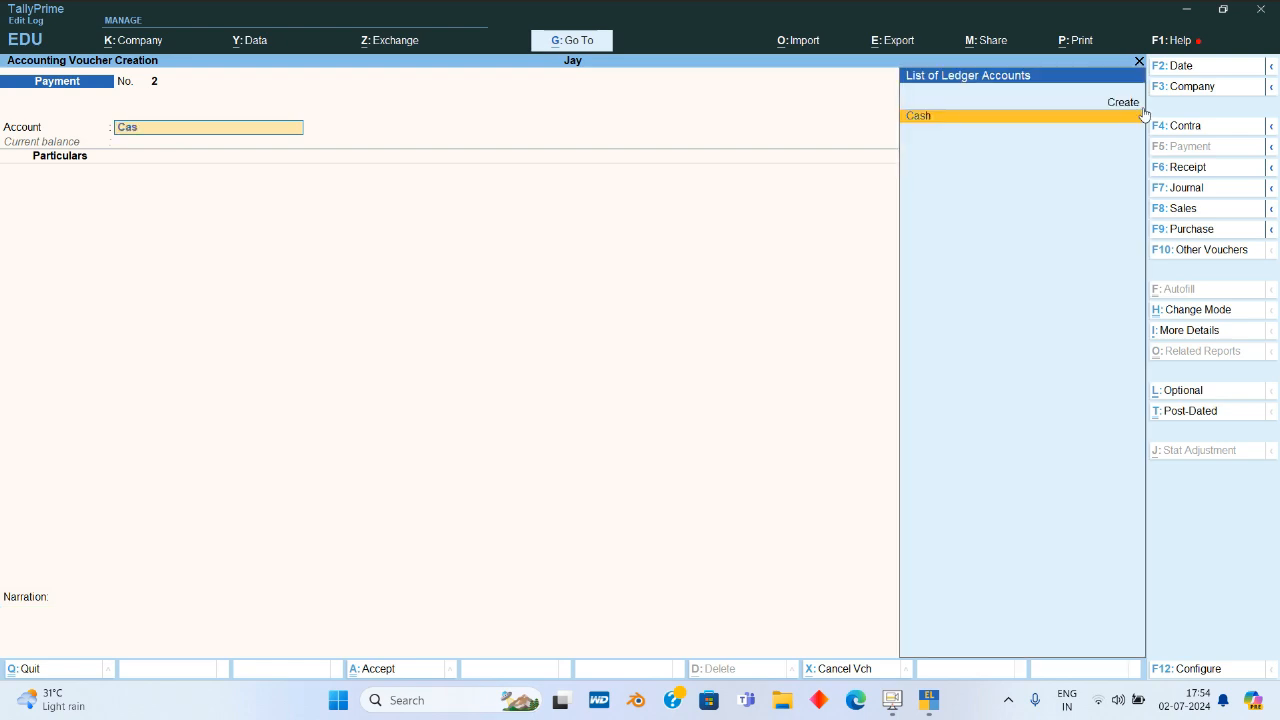
key(Return)
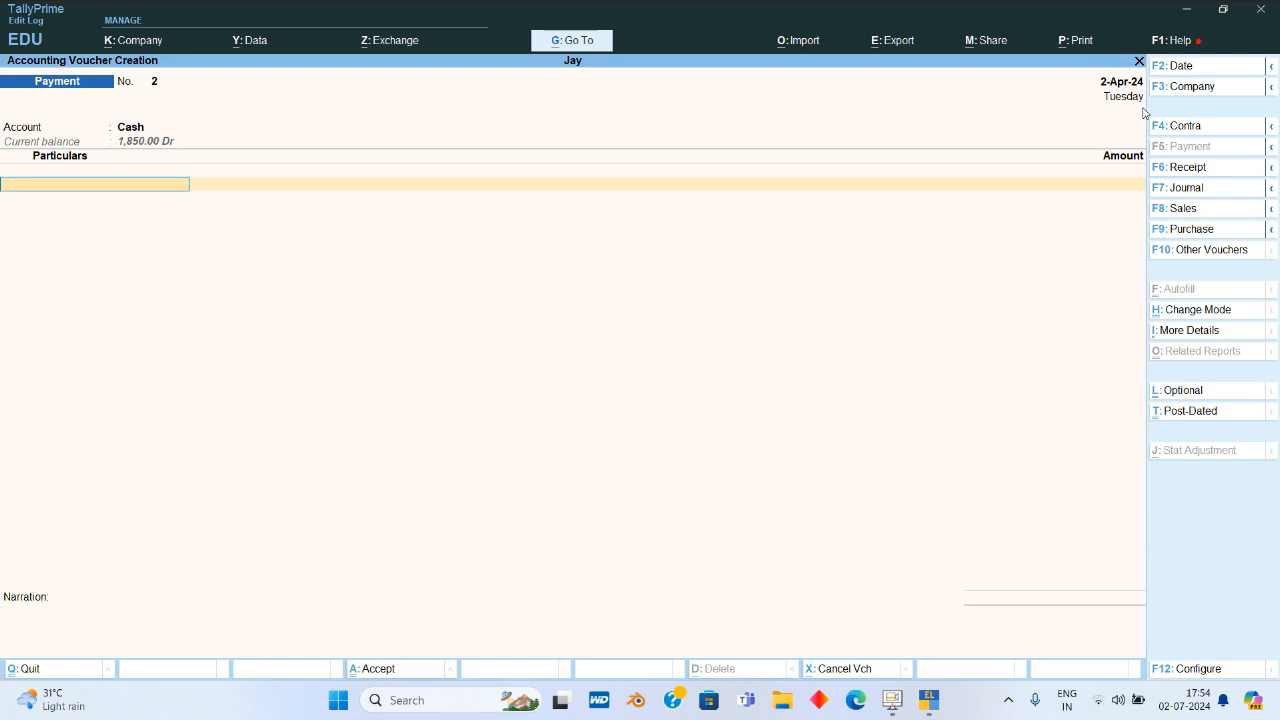
text(Milk)
key(Return)
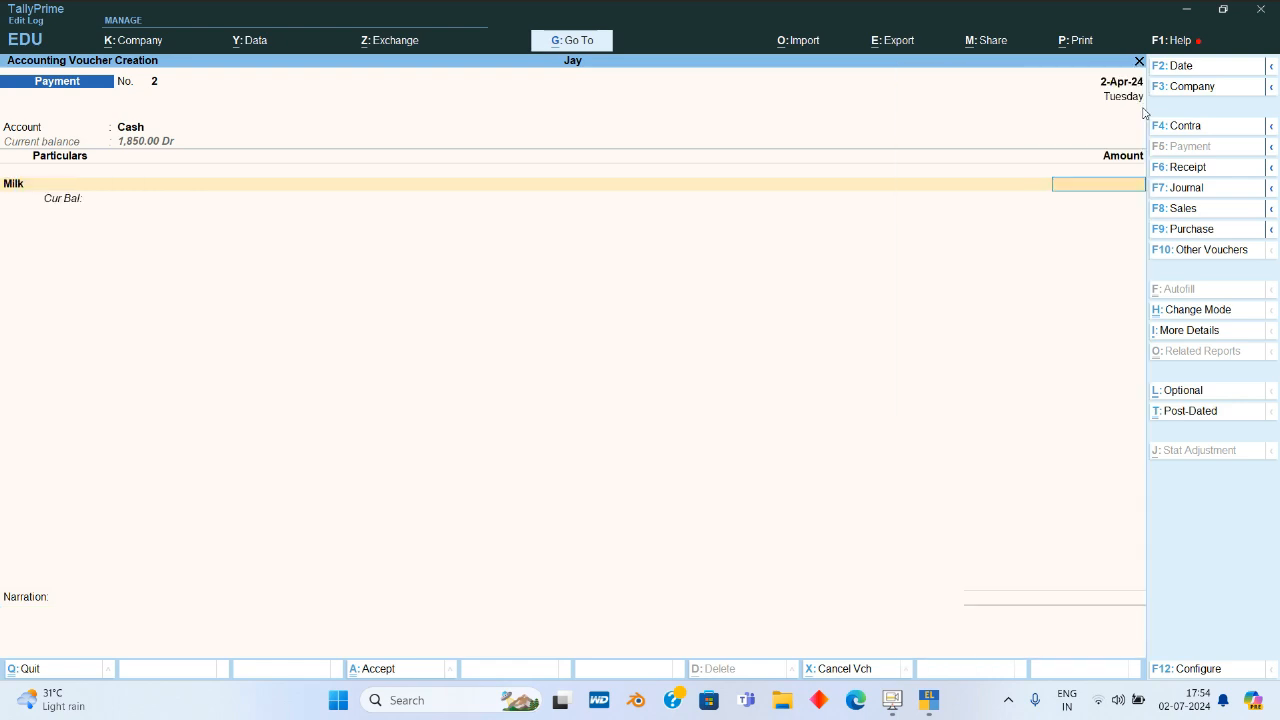
text(200)
key(Return)
key(Return)
key(Return)
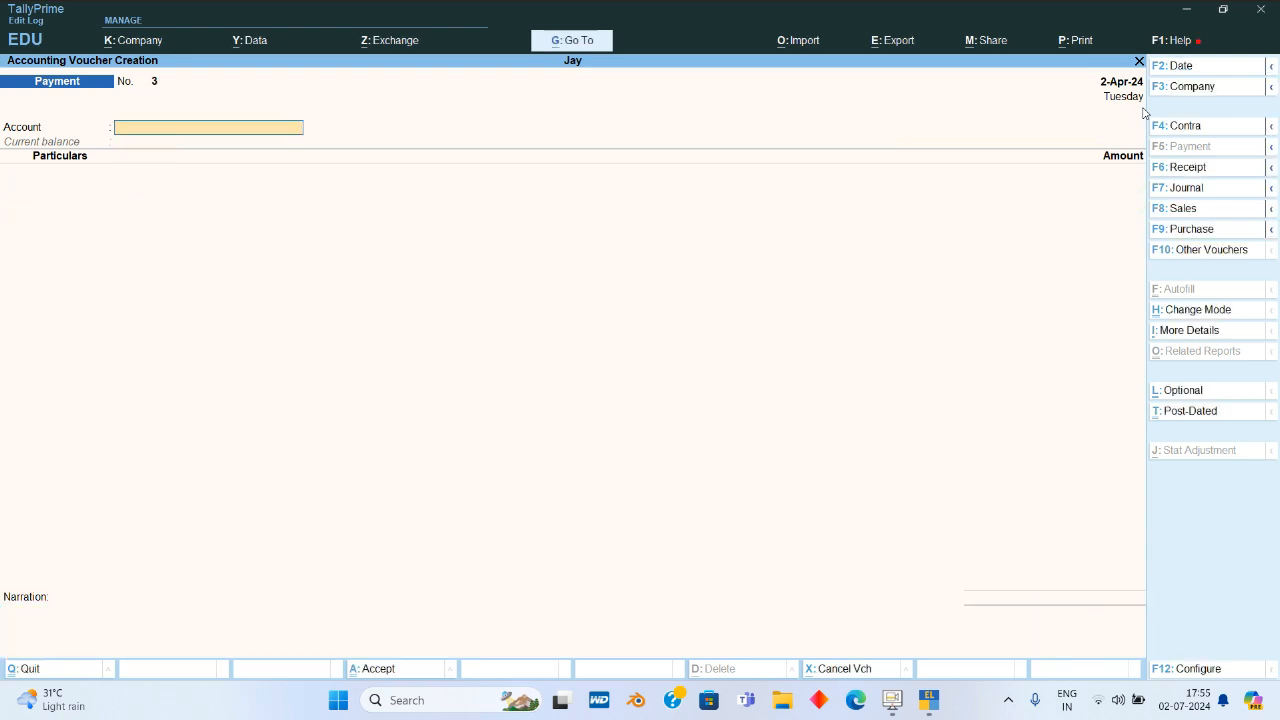
- Start a journal voucher and create a ledger in the milk man's name under Sundry Creditors, with bill-by-bill balances set to No
click(1186, 188)
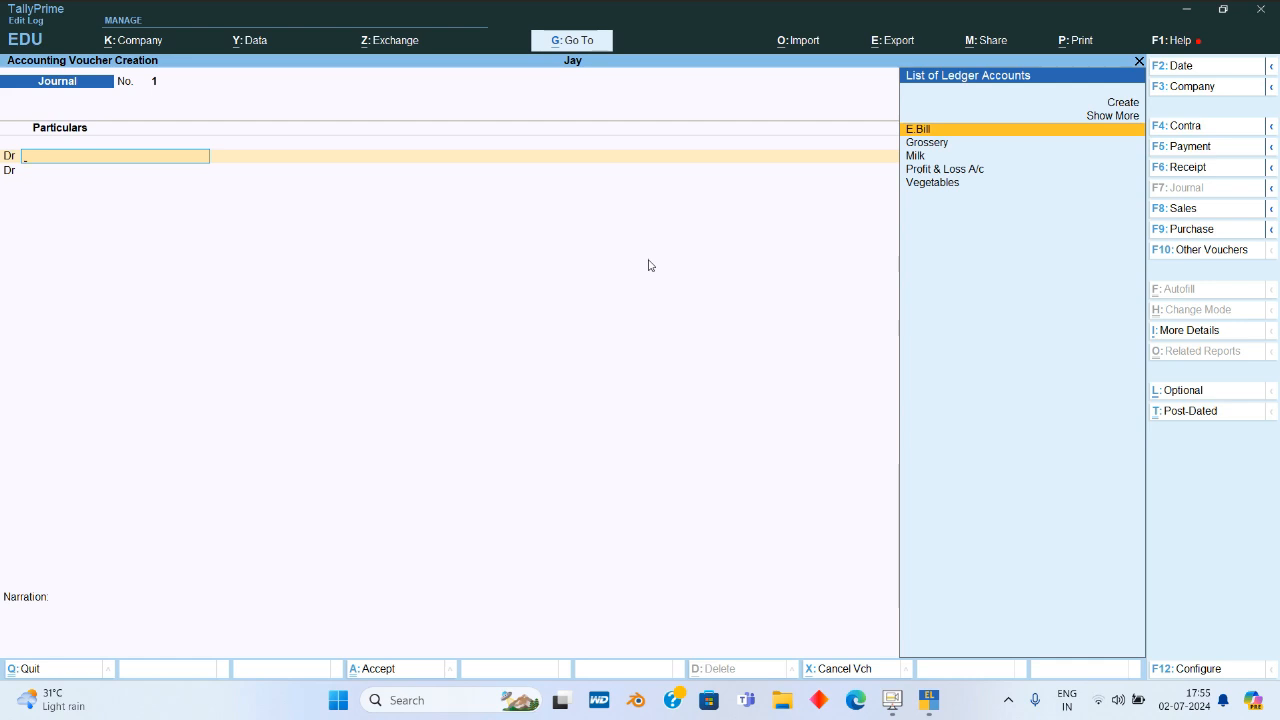
key(alt+c)
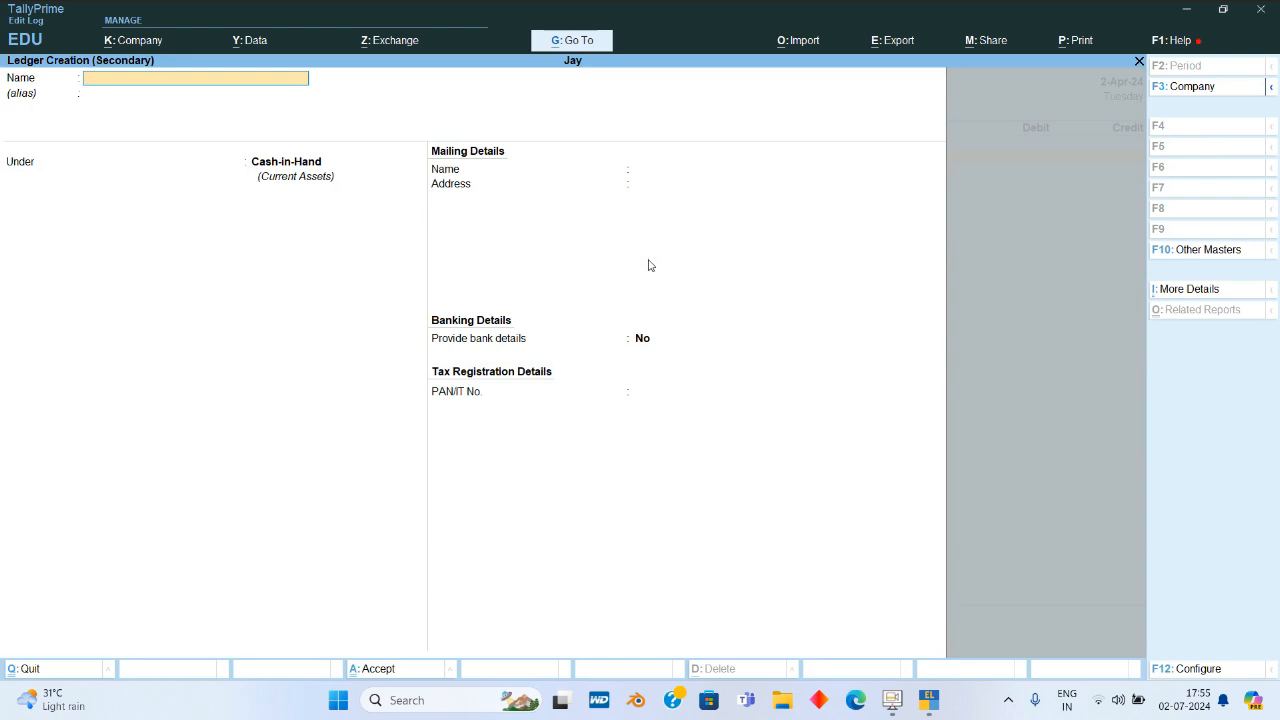
text(Ramesh Milk Man)
key(Return)
text(Sun)
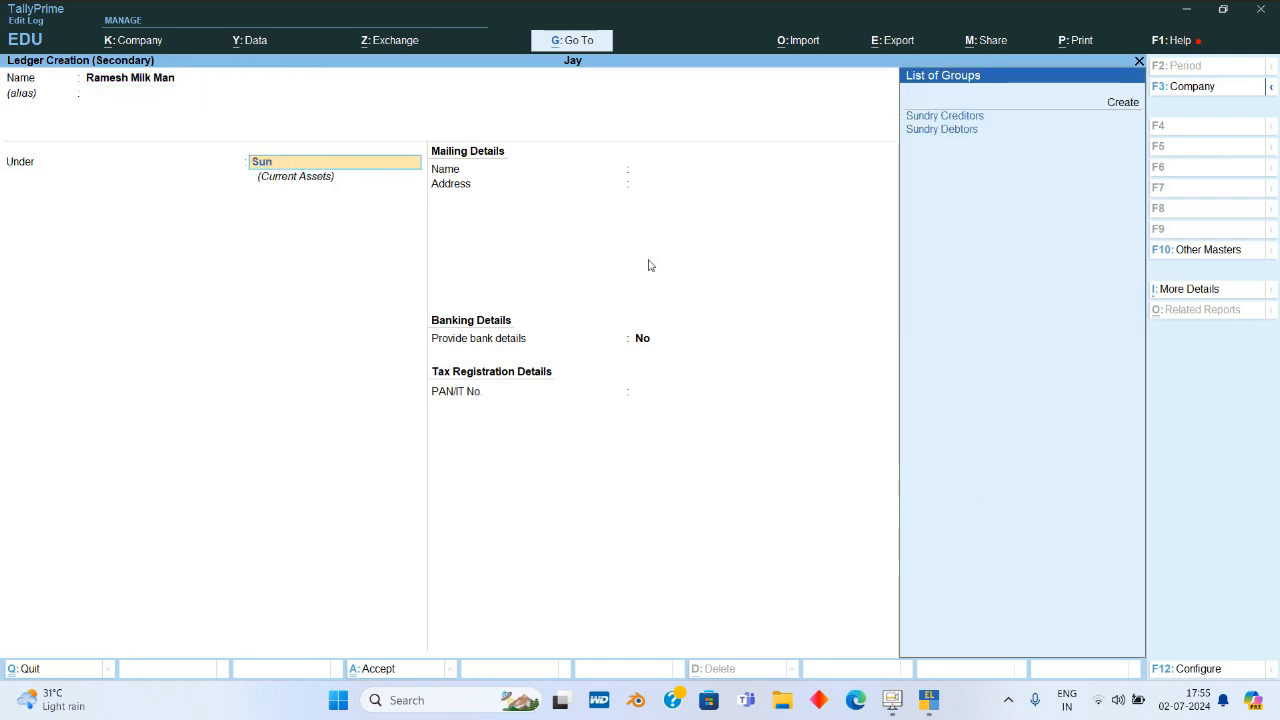
key(Return)
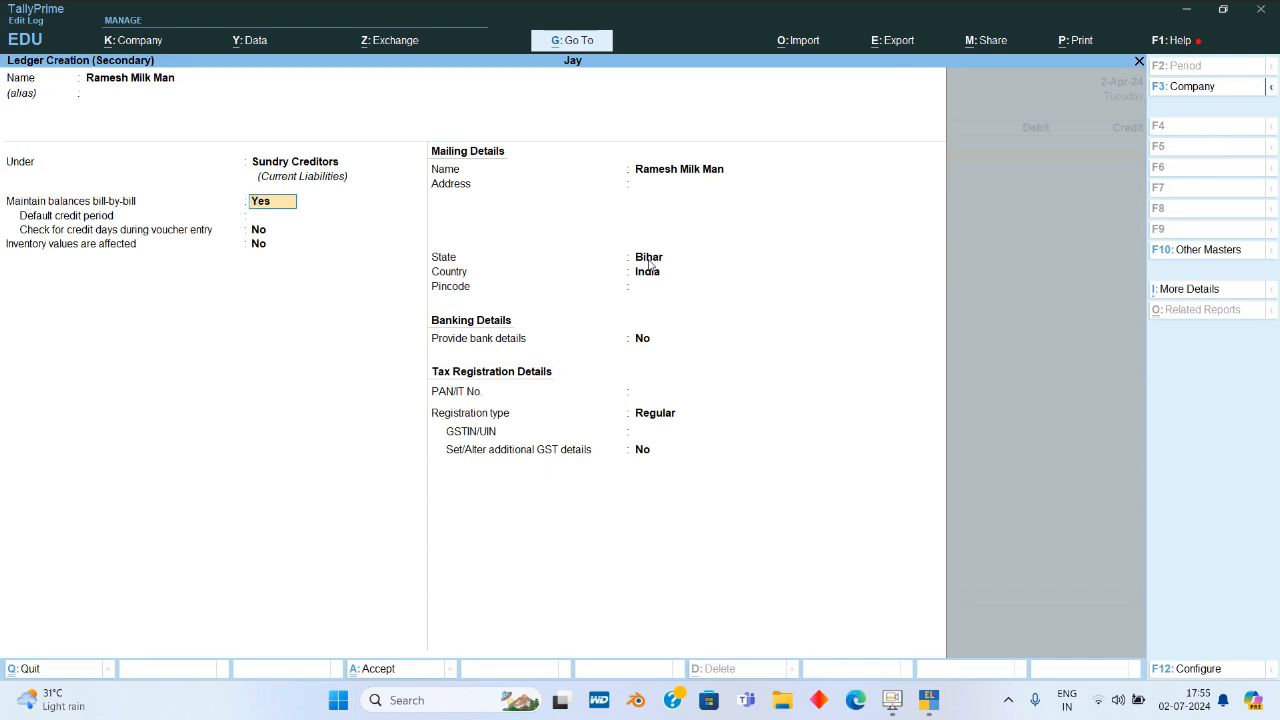
key(n)
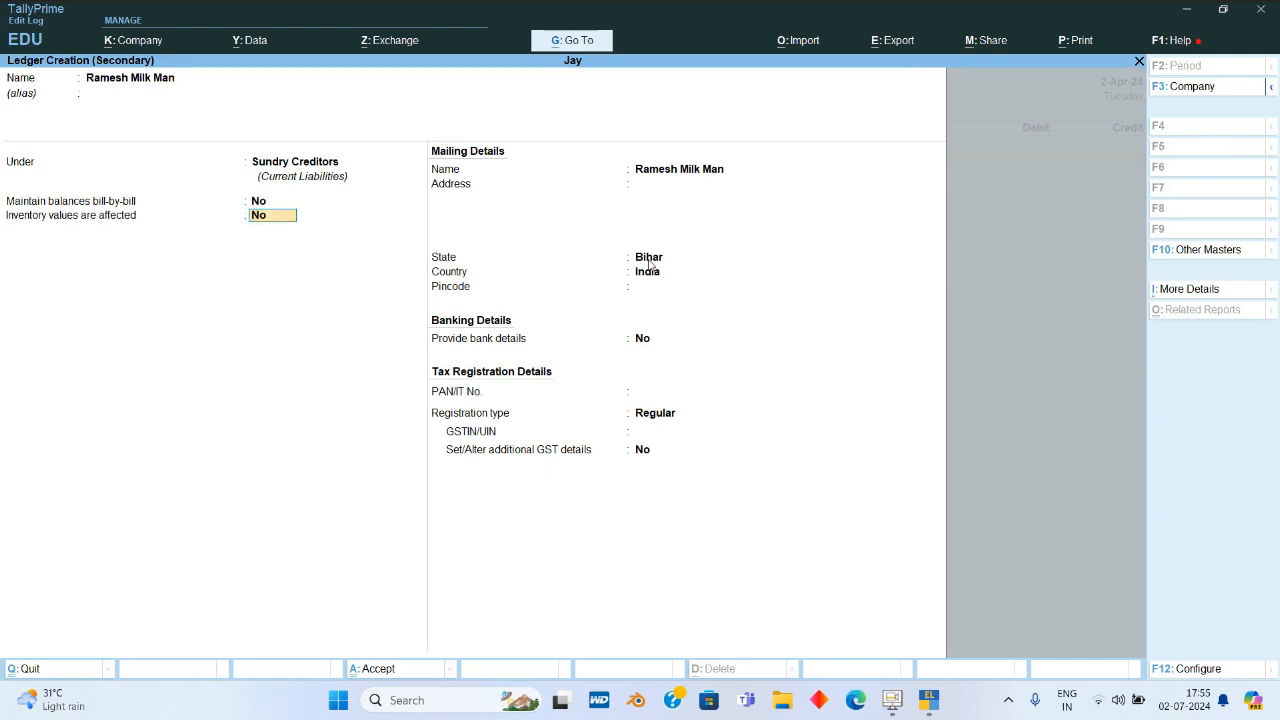
key(ctrl+a)
- Enter a debit of 2000 in the journal voucher and change the debited ledger to Milk
text(2000)
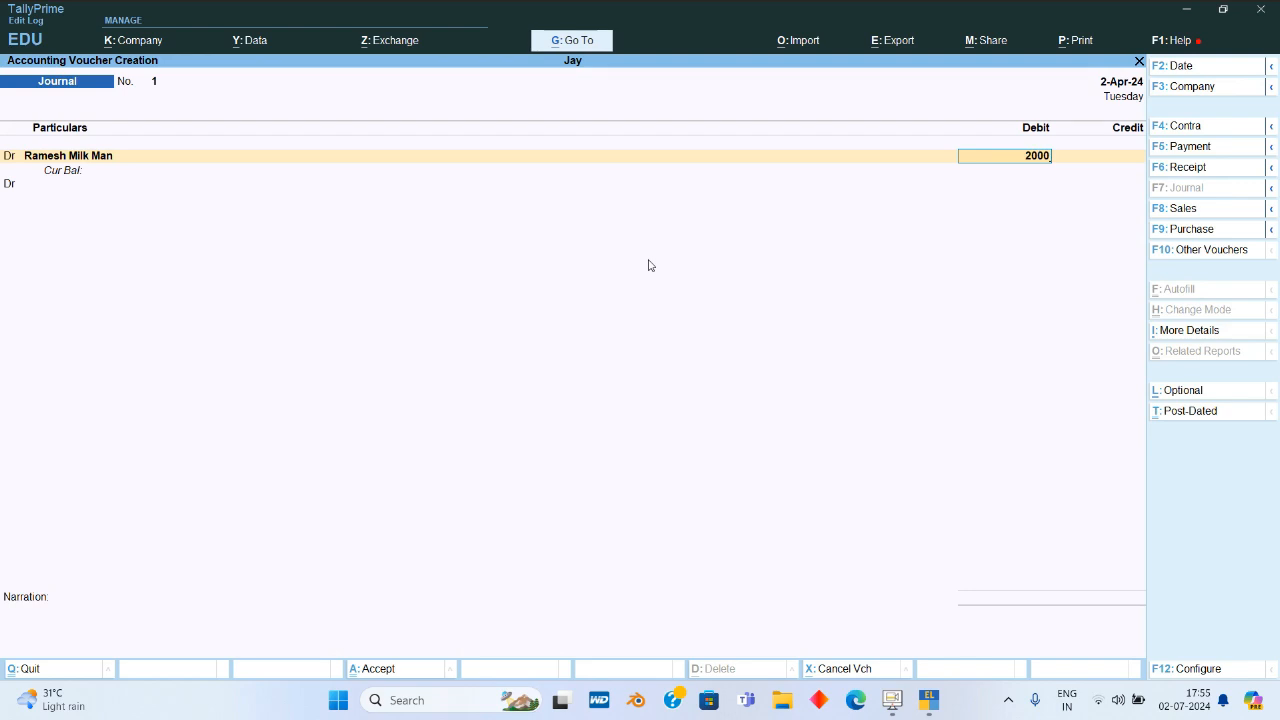
key(Return)
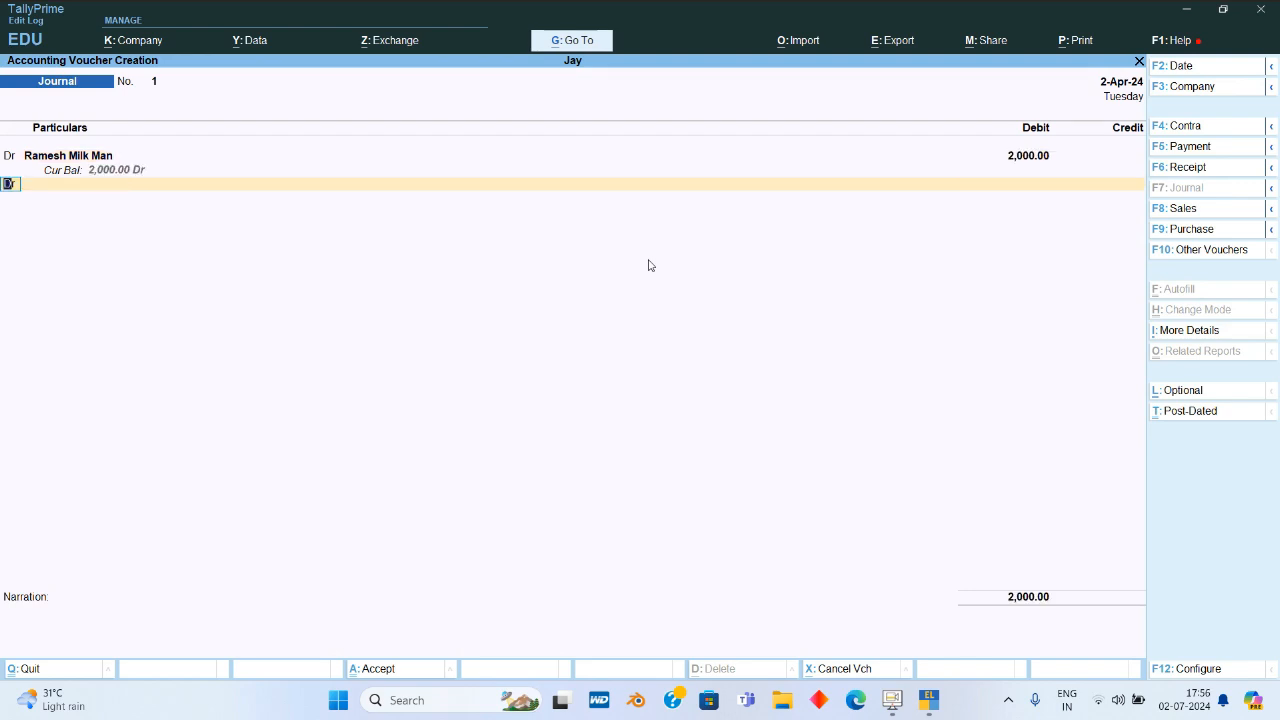
key(BackSpace)
key(BackSpace)
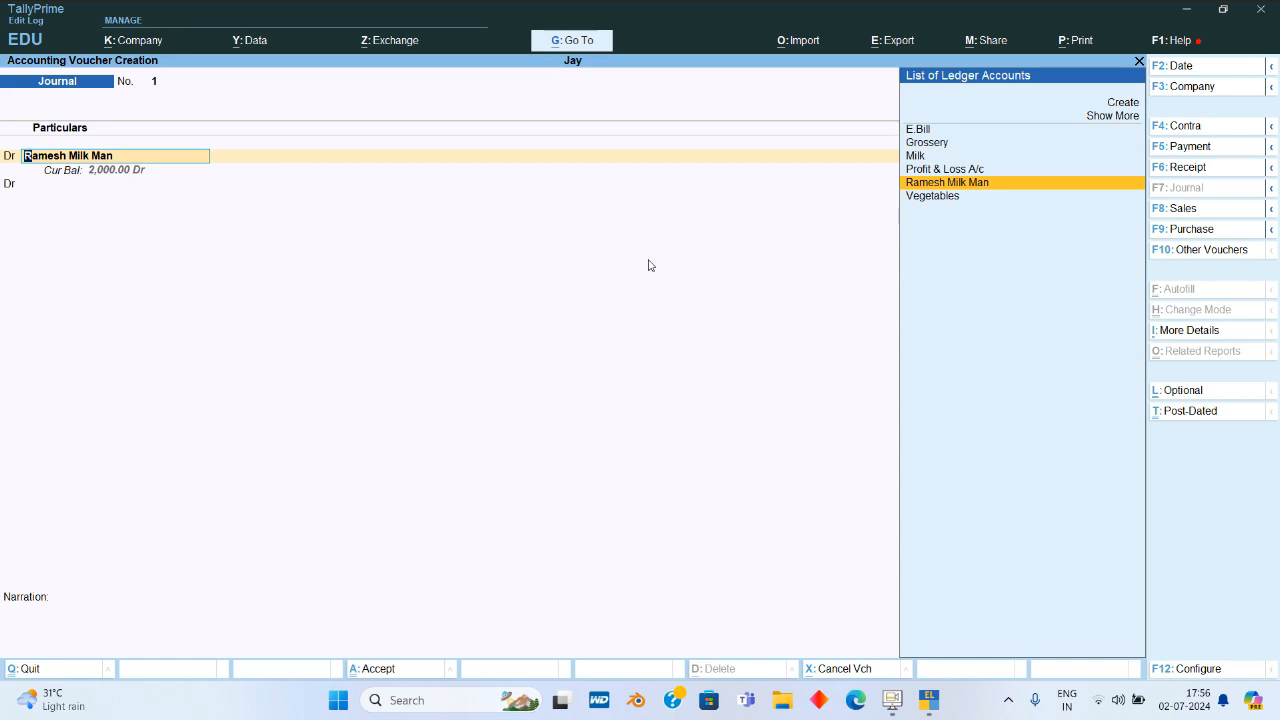
text(M)
key(Return)
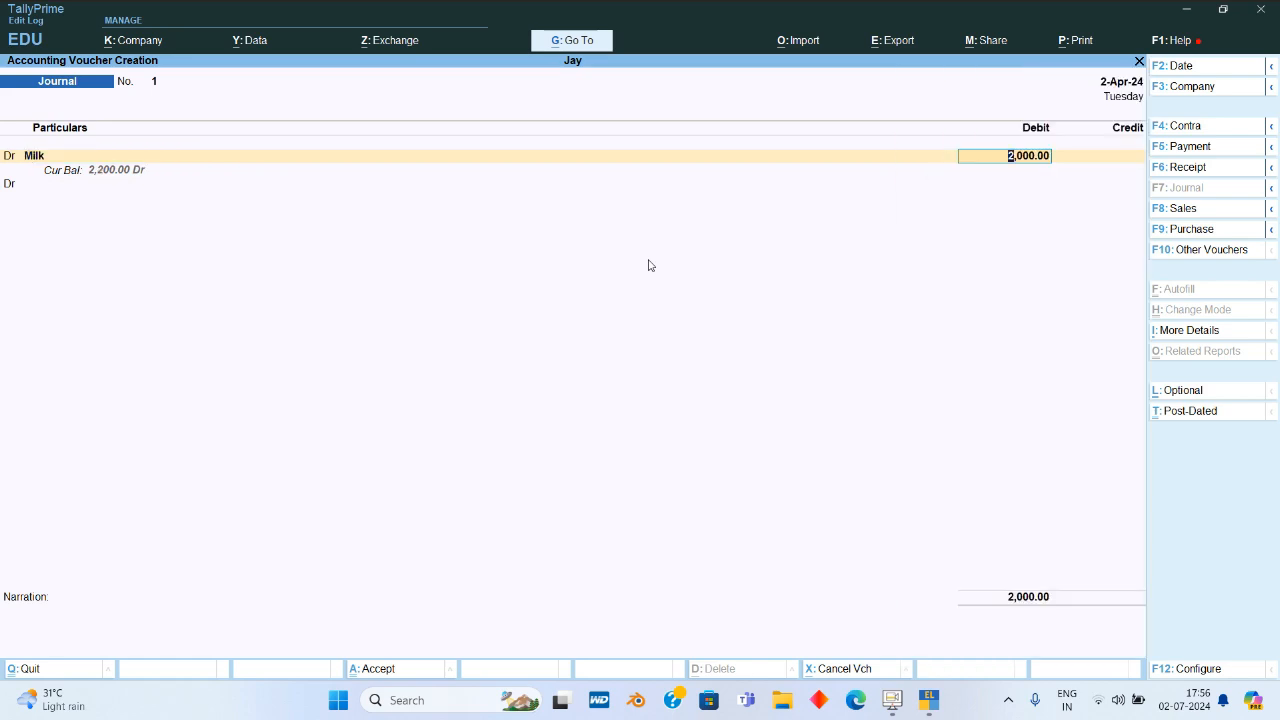
key(Return)
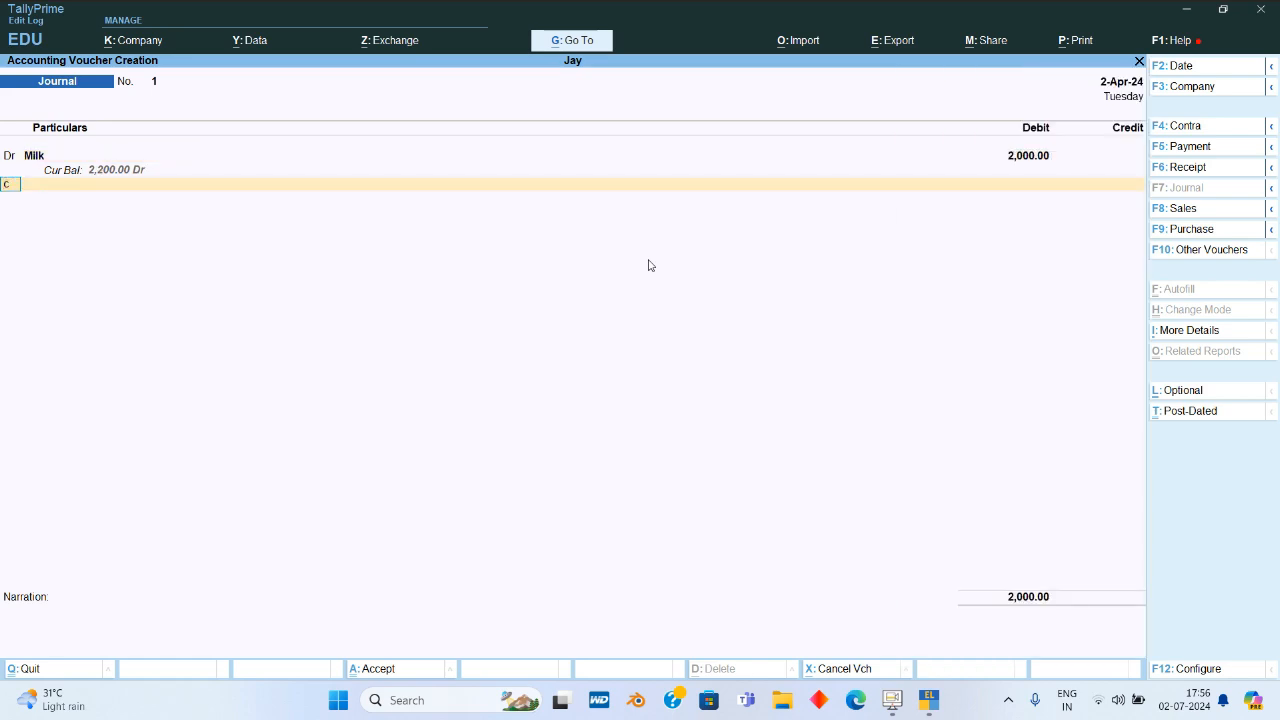
- Credit the milk man's ledger with 2000 and save the journal voucher without a narration
text(c)
text(Ra)
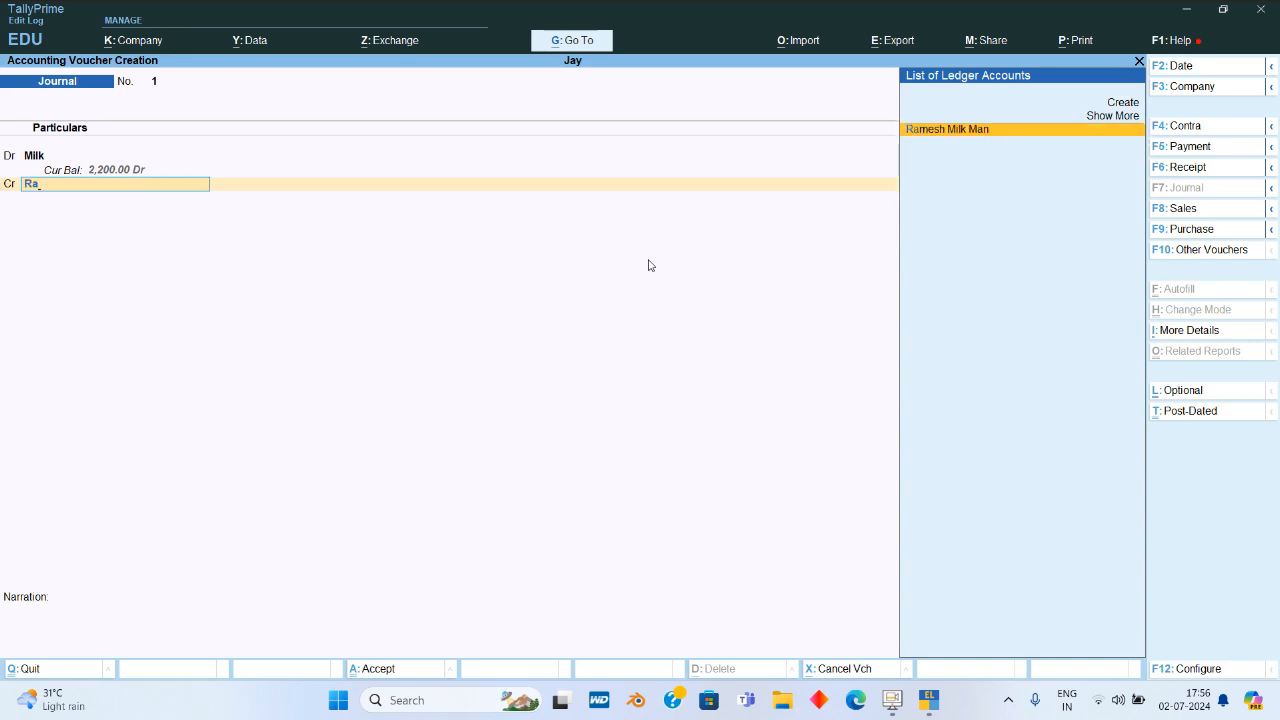
key(Return)
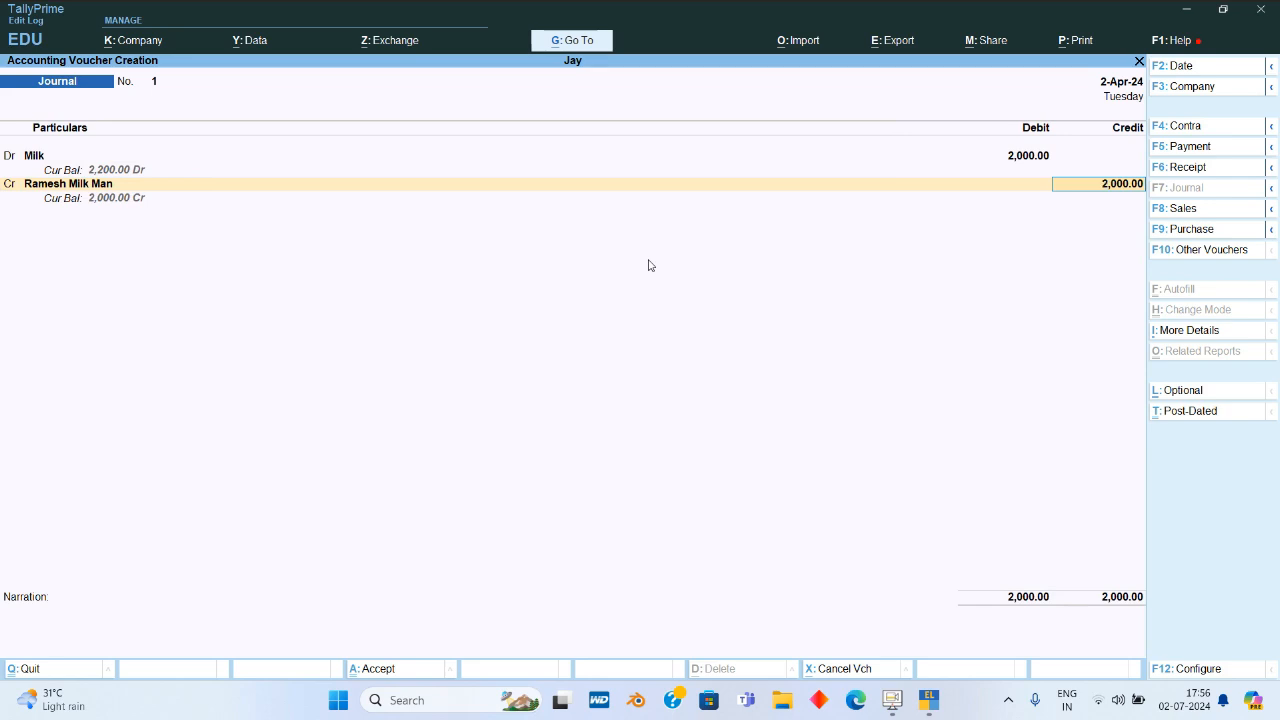
key(Return)
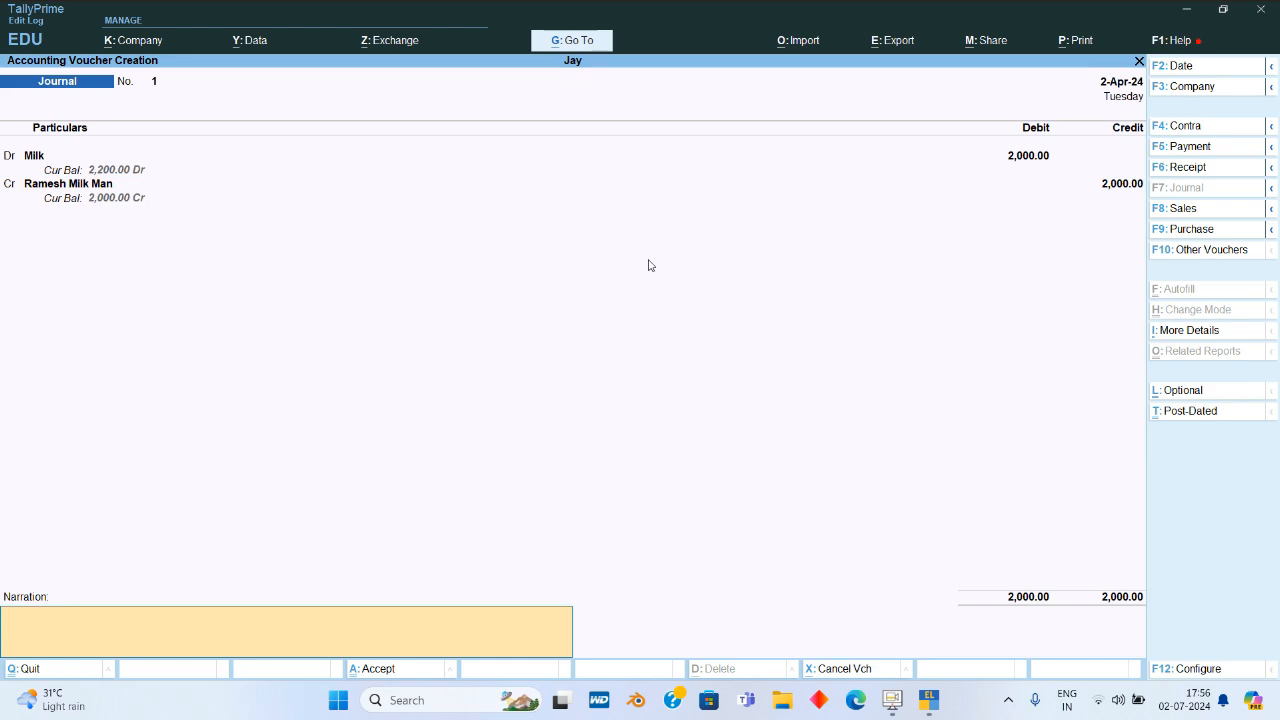
key(Return)
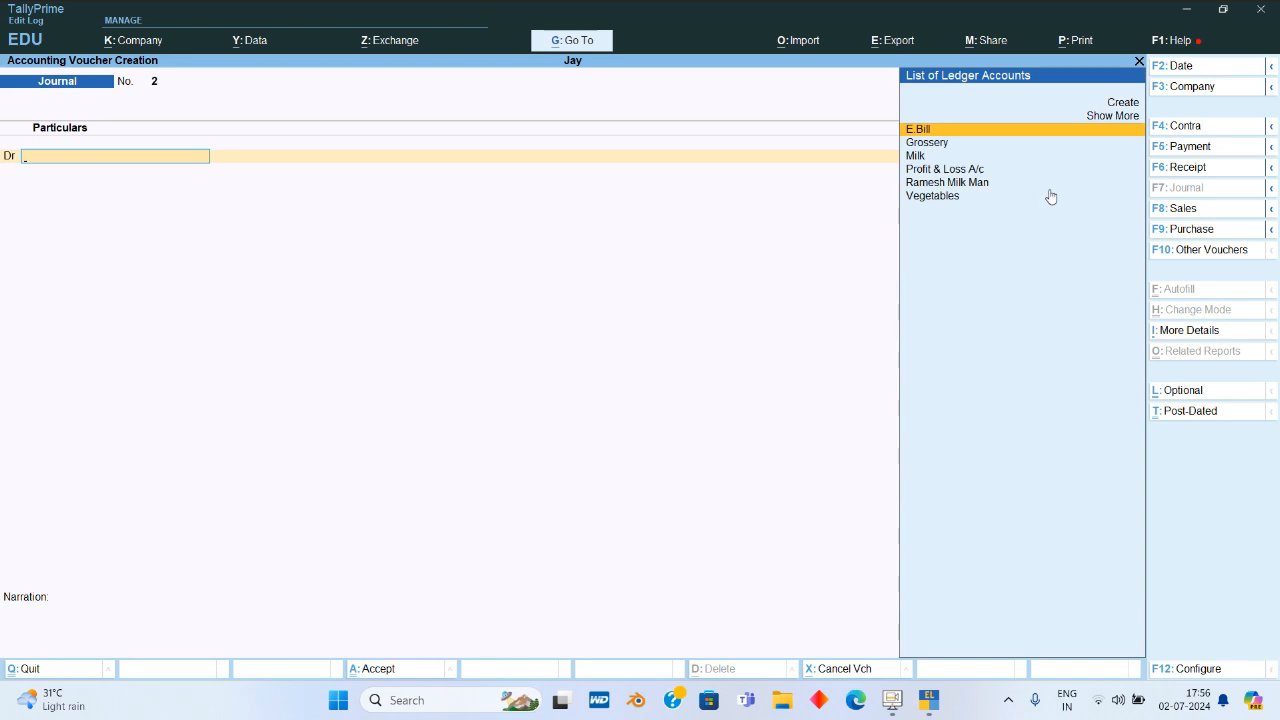
- Record a payment voucher of 2000 from Cash to the milk man's ledger and save it without a narration
click(1195, 148)
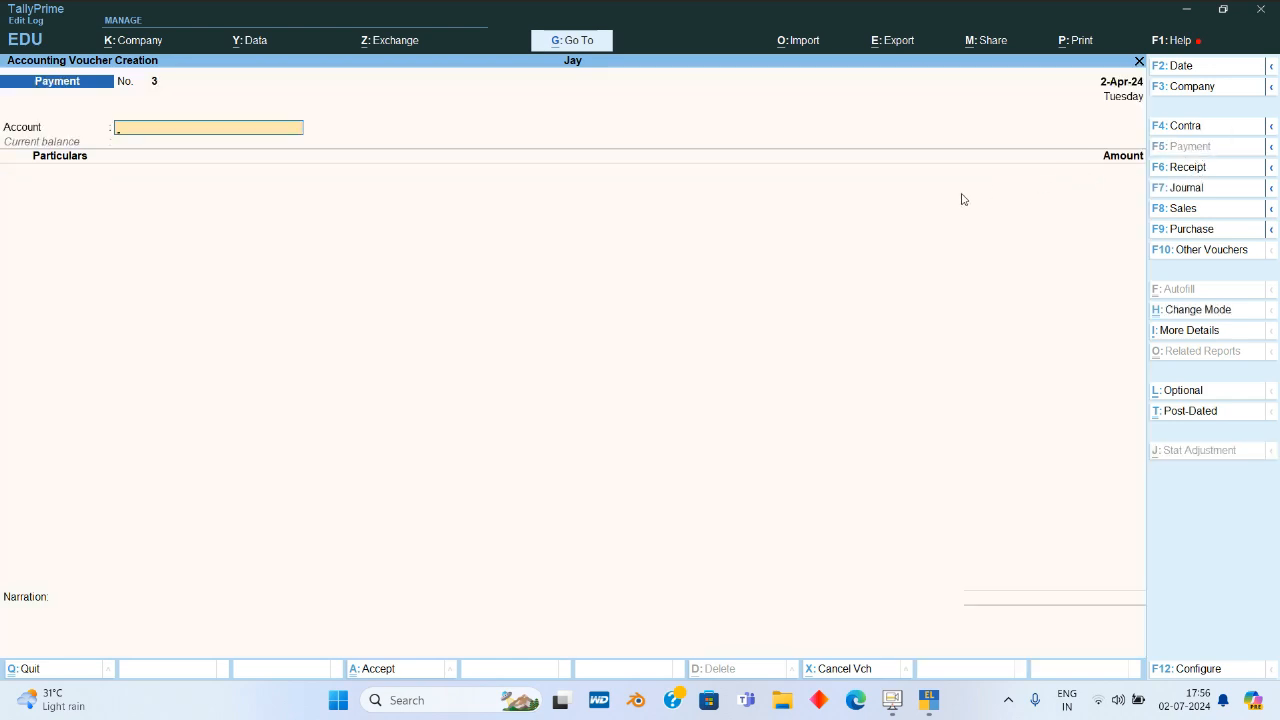
text(ca)
key(Return)
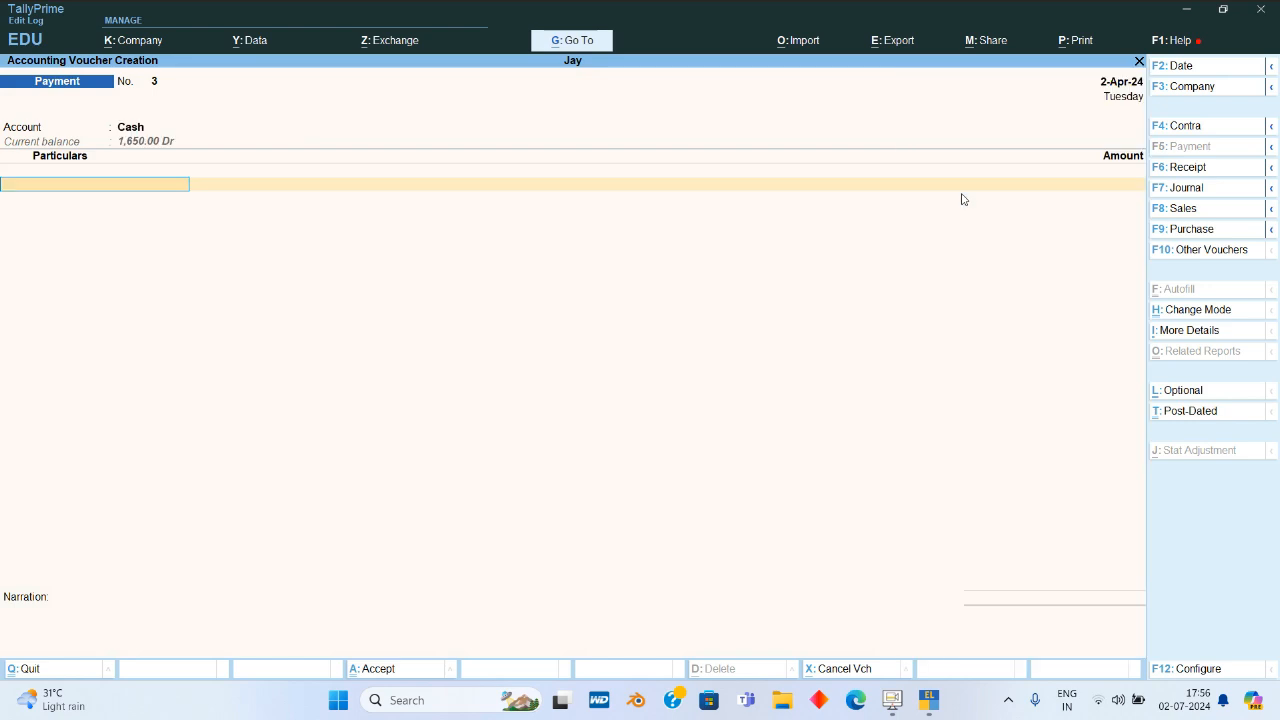
text(M)
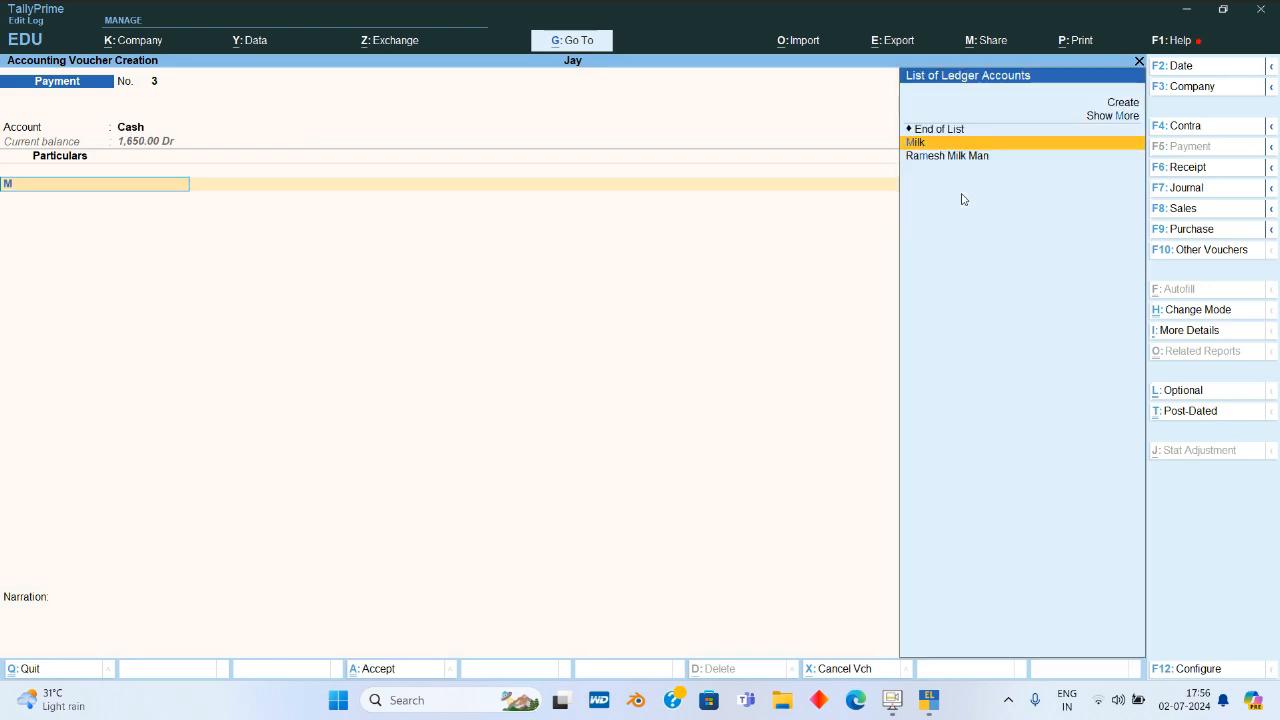
key(Down)
key(Return)
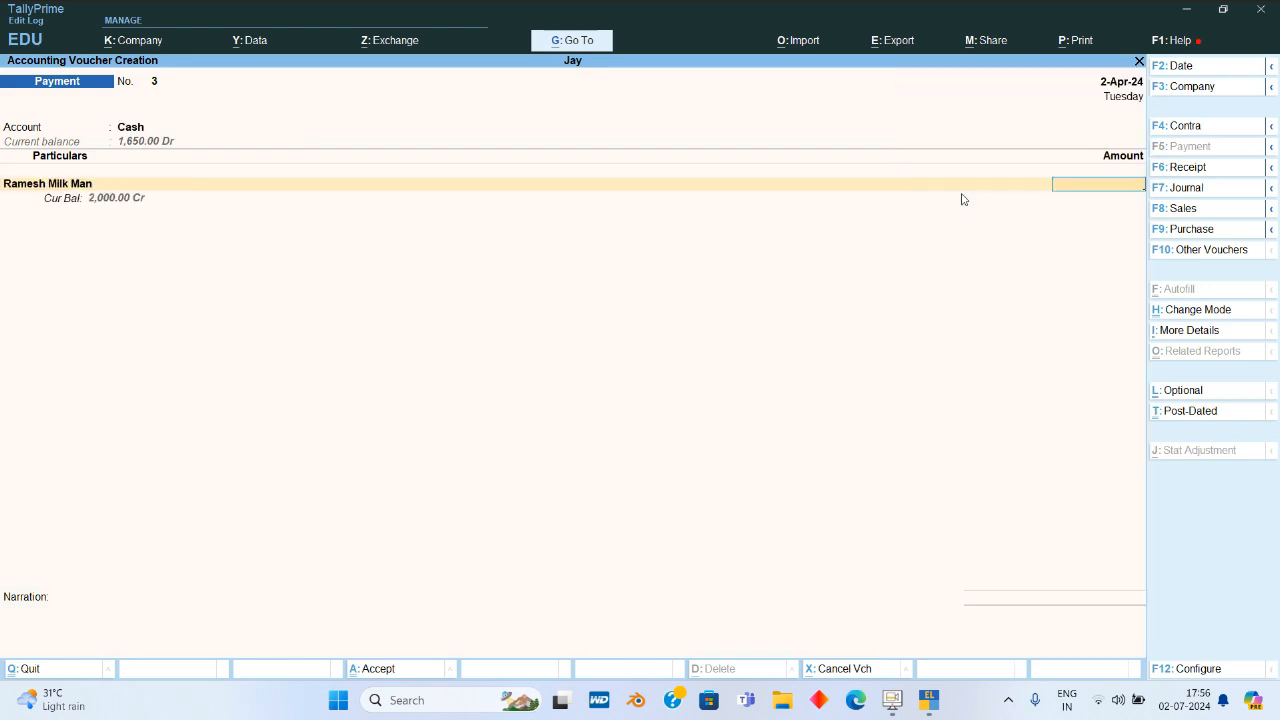
text(2000)
key(Return)
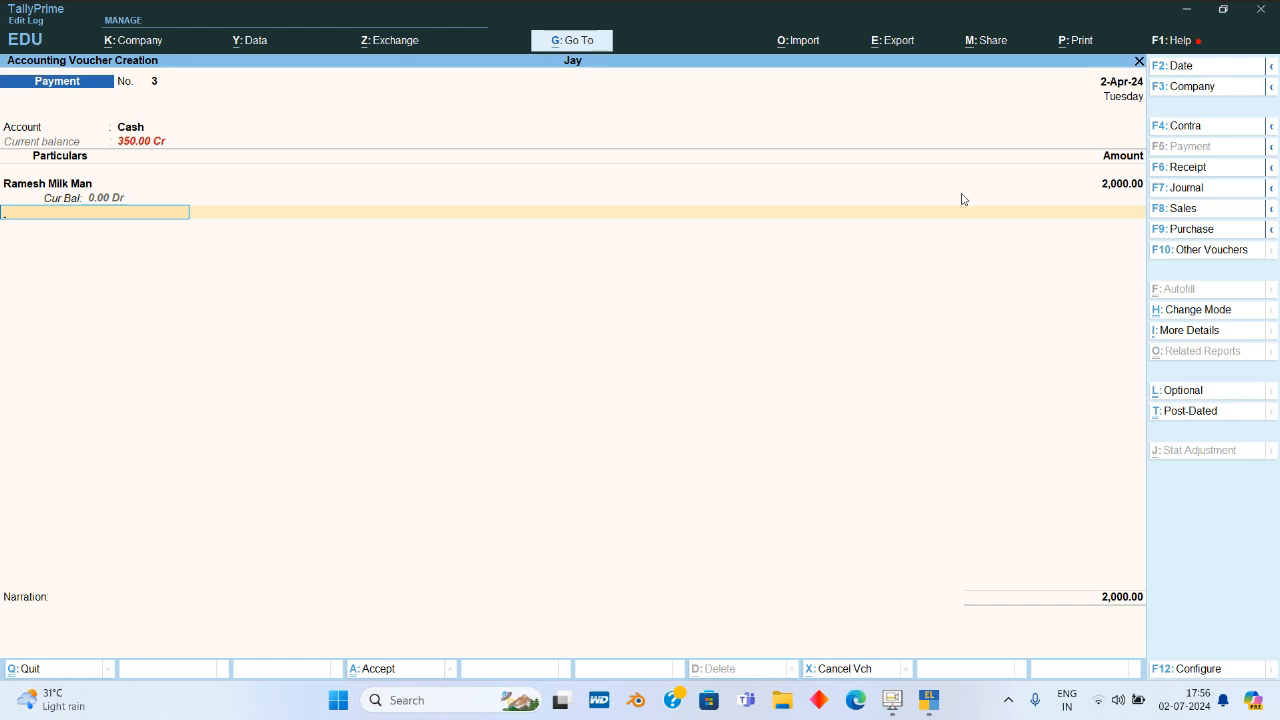
key(Return)
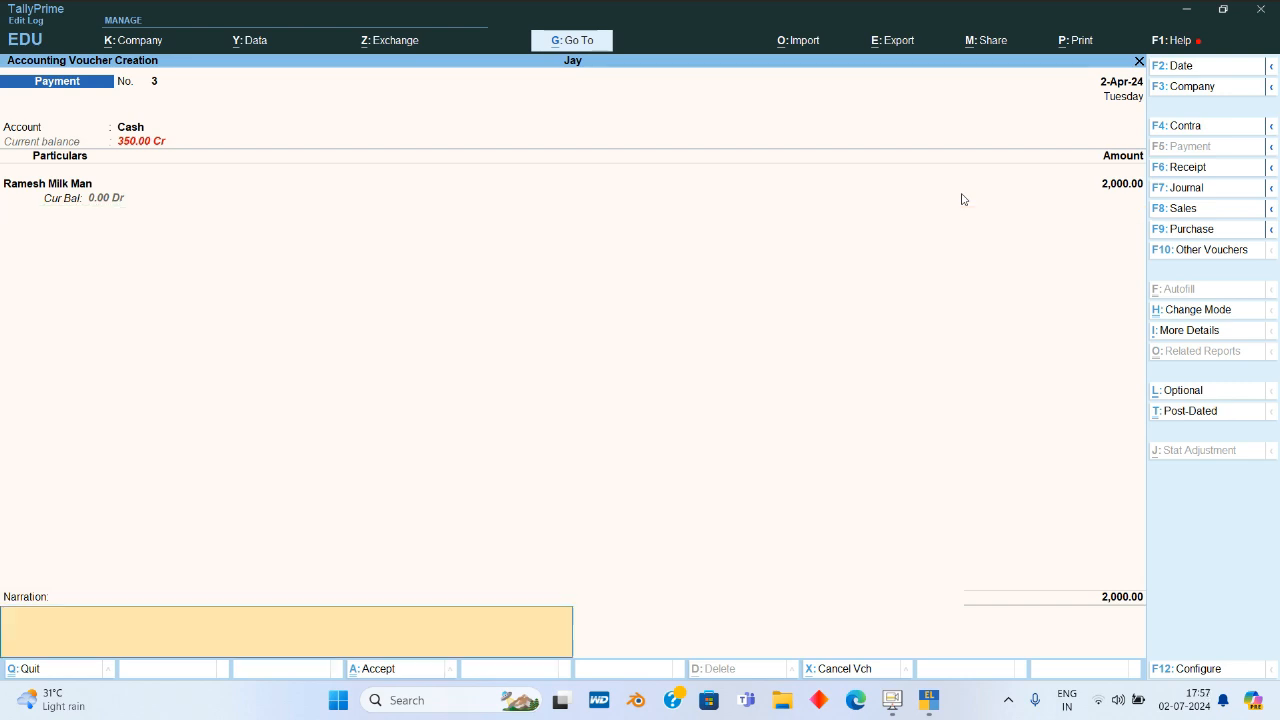
key(Return)
key(Return)
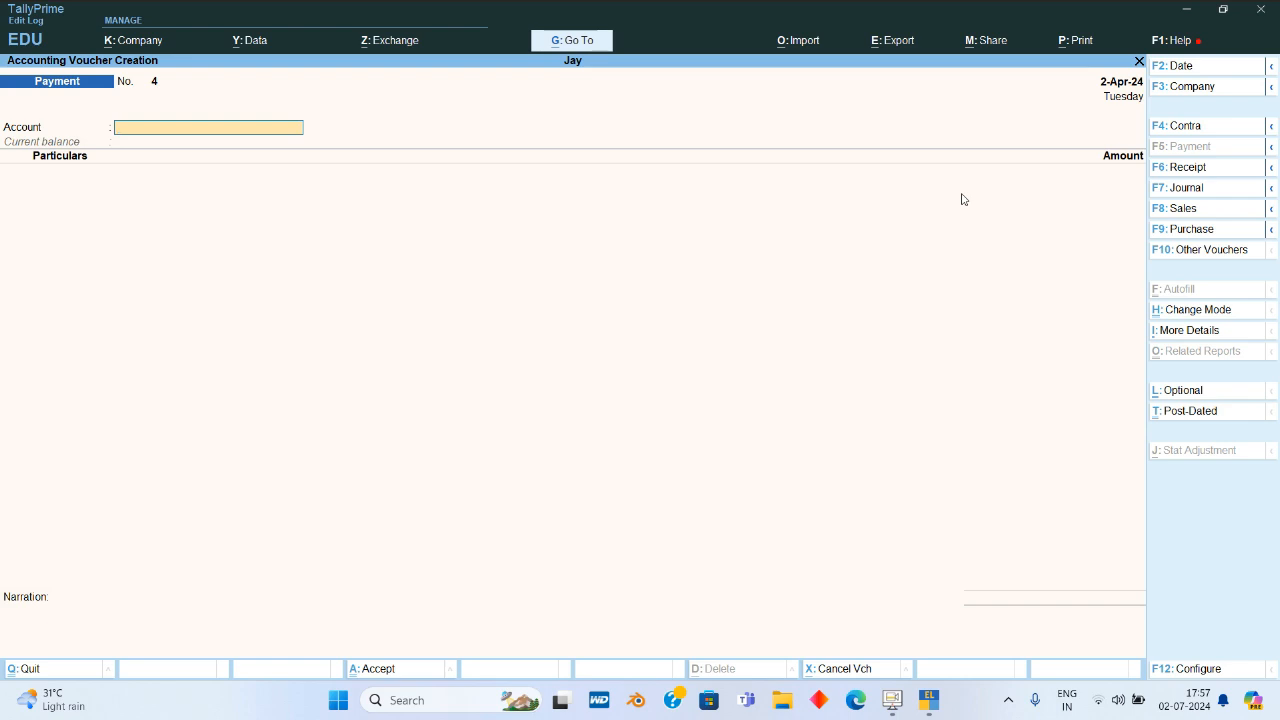
- Leave voucher entry, create a ledger named Phonepay Wallet under Bank Accounts, and save it with the remaining details at their defaults
key(Escape)
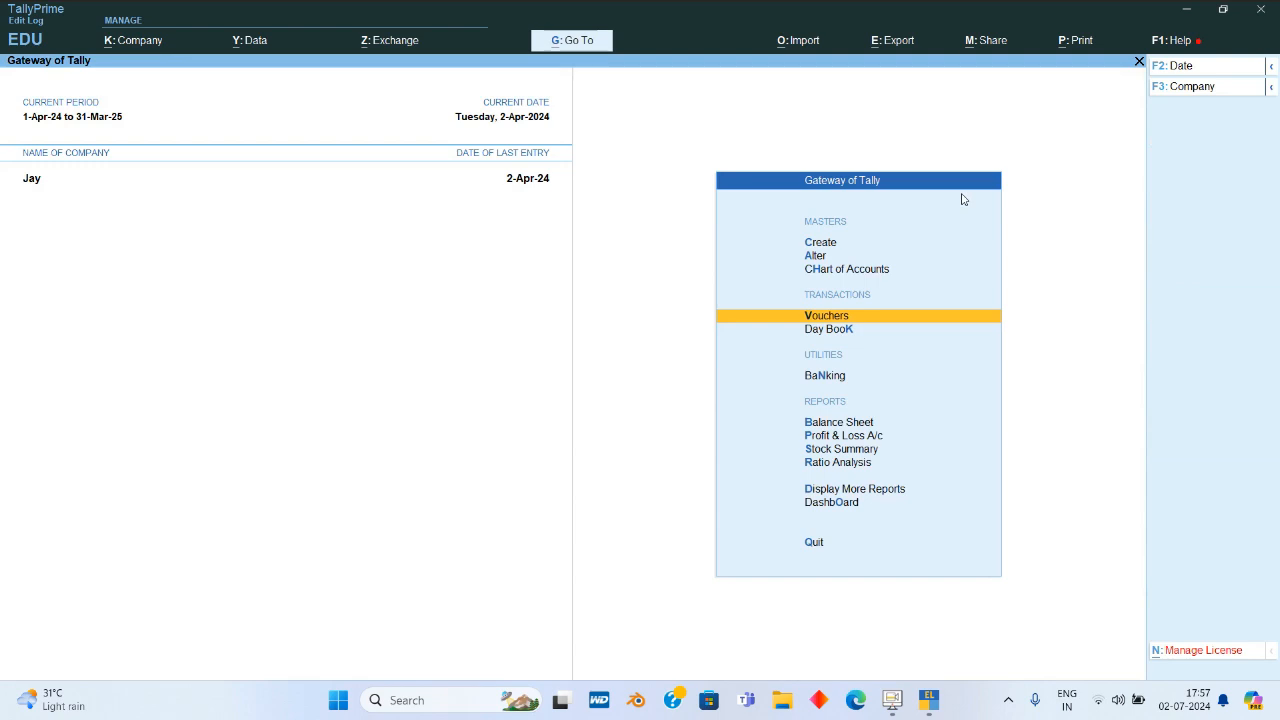
key(c)
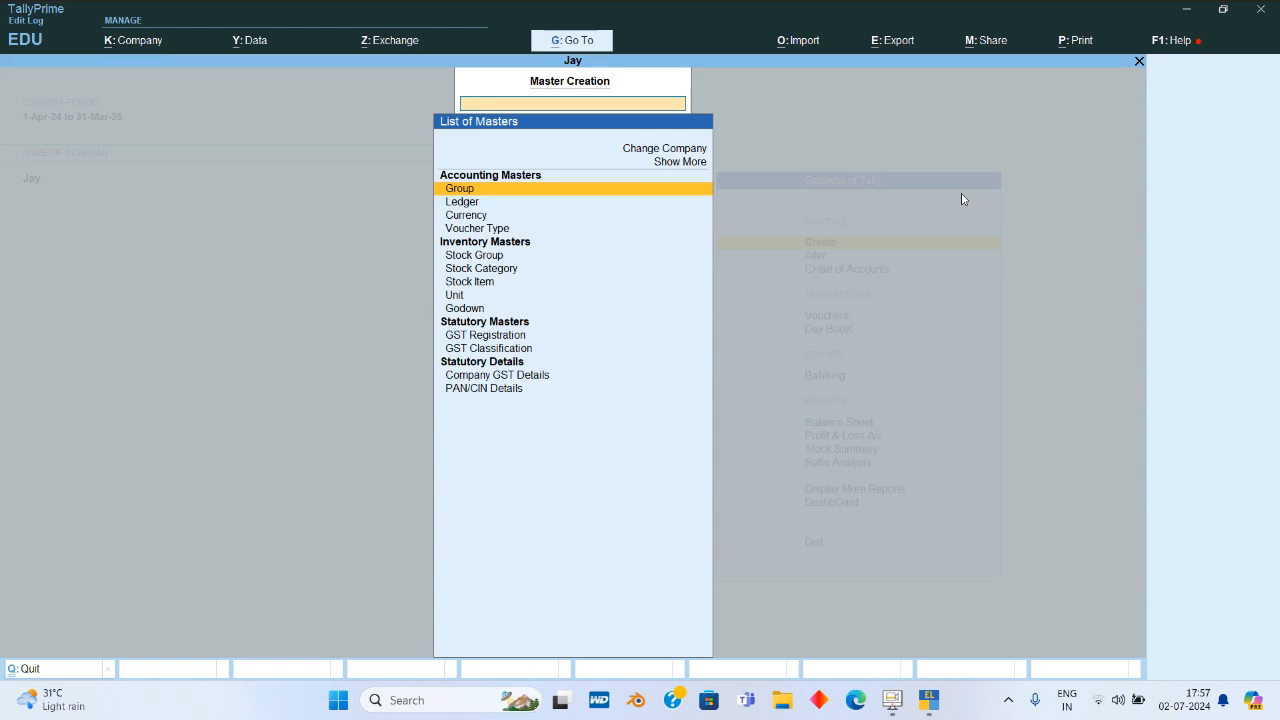
key(Down)
key(Return)
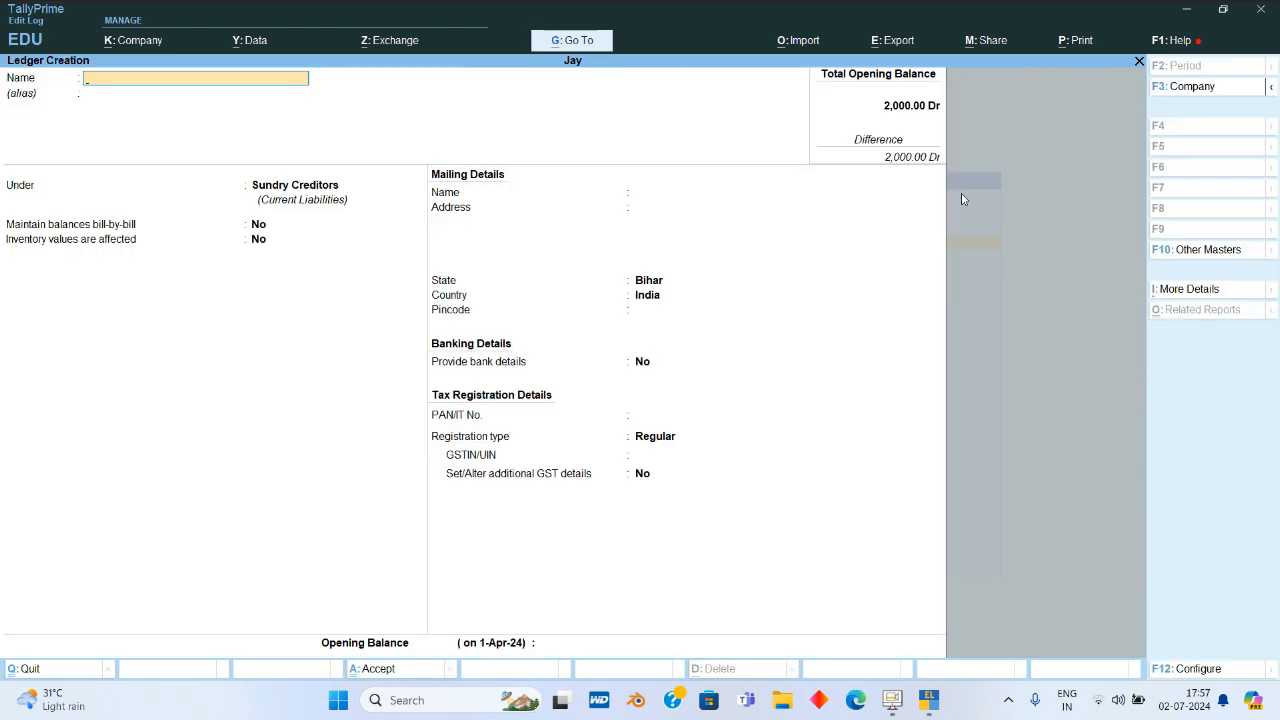
text(Phonepay Waa)
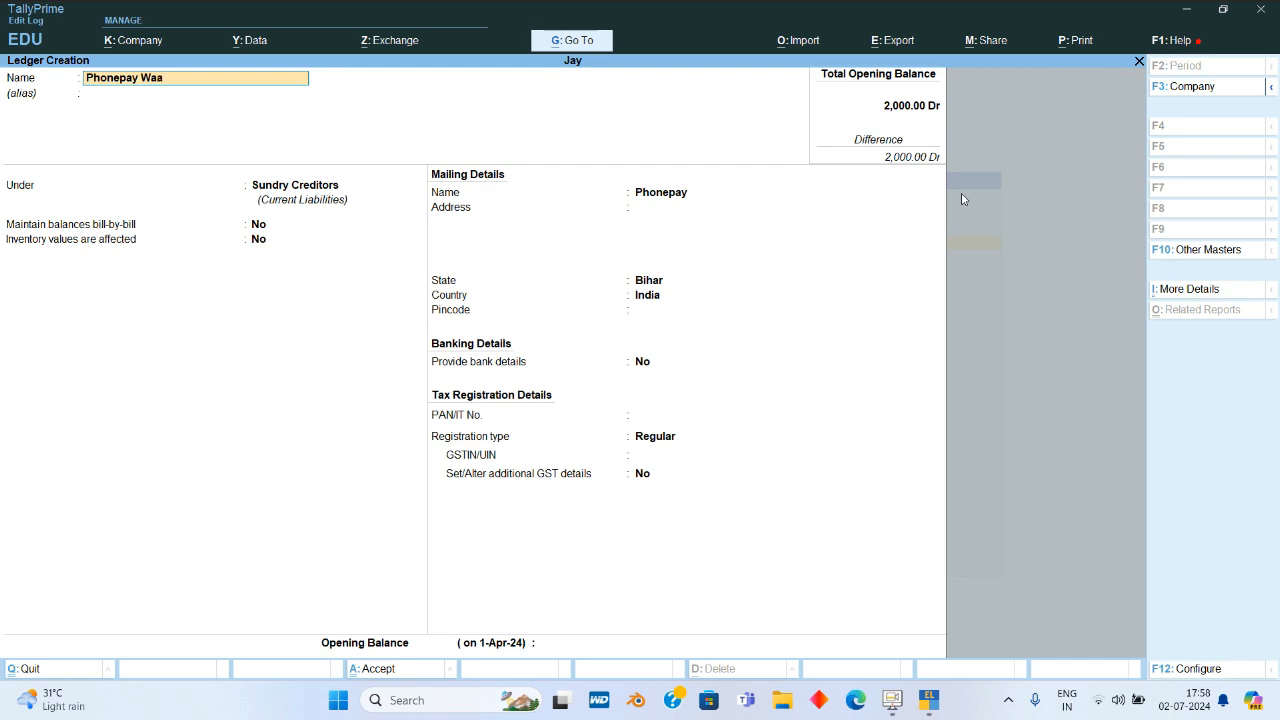
key(BackSpace)
text(llet)
key(Return)
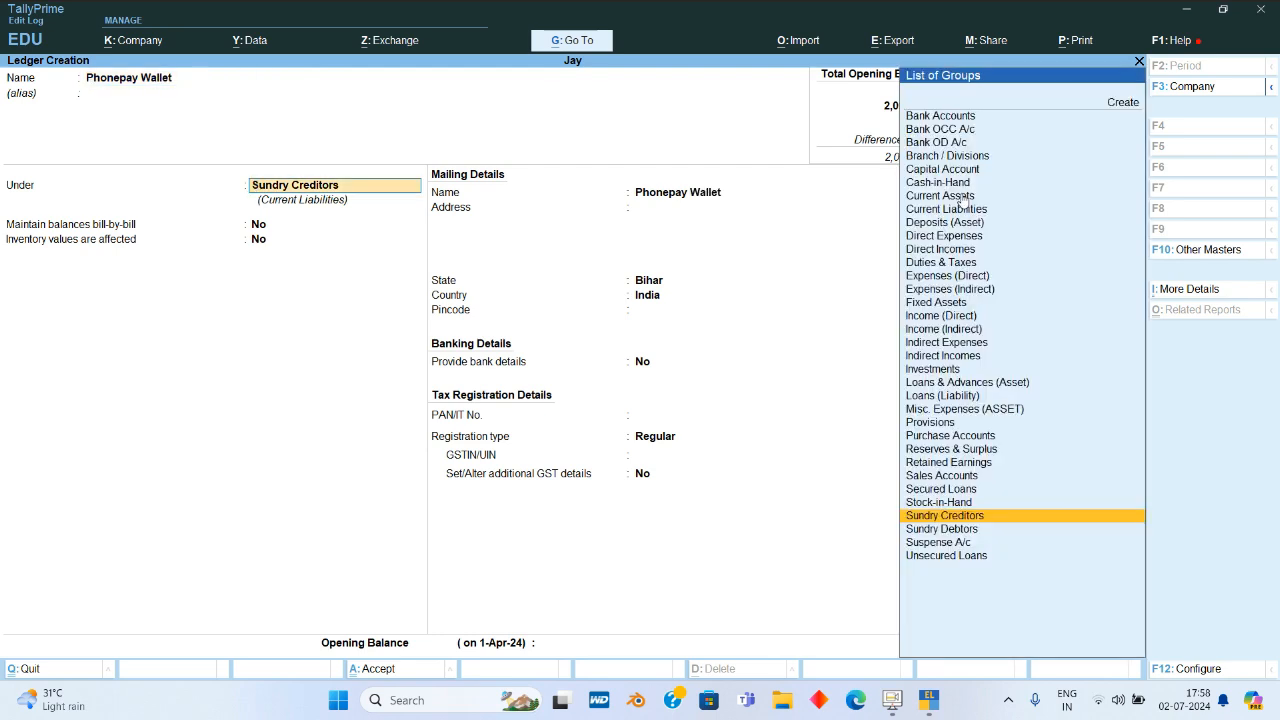
text(Ban)
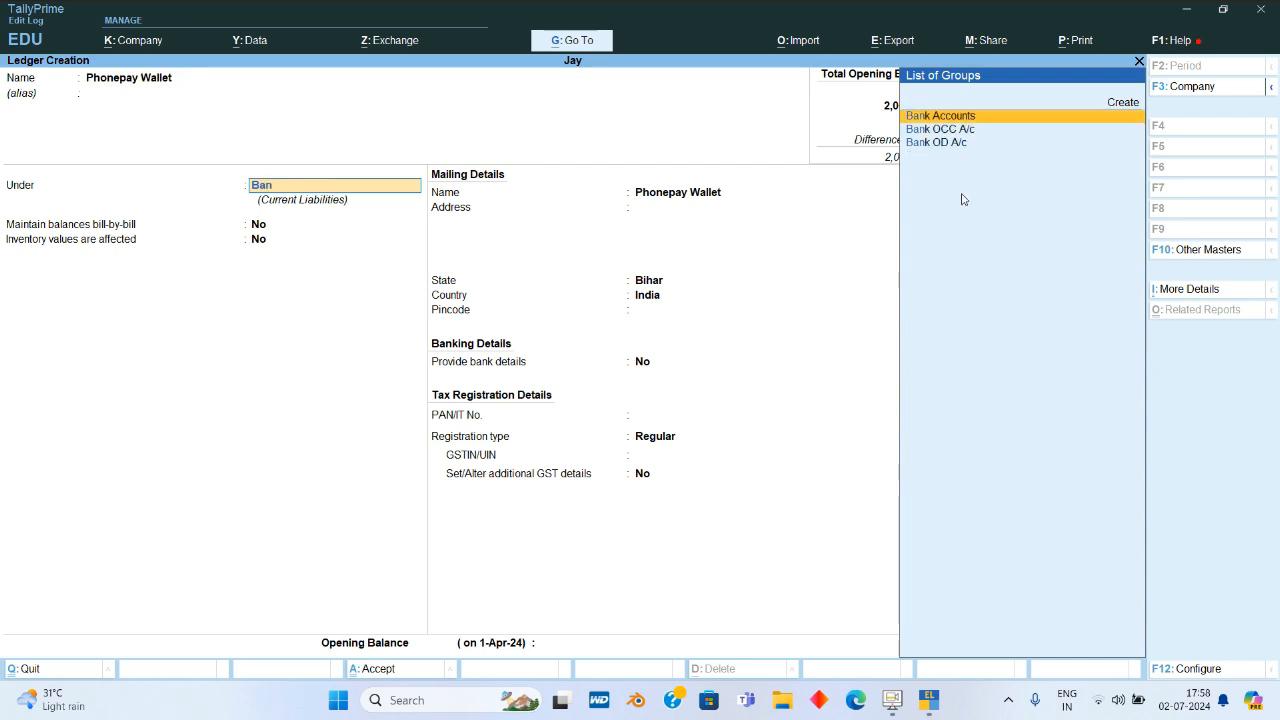
key(Return)
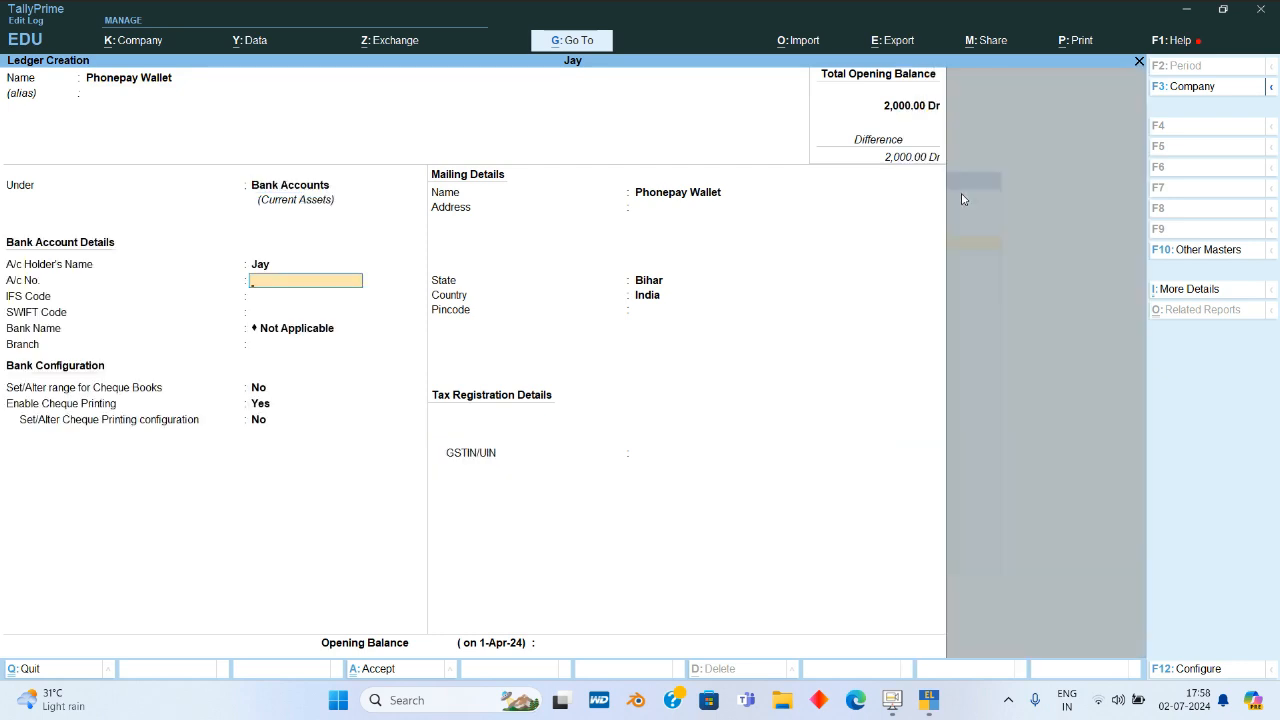
key(ctrl+a)
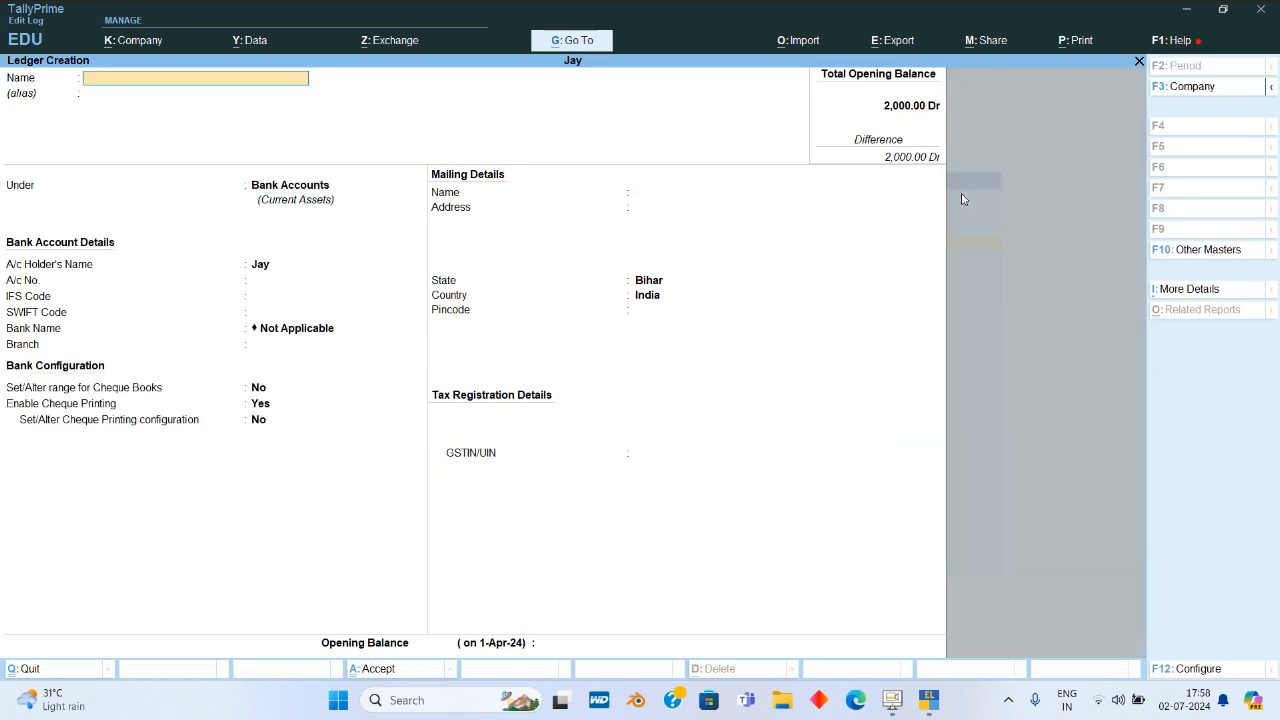
- Name a new ledger Hdfc under Bank Accounts, keeping the default bank, mailing and tax details
text(H)
key(Return)
key(Return)
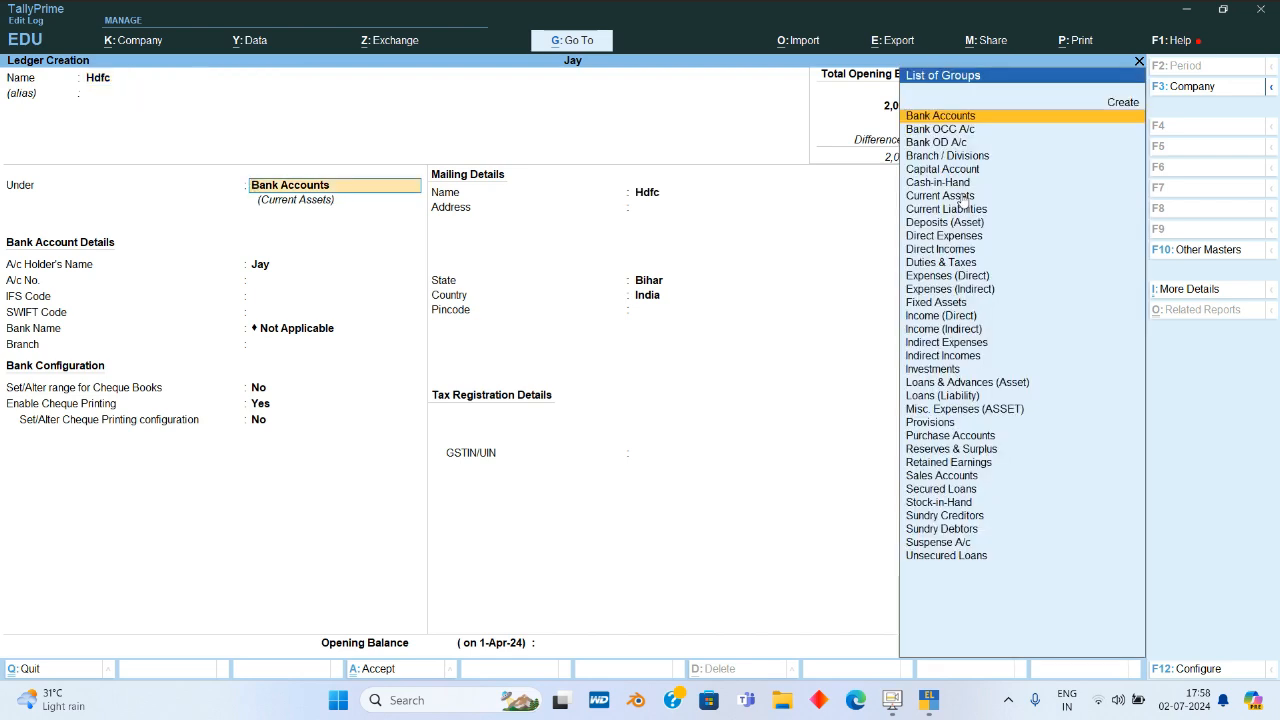
key(Return)
key(Return)
key(Return)
key(Return)
key(Return)
key(Return)
key(Return)
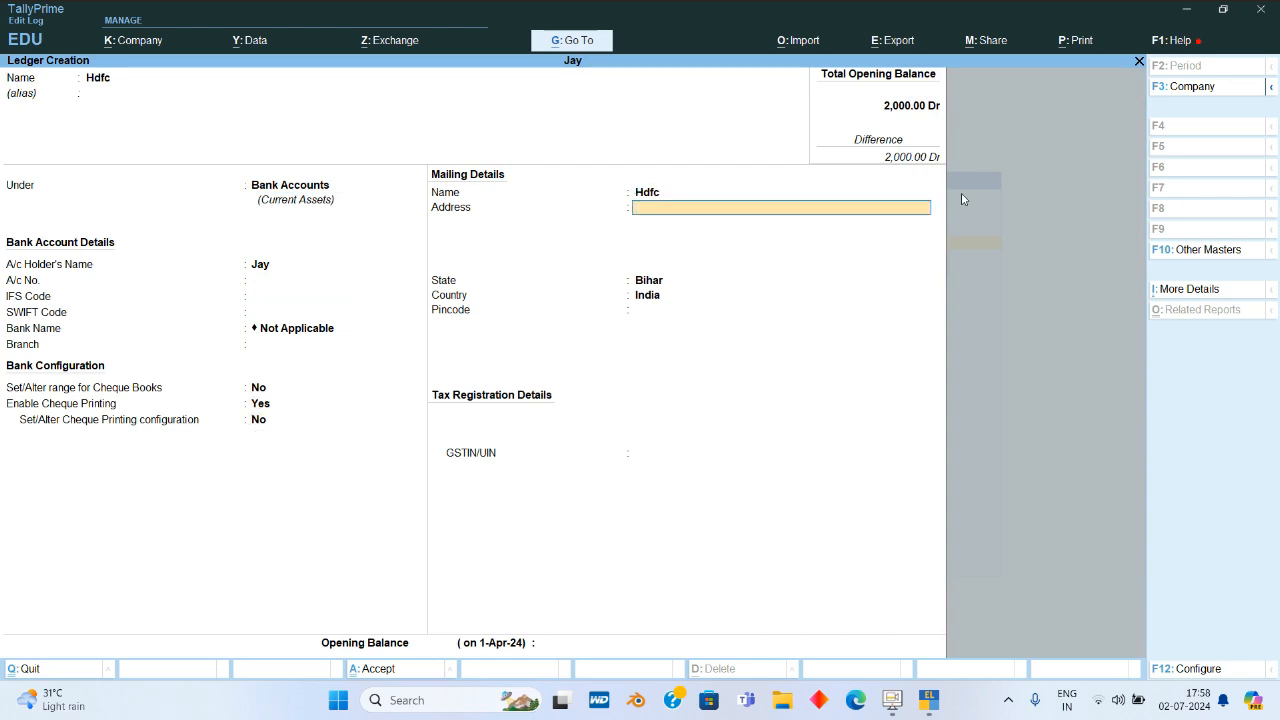
key(Return)
key(Return)
key(Return)
key(Return)
key(Return)
key(Return)
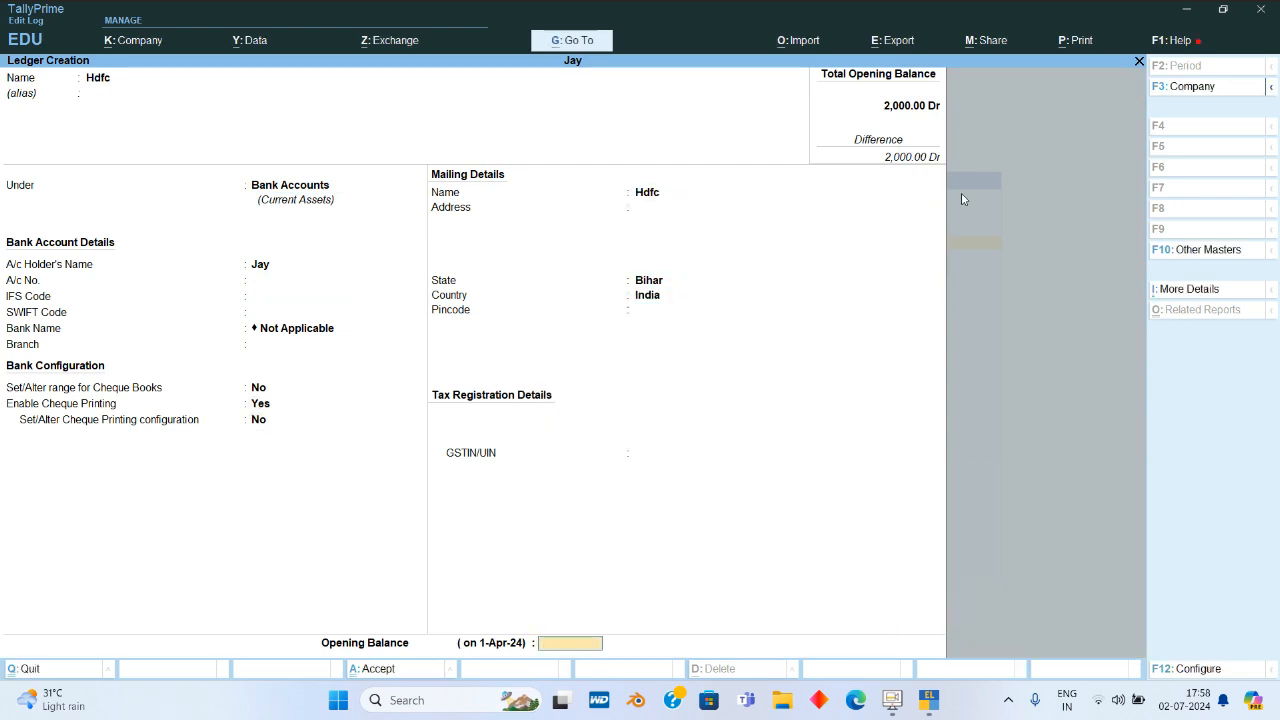
- Give the Hdfc ledger an opening balance of 30000, save it and leave ledger creation
text(30000)
key(Return)
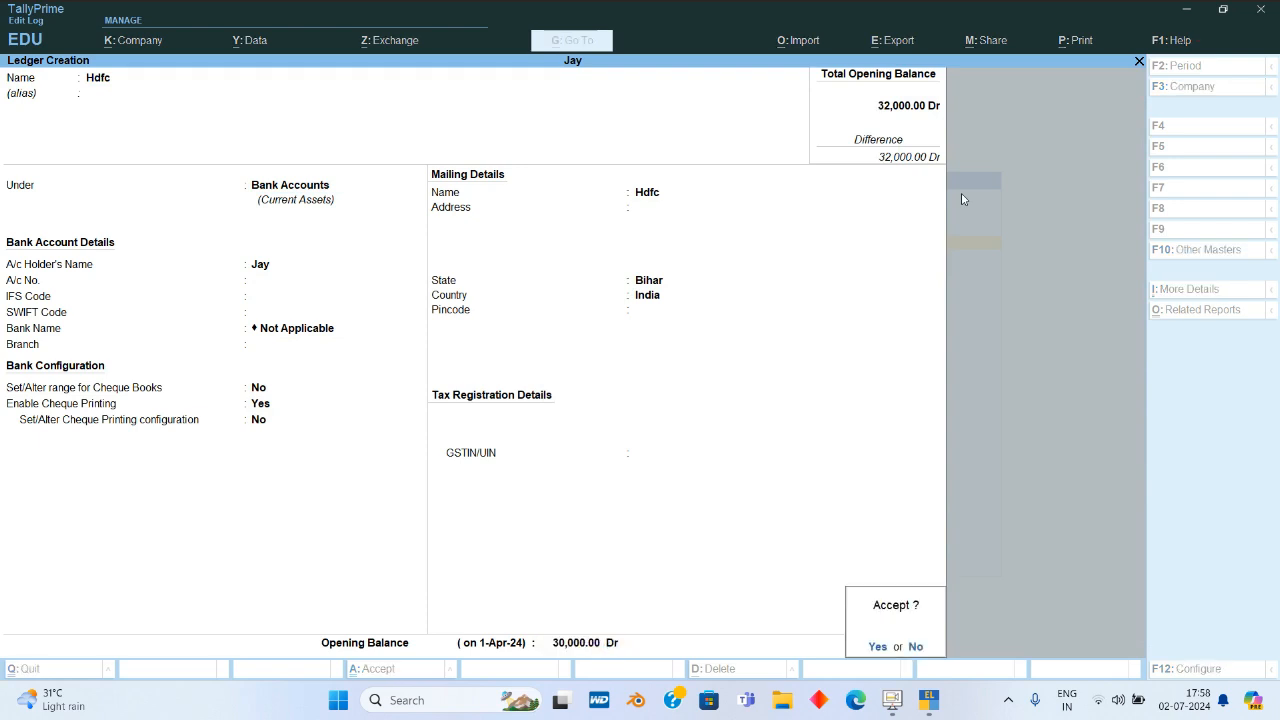
key(y)
key(Escape)
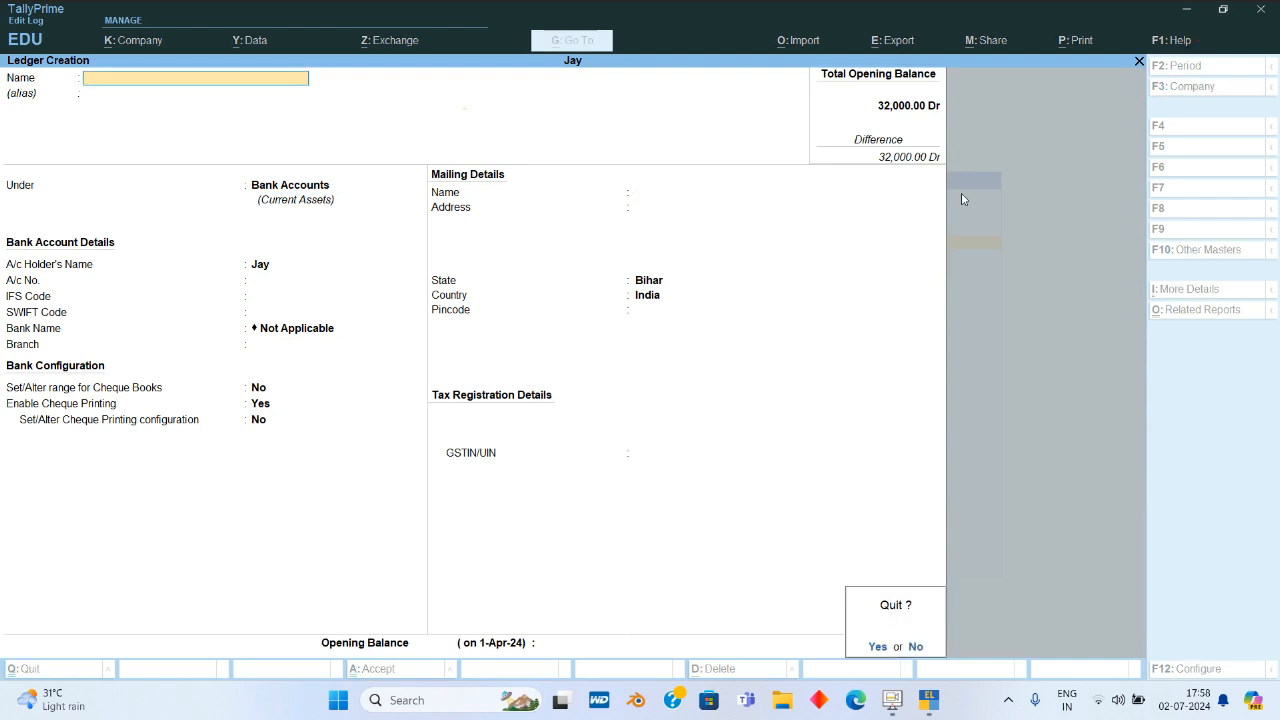
key(y)
key(Escape)
- Alter the Phonepay Wallet ledger to have an opening balance of 2000, save it and leave master alteration
key(Down)
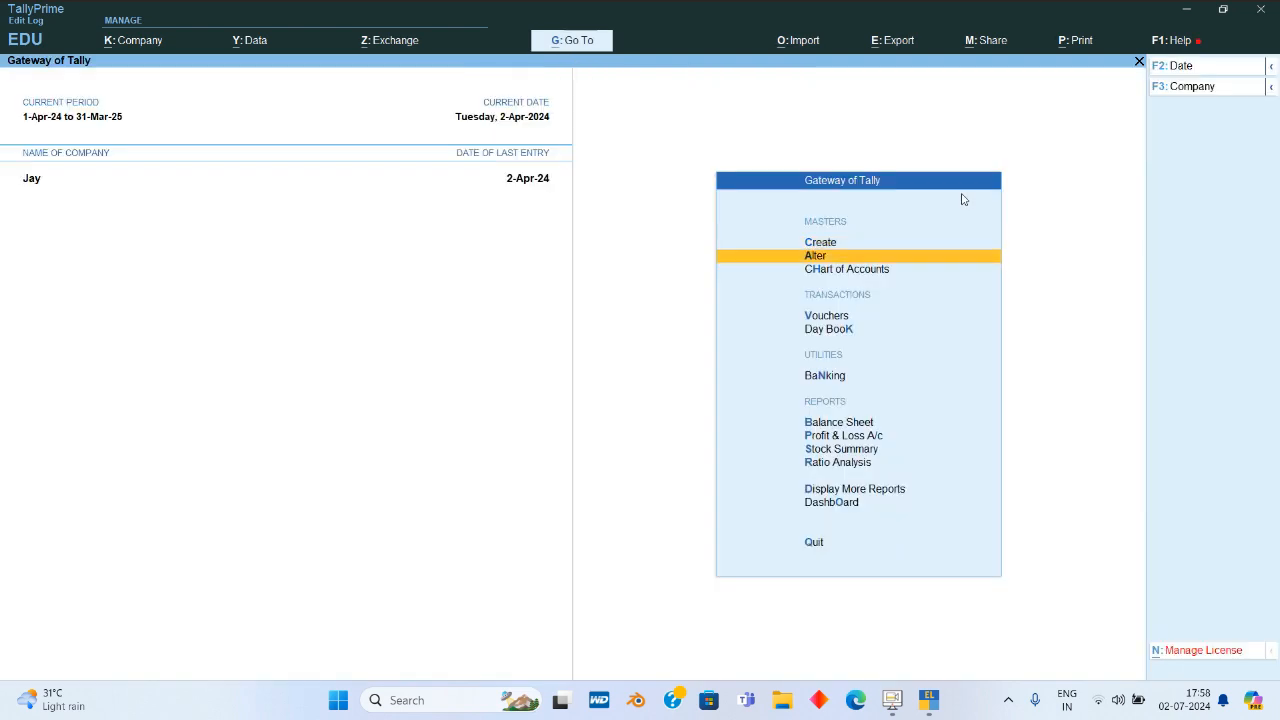
key(Return)
key(Down)
key(Return)
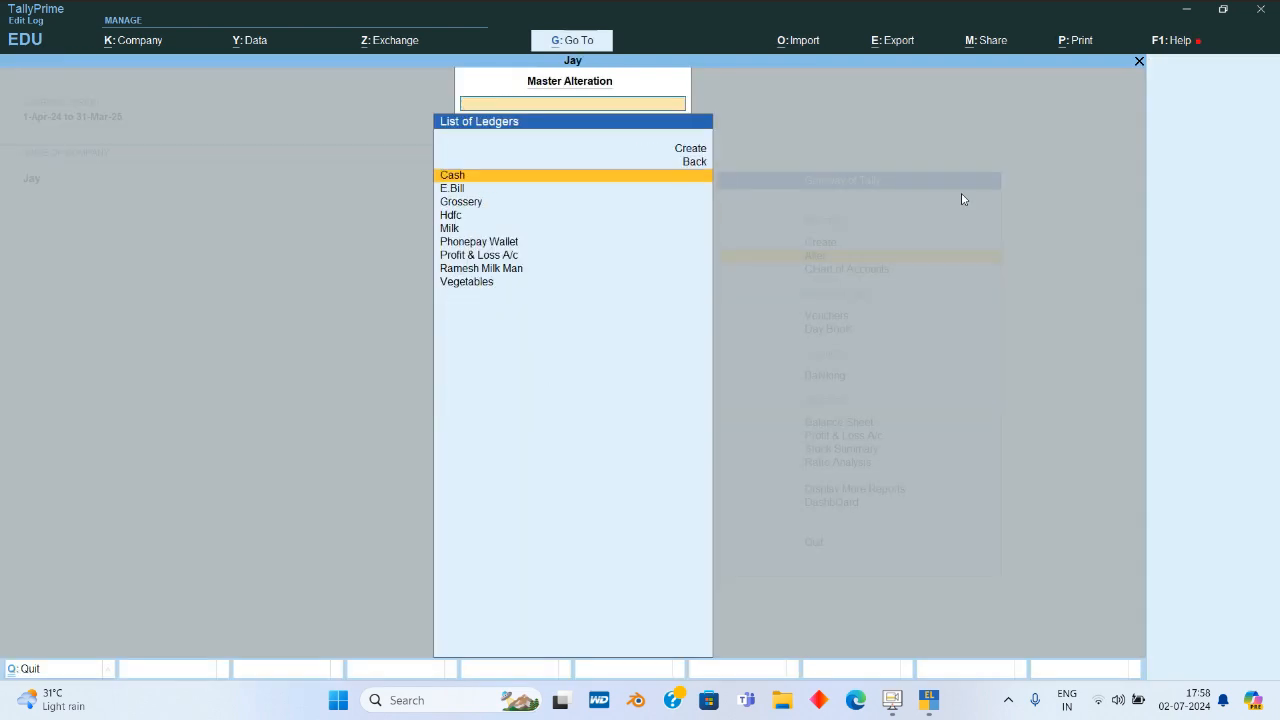
key(Down)
key(Down)
key(Down)
key(Down)
key(Down)
key(Return)
key(Return)
key(Return)
key(Return)
key(Return)
key(Return)
key(Return)
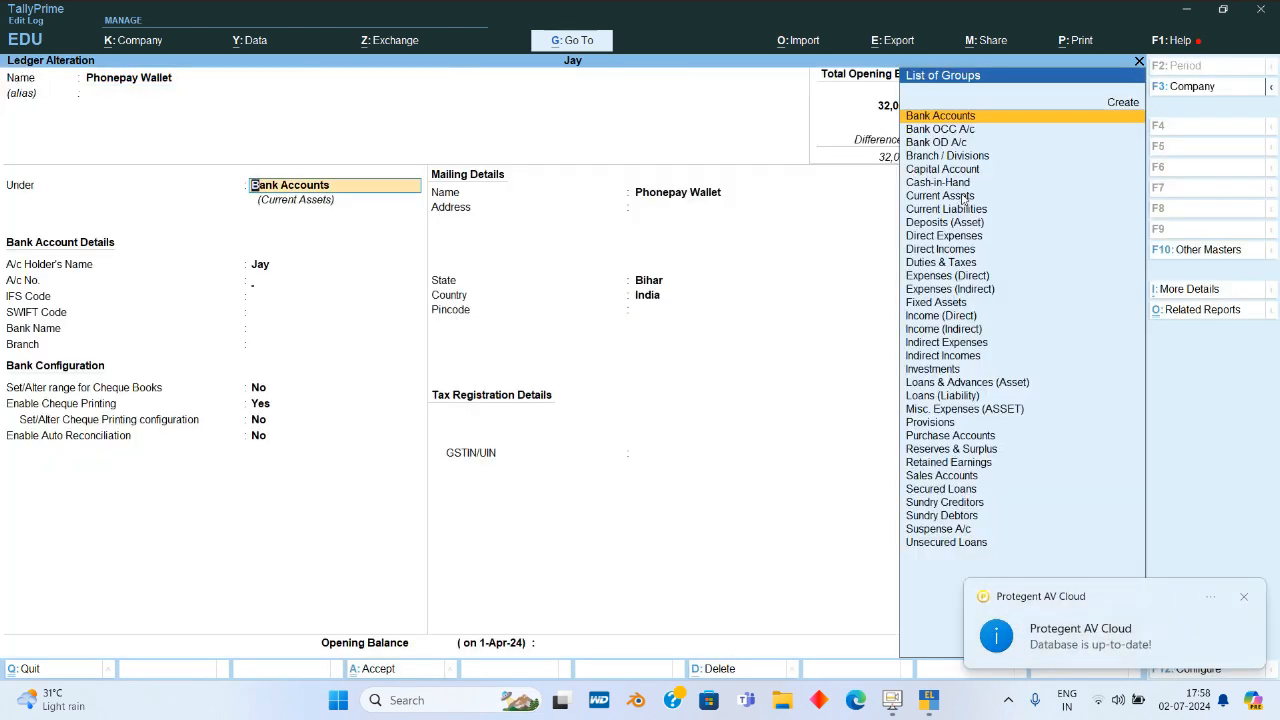
key(Return)
key(Return)
key(Return)
key(Return)
key(Return)
key(Return)
key(Return)
key(Return)
key(Return)
key(Return)
key(Return)
key(Return)
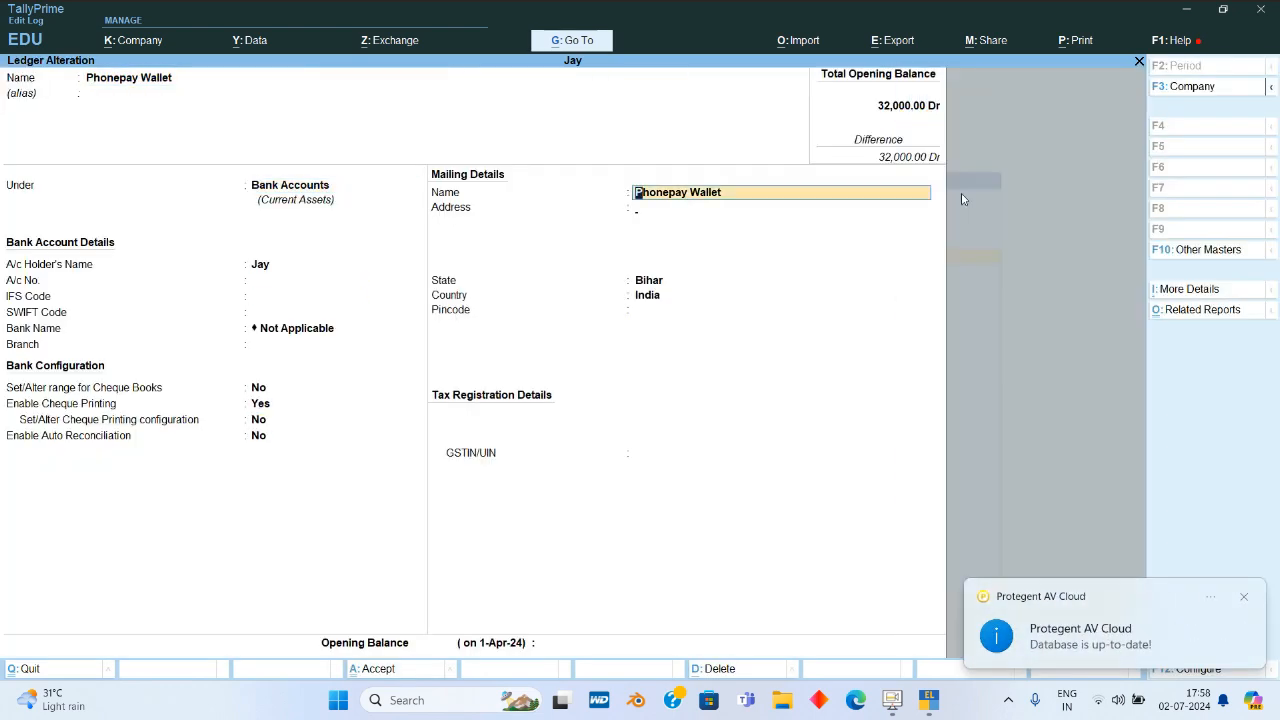
key(Return)
text(2000)
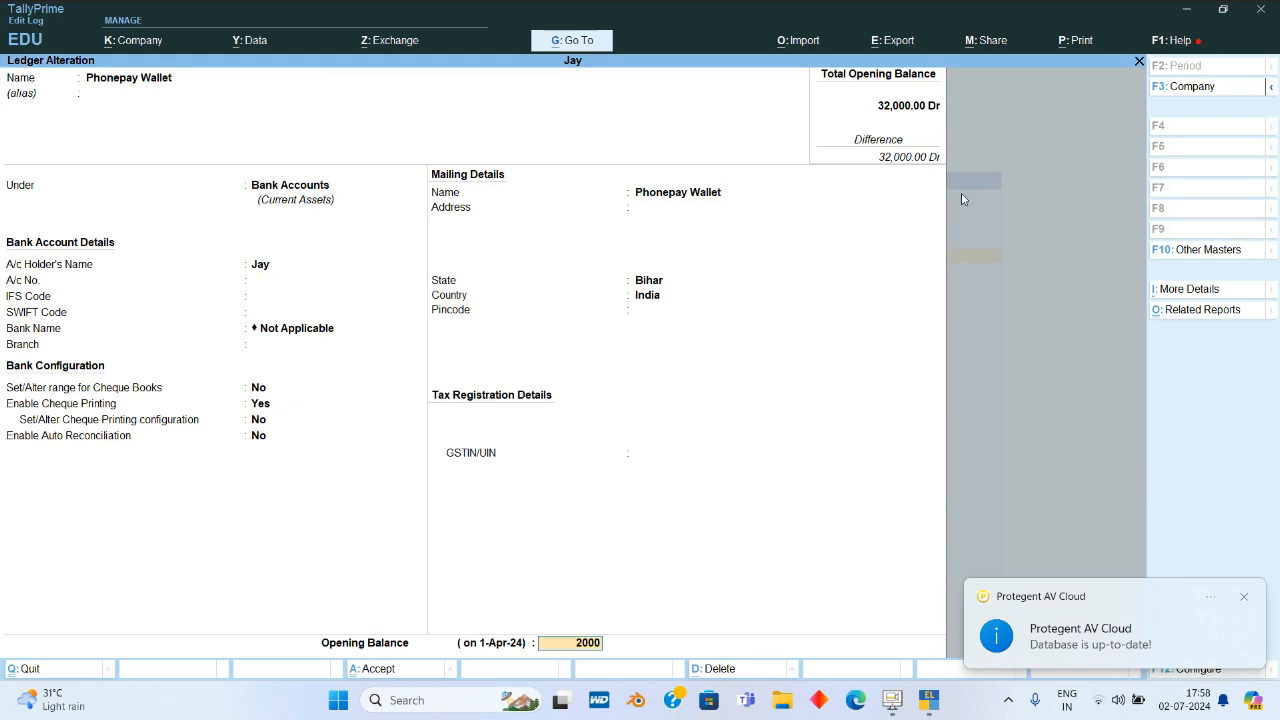
key(Return)
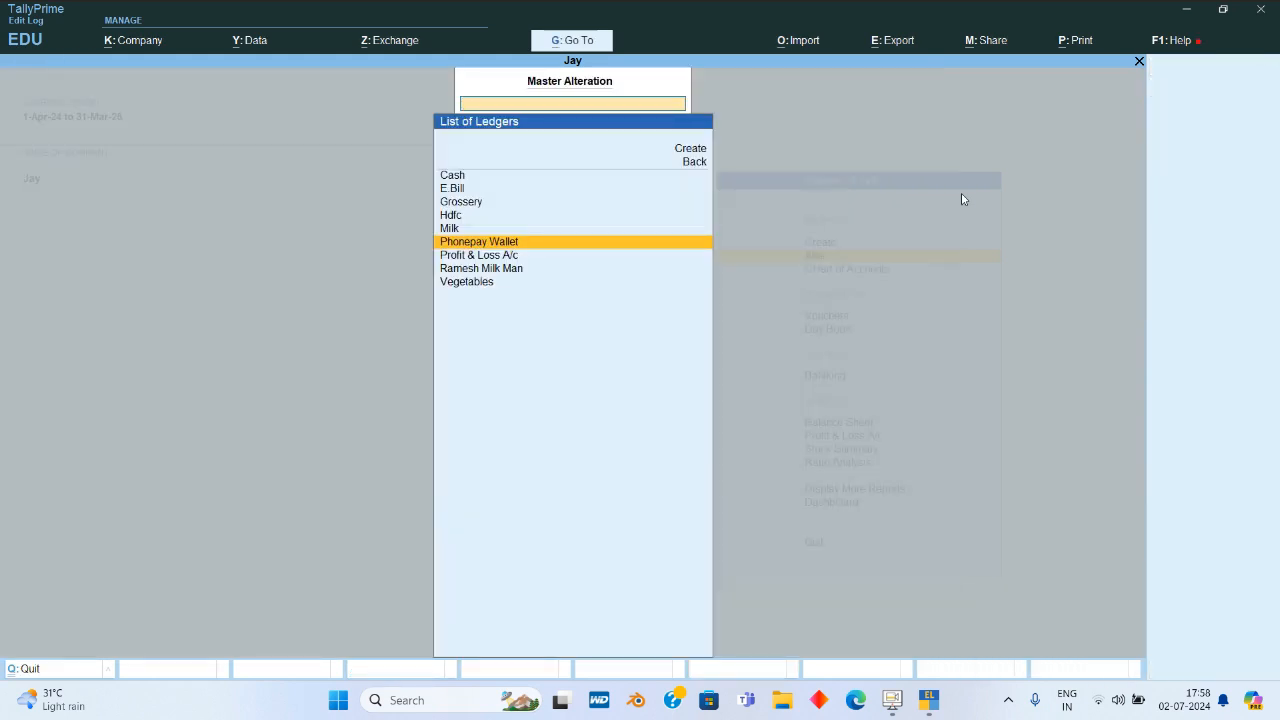
key(Escape)
key(Escape)
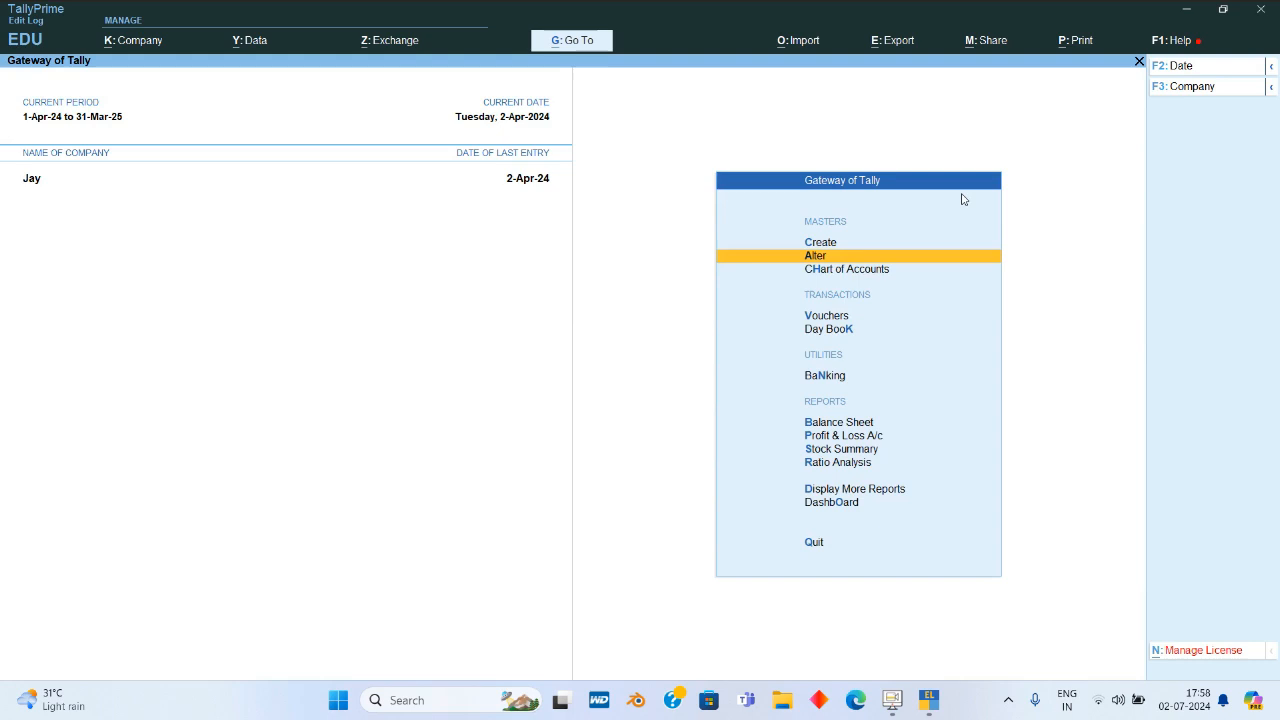
- Start a payment voucher with Phonepay Wallet as the paying account
key(v)
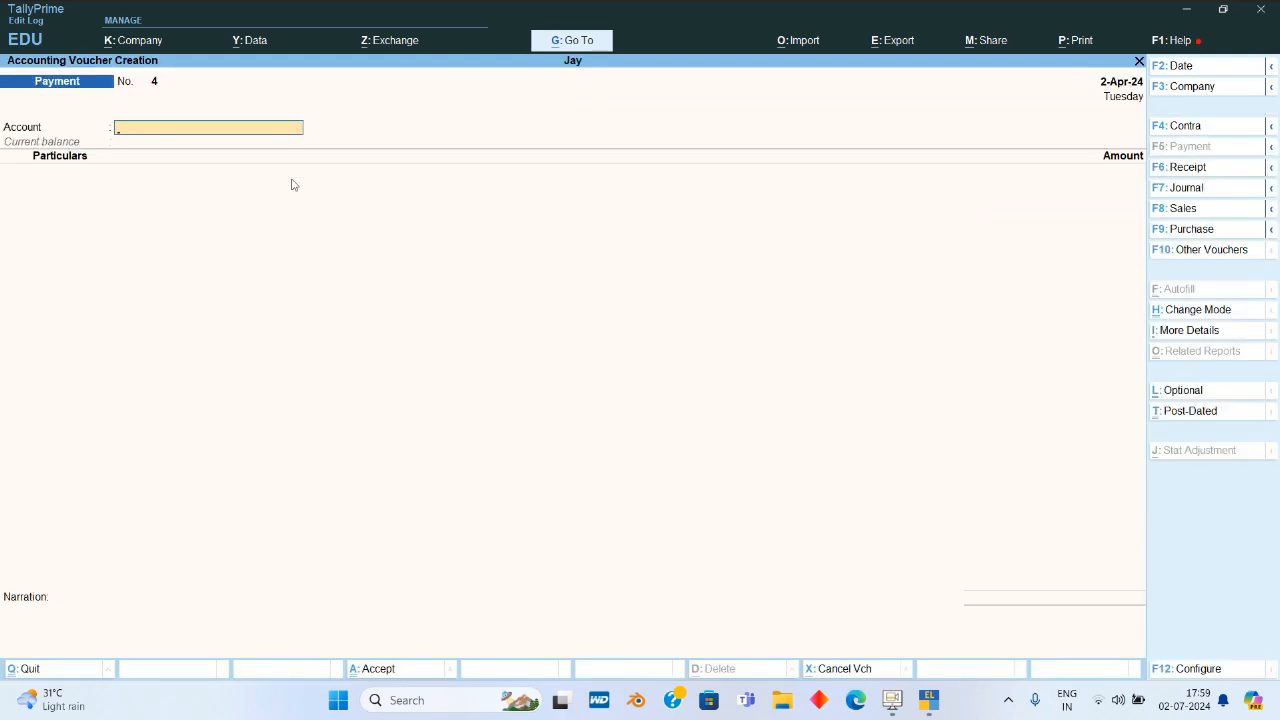
text(Pho)
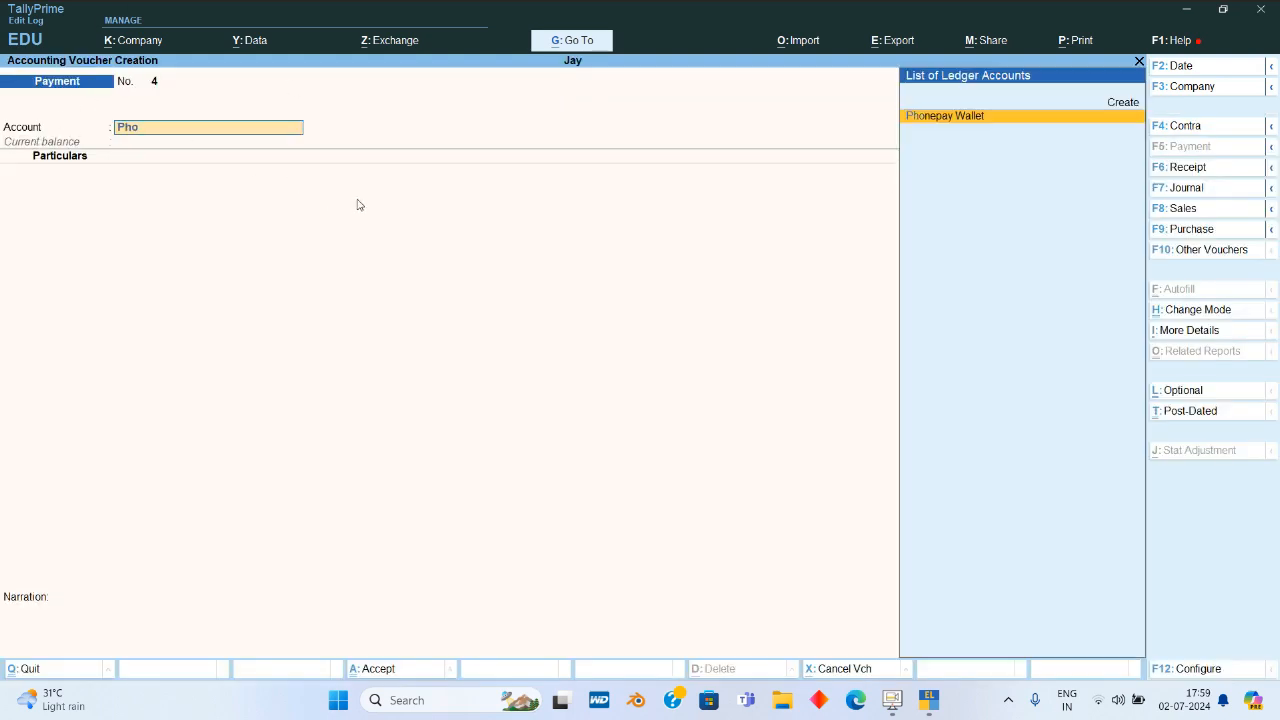
key(Return)
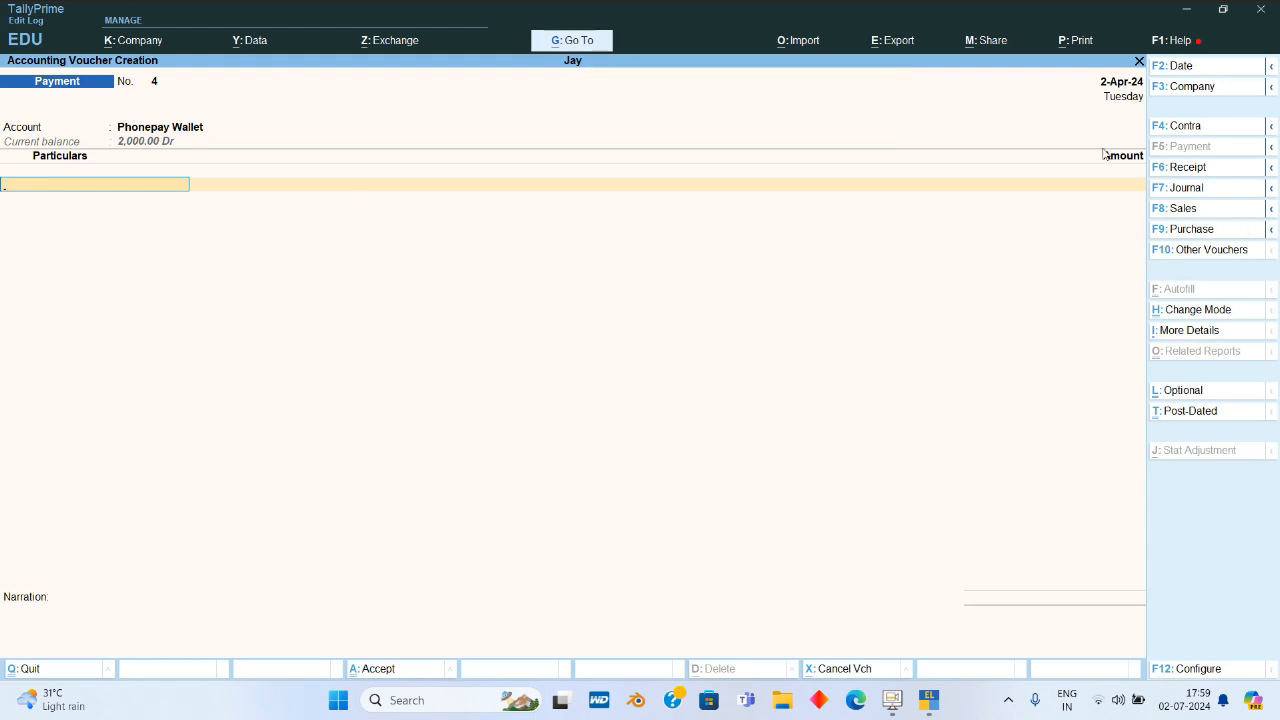
- Switch to a contra voucher with Hdfc as the account and Cash as the particulars ledger
click(1201, 128)
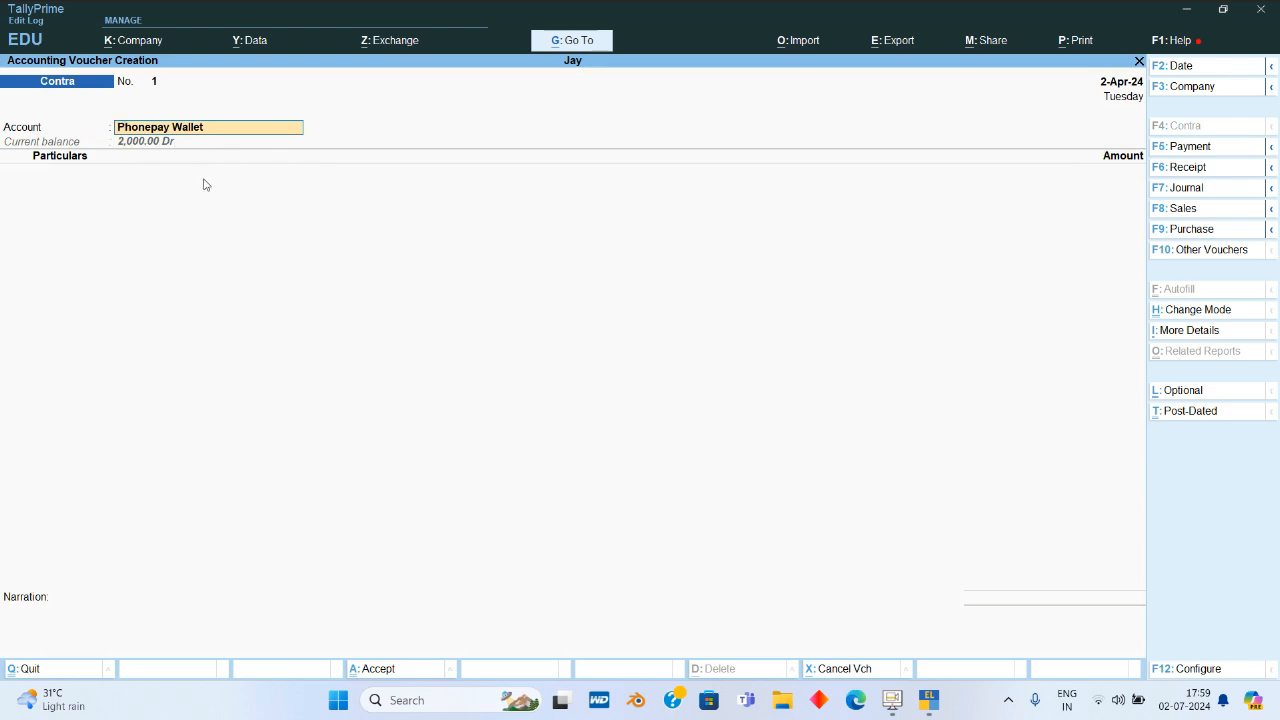
text(Hdfc)
key(Return)
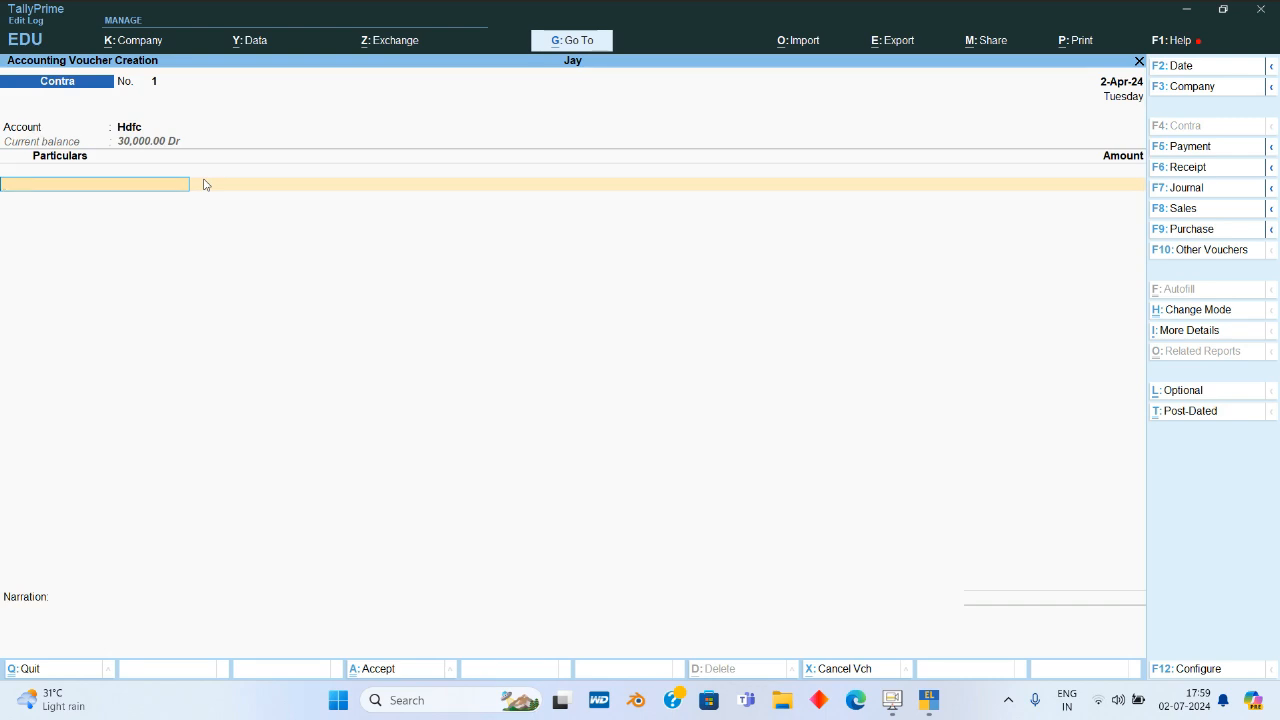
text(Cas)
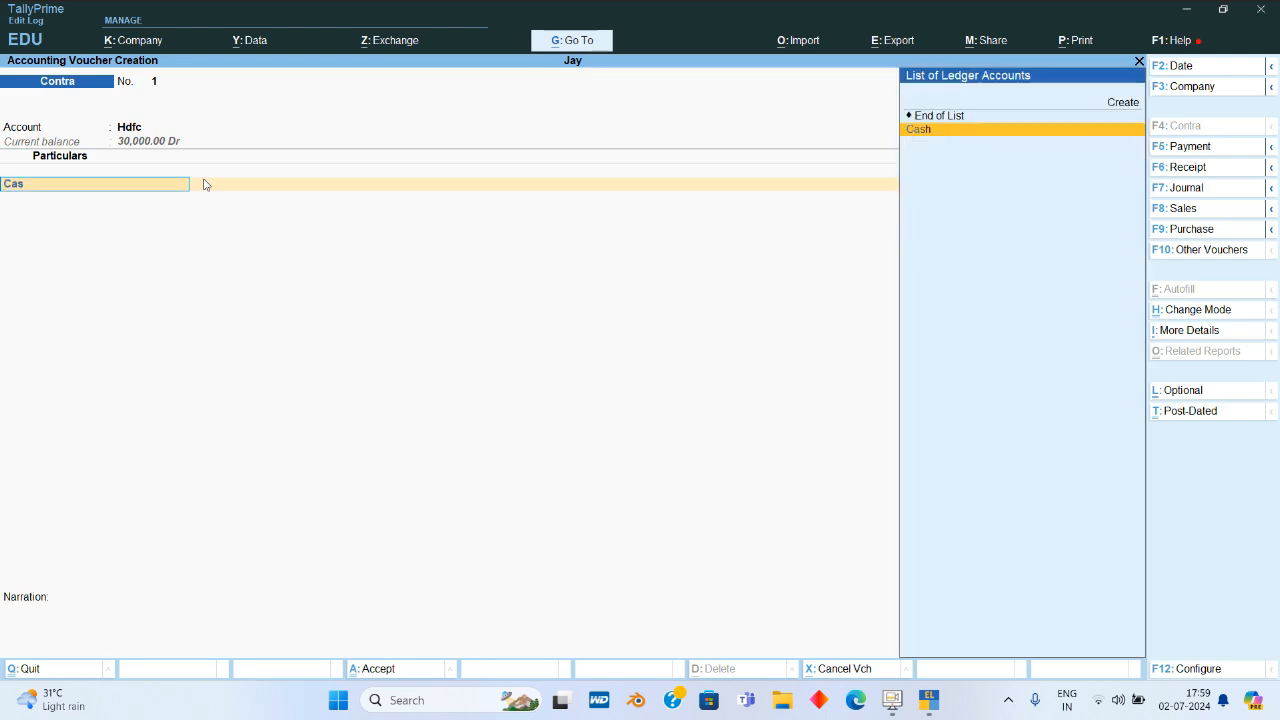
key(Return)
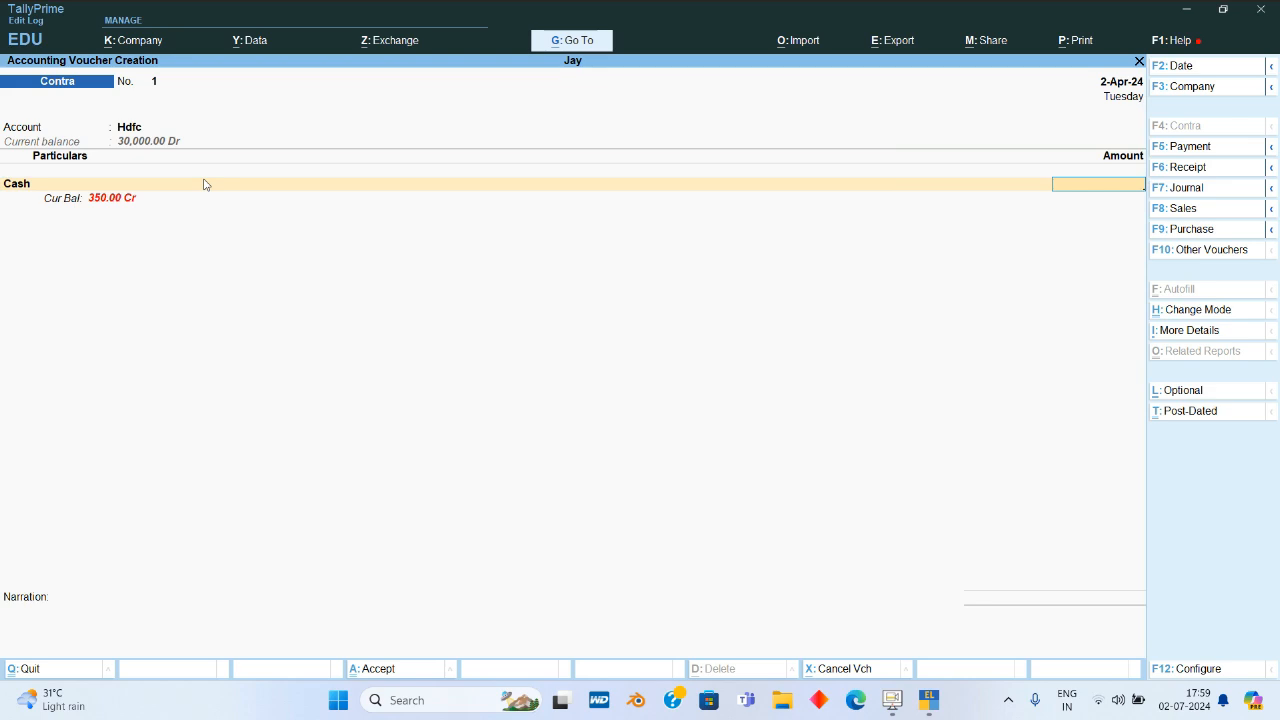
- Change the contra voucher's account to Cash and its particulars ledger to Hdfc
key(BackSpace)
key(BackSpace)
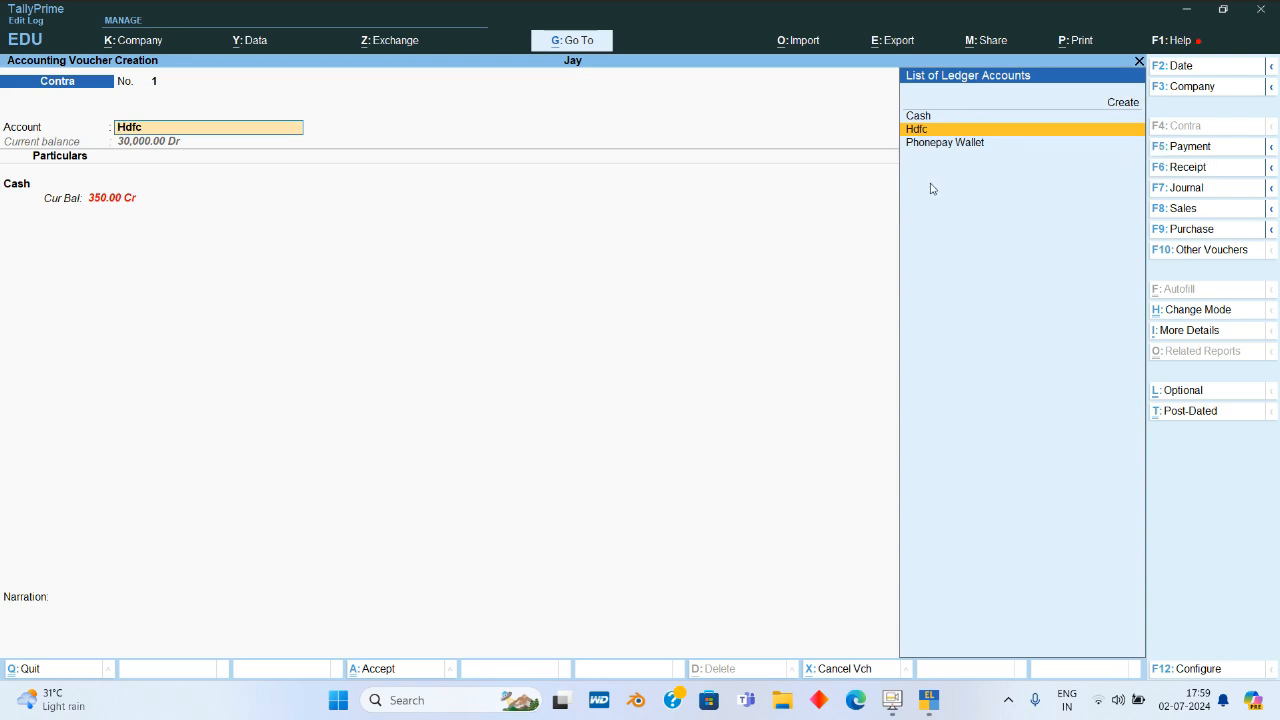
text(ca)
key(Return)
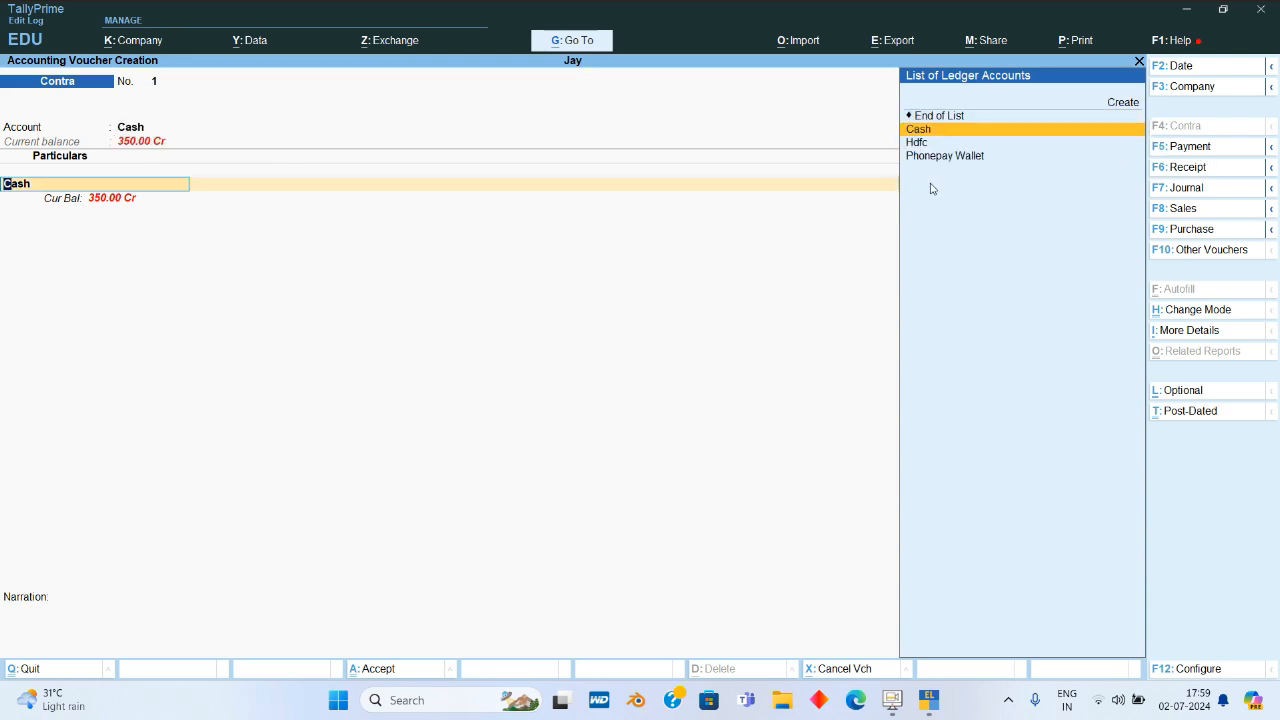
text(Hdf)
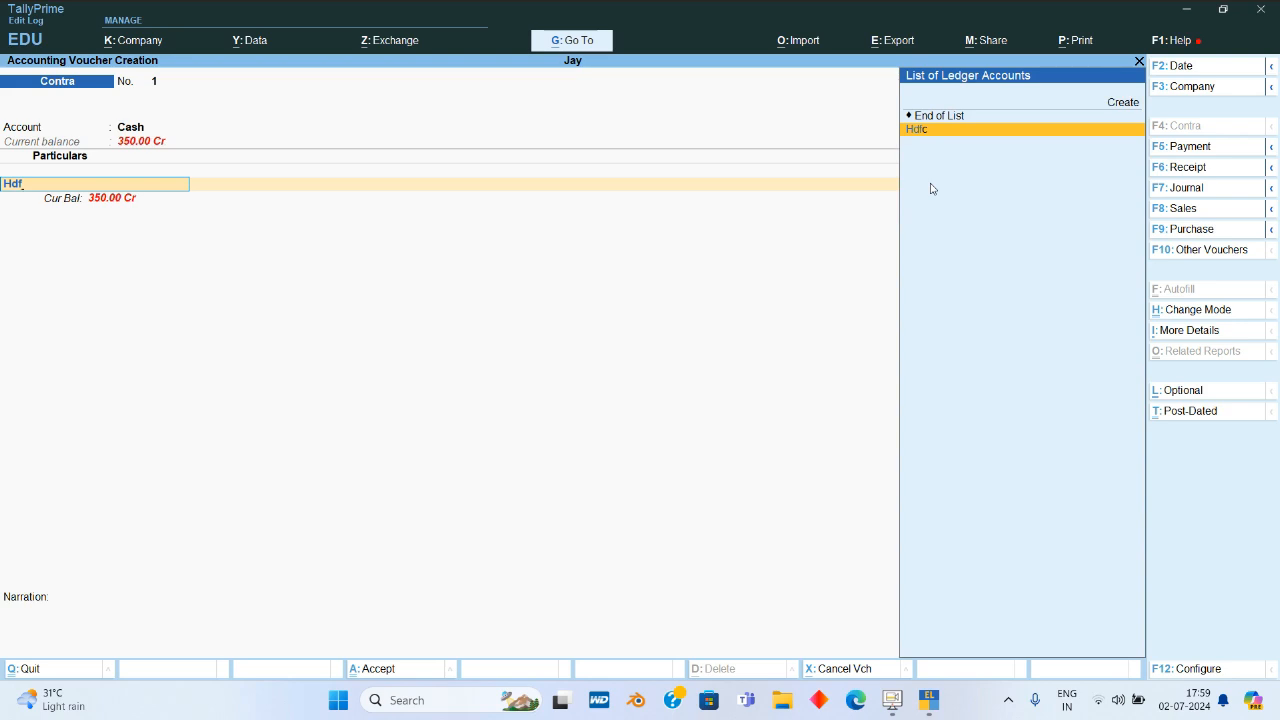
key(Return)
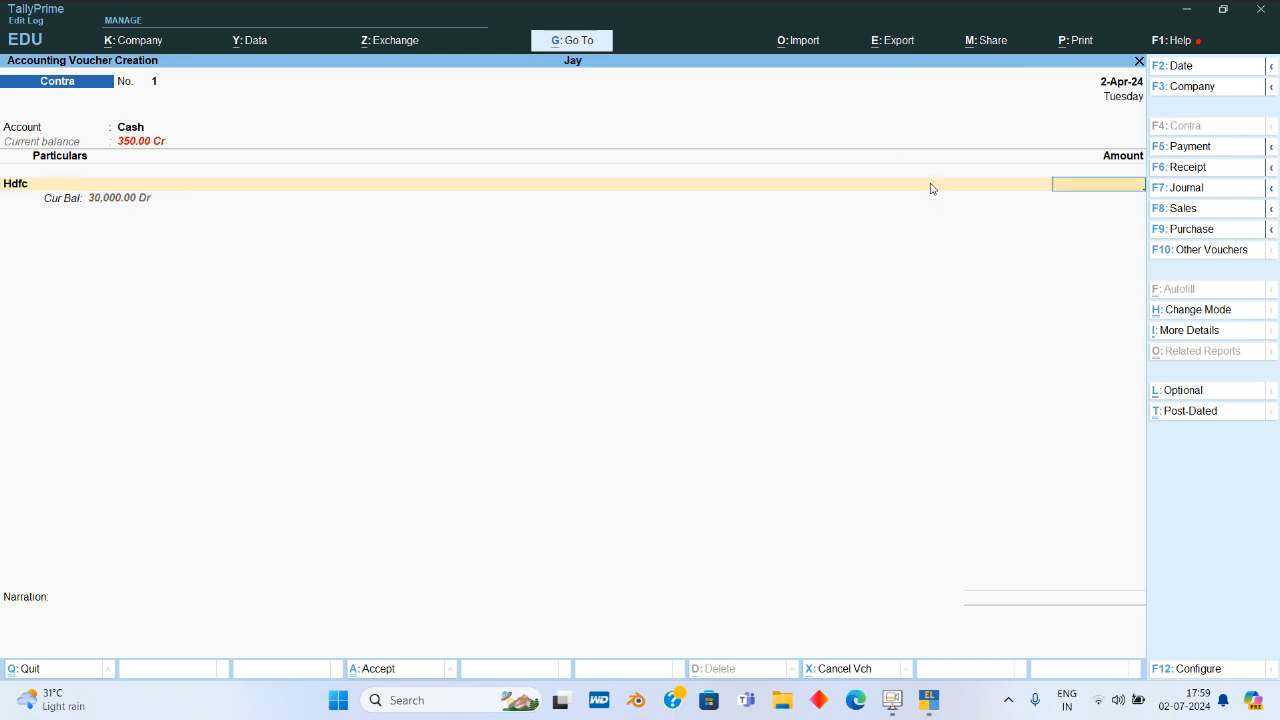
- Change the contra voucher's account to Phonepay Wallet with Hdfc kept in the particulars, and quit the voucher without saving
key(BackSpace)
key(BackSpace)
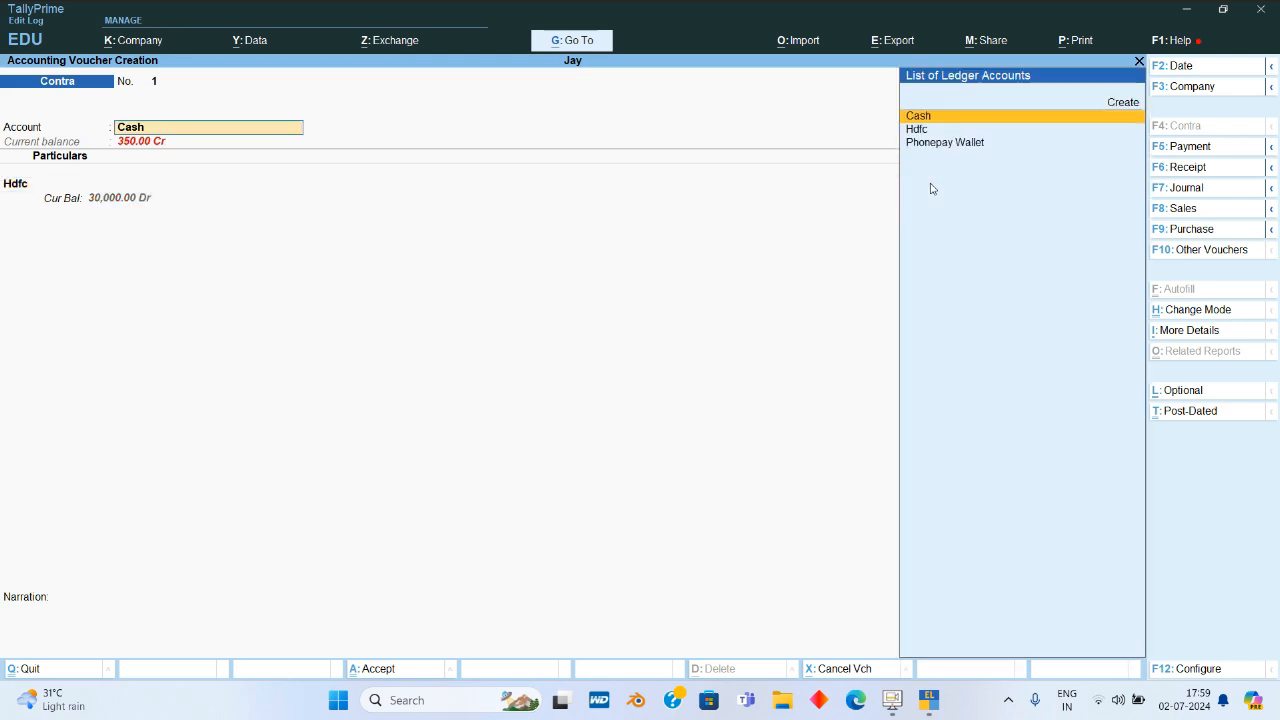
text(phon)
key(Return)
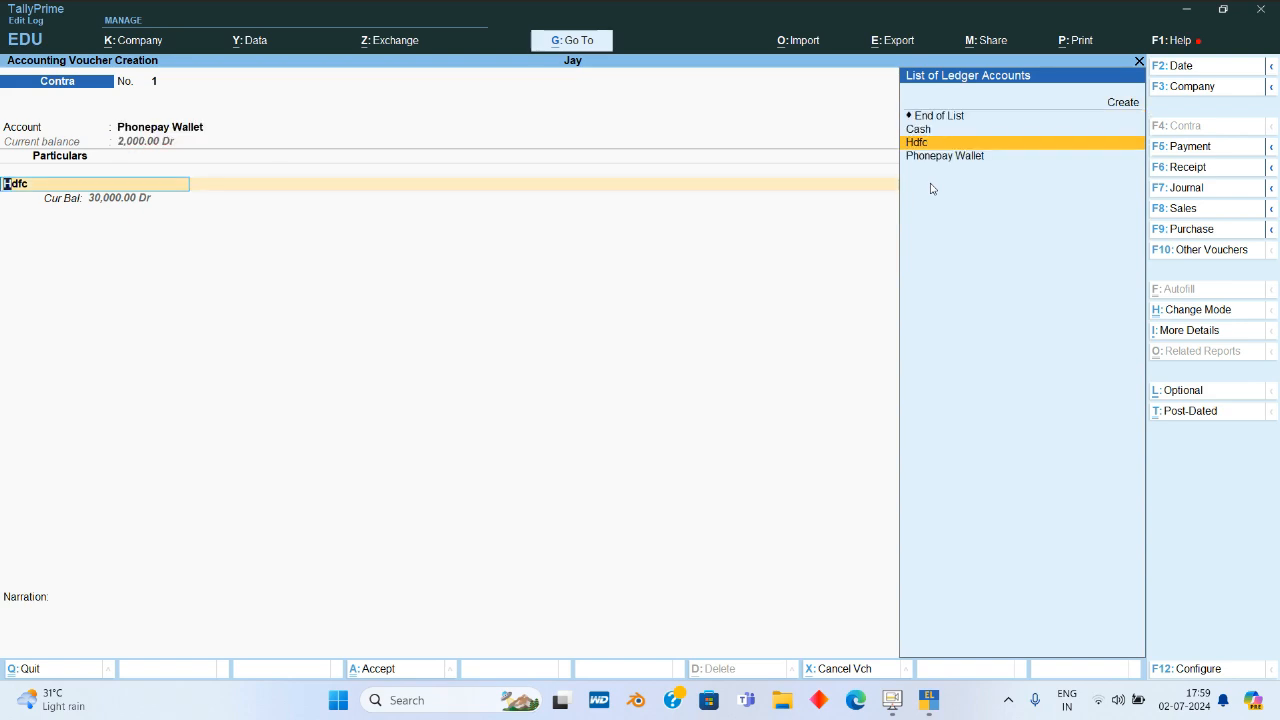
key(Return)
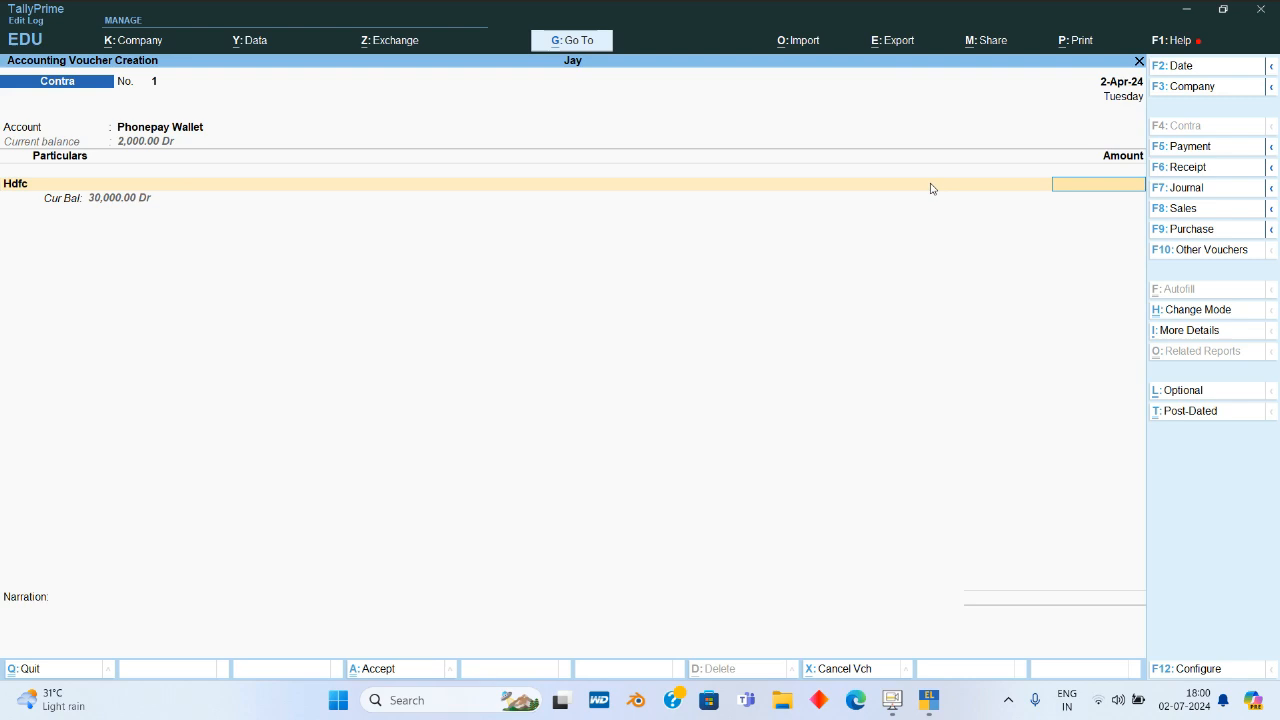
key(Escape)
key(y)
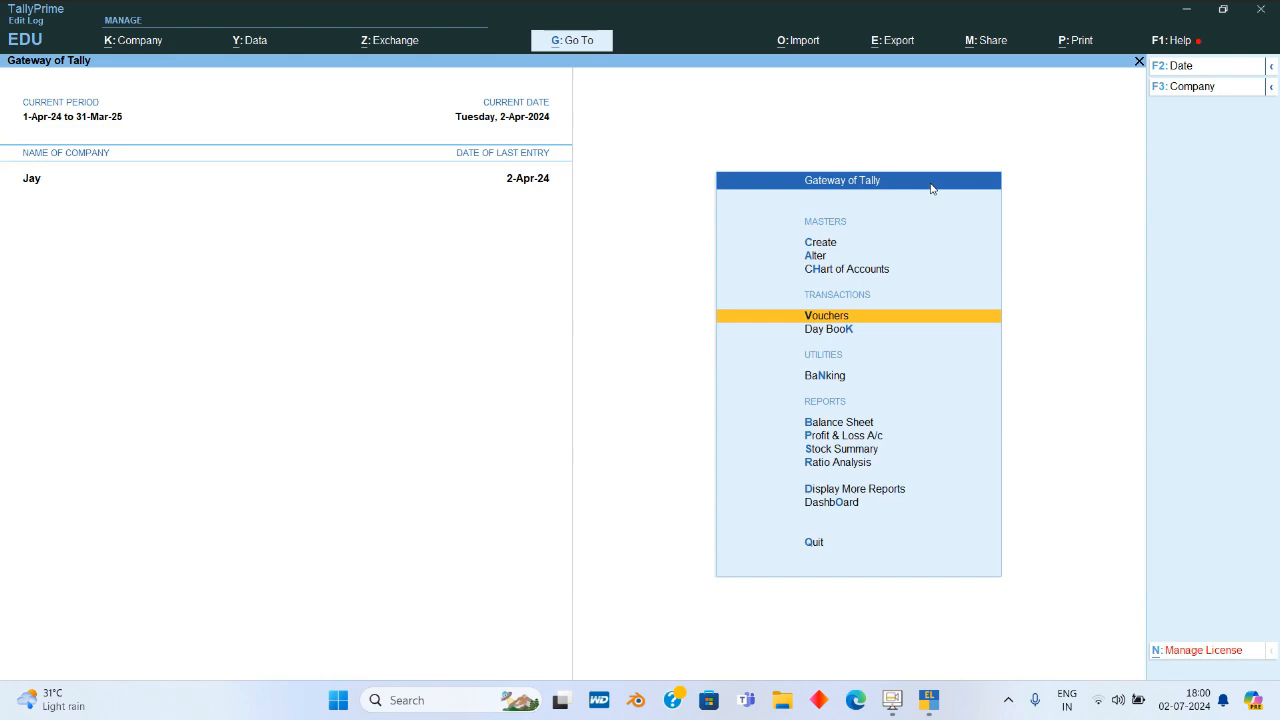
- Open the Balance Sheet and drill down into the Capital Account group to review its expense ledgers
key(b)
key(Down)
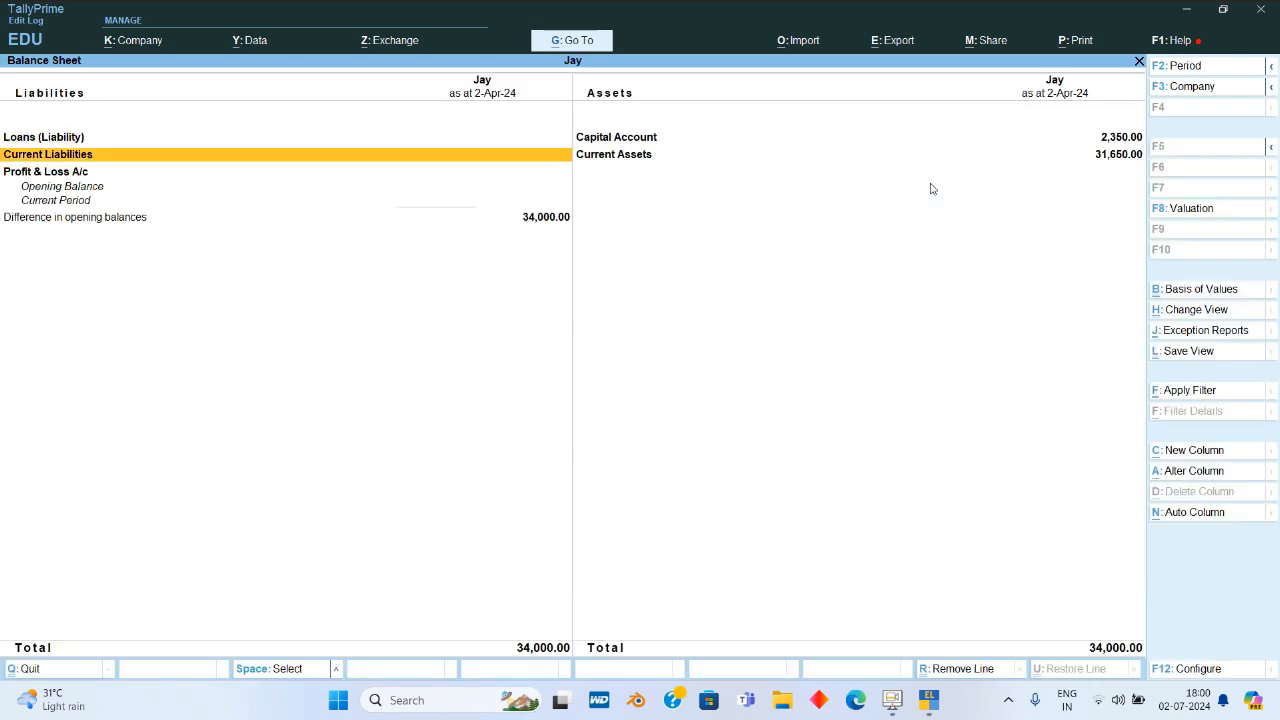
key(Right)
key(Up)
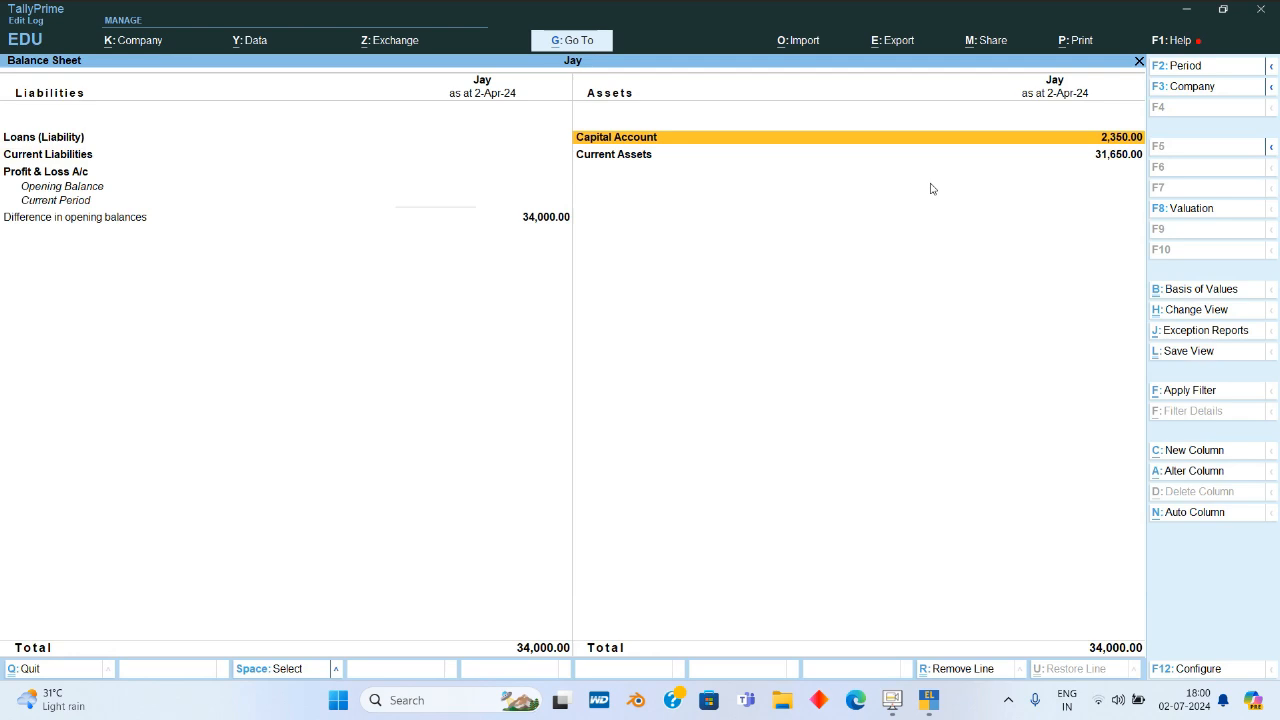
key(Return)
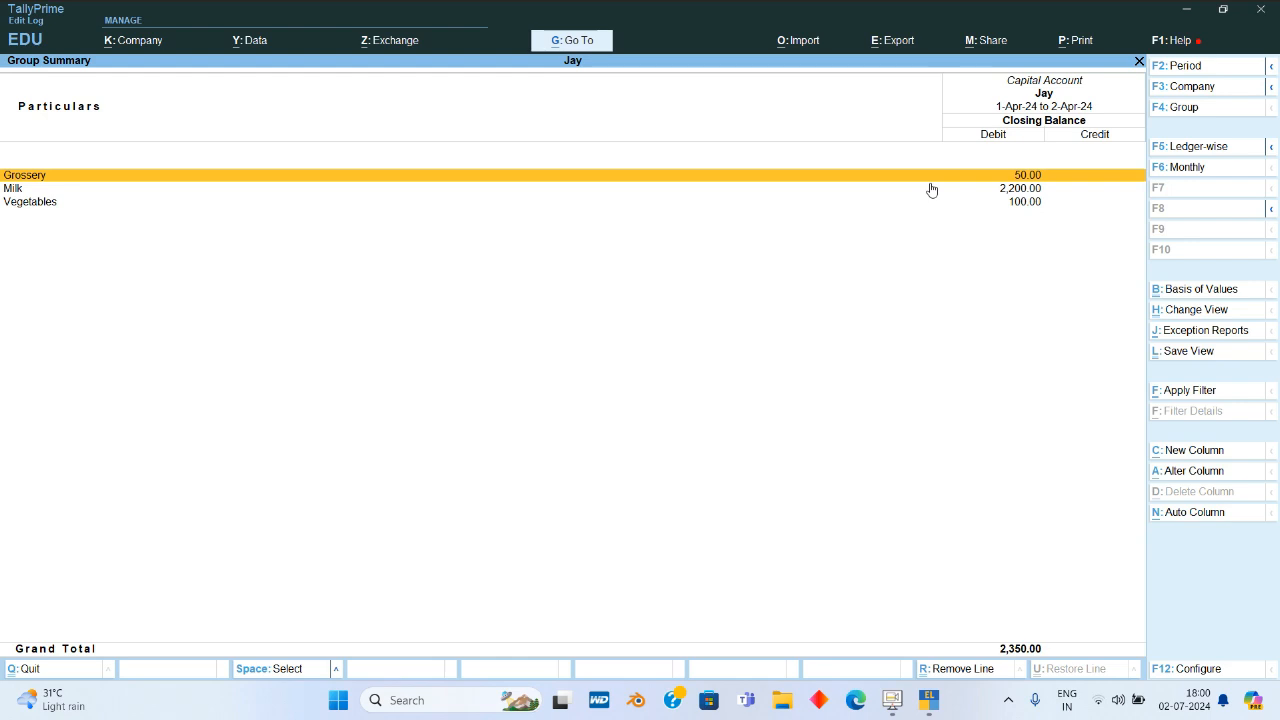
- Examine the Grossery ledger's April vouchers, and return to the Gateway of Tally
key(Return)
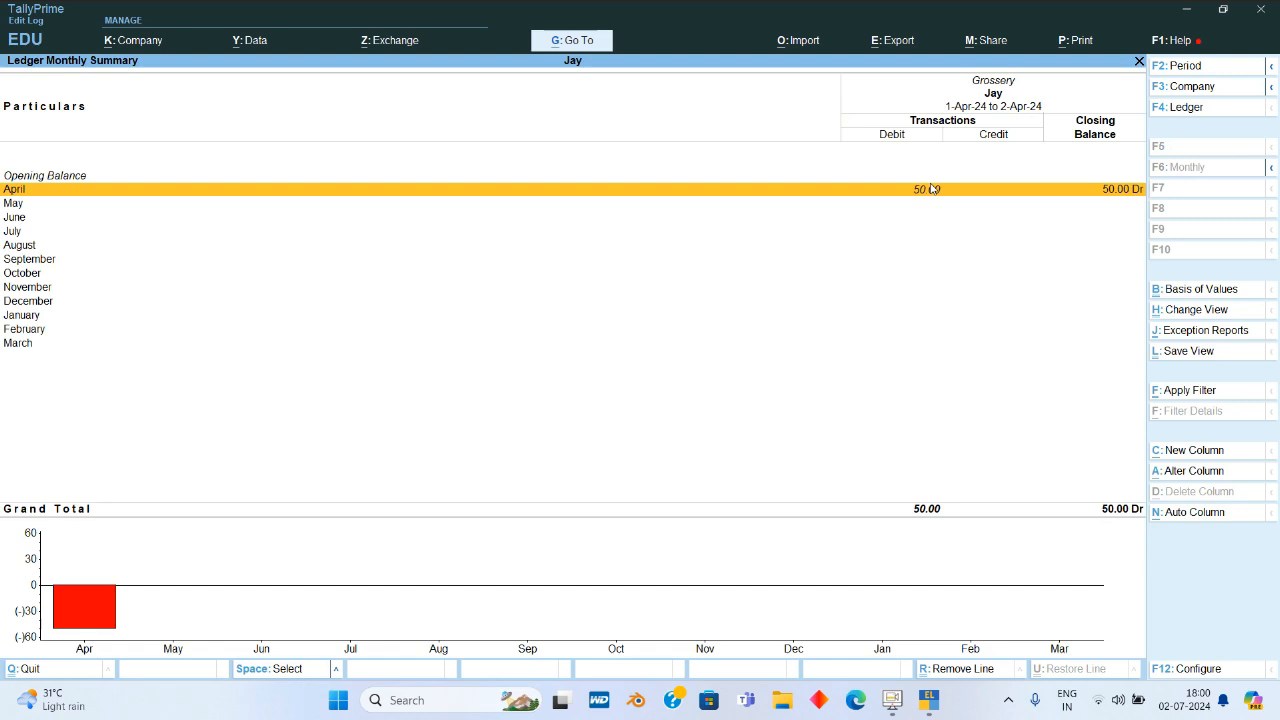
key(Return)
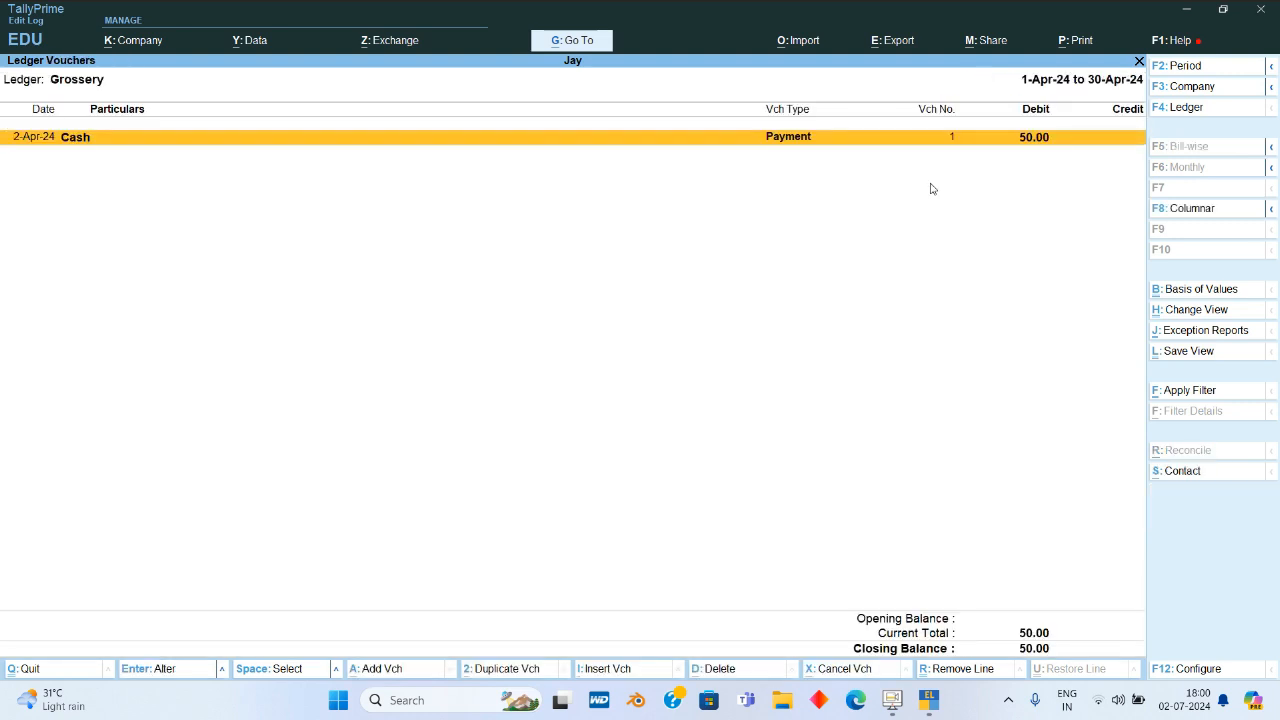
key(Escape)
key(Escape)
key(Escape)
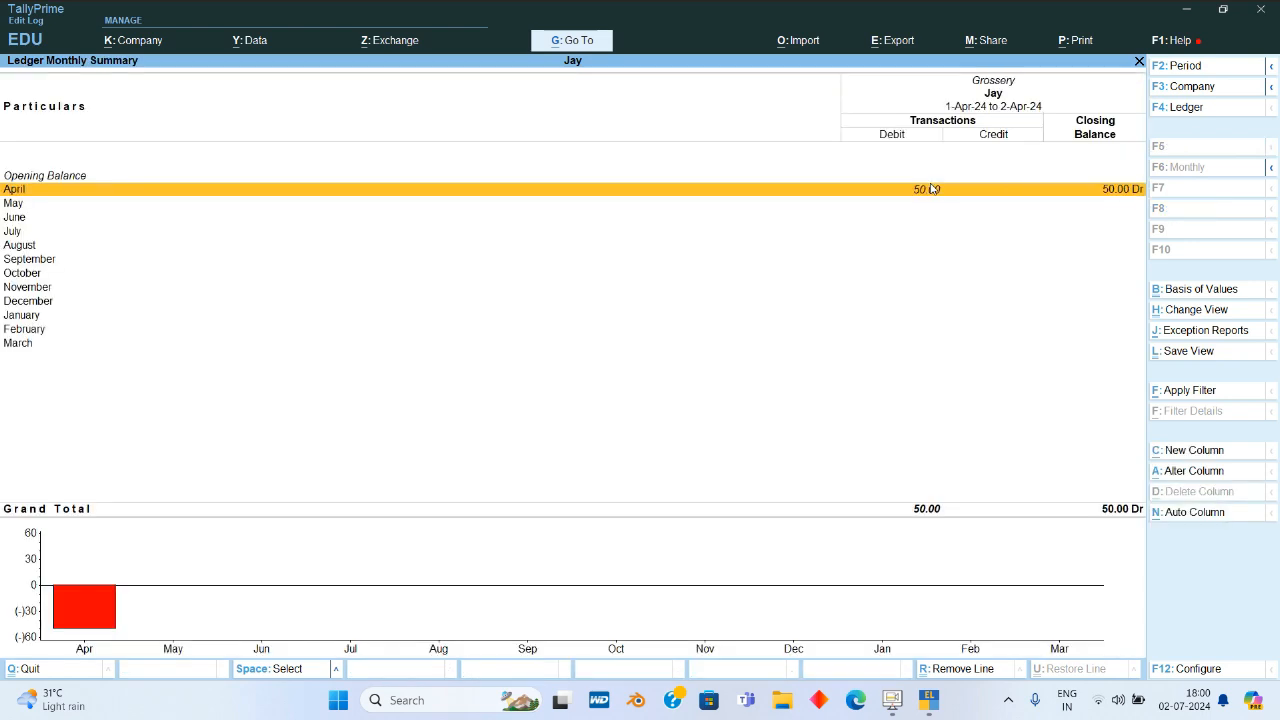
key(Escape)
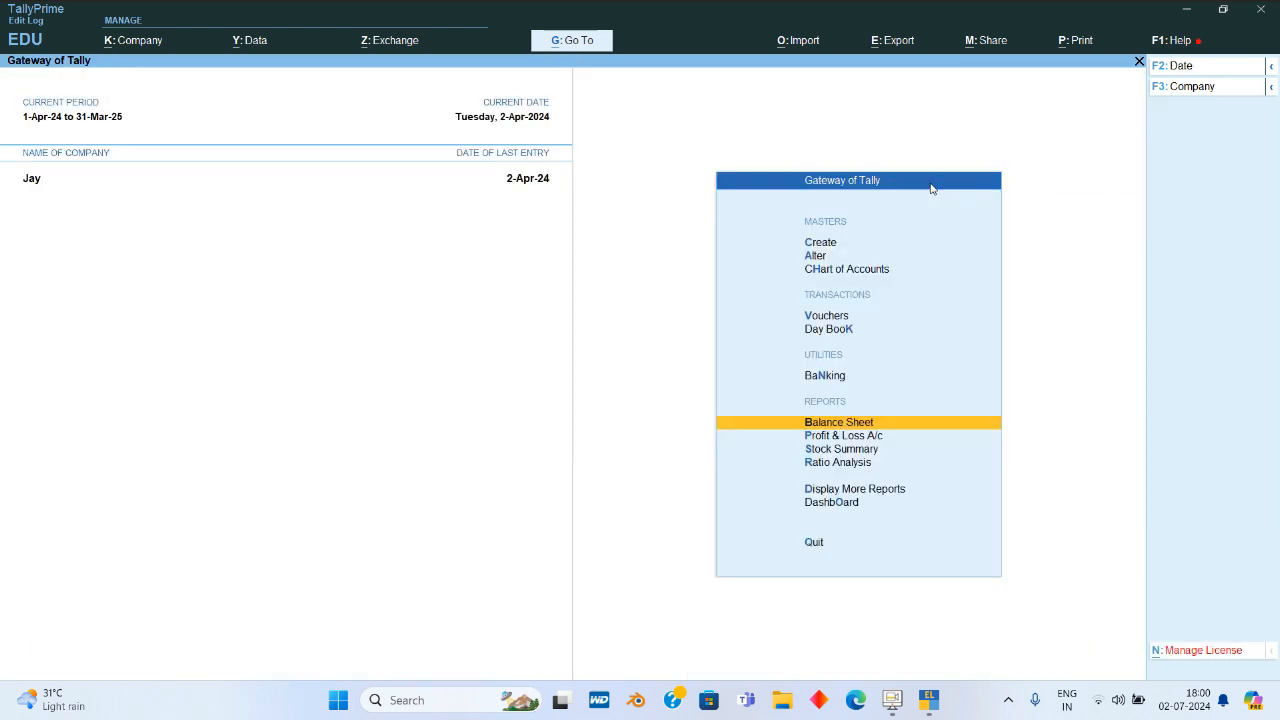